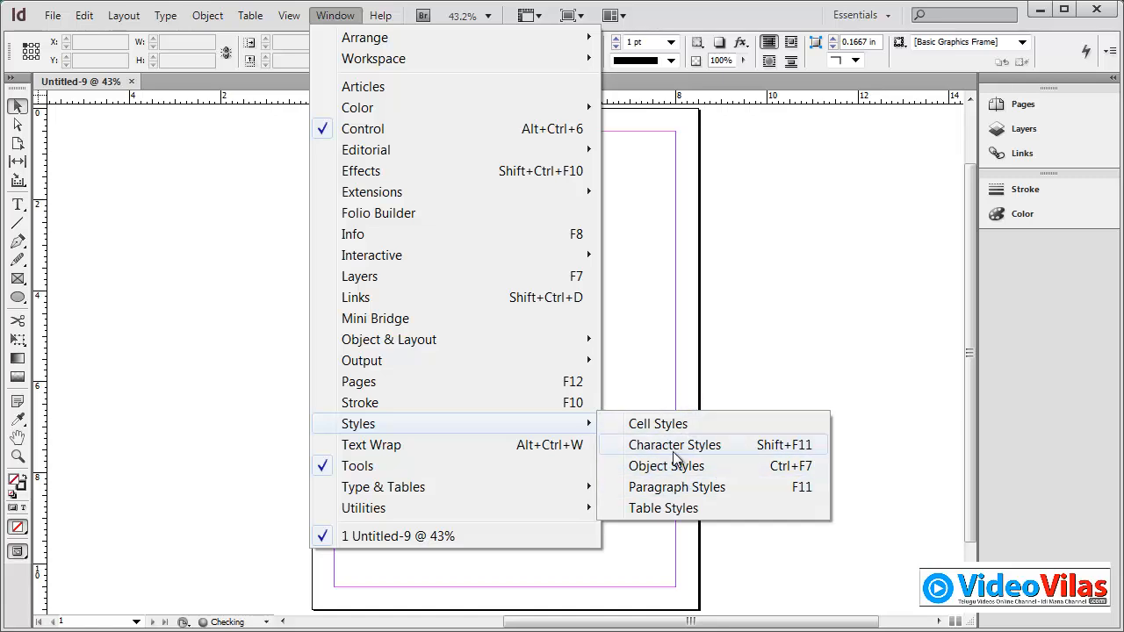
- Draw a text frame about 4.675 by 0.56 in near the page's upper margin containing the heading "Adobe Illustrator CS6"
click(795, 314)
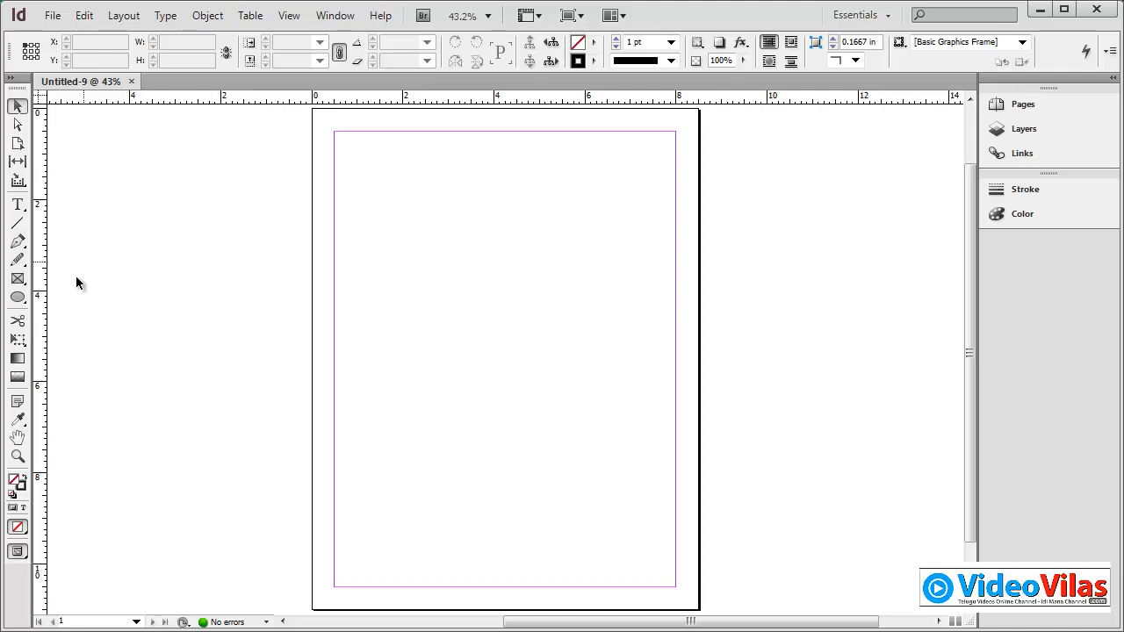
click(18, 456)
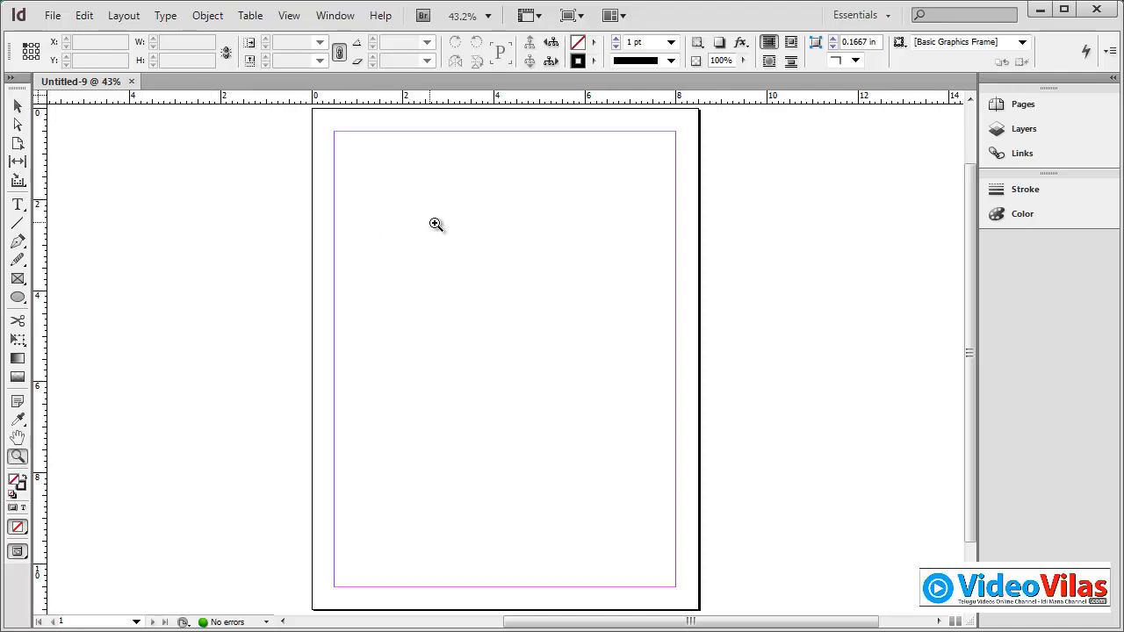
key(space)
drag(448, 181, 423, 231)
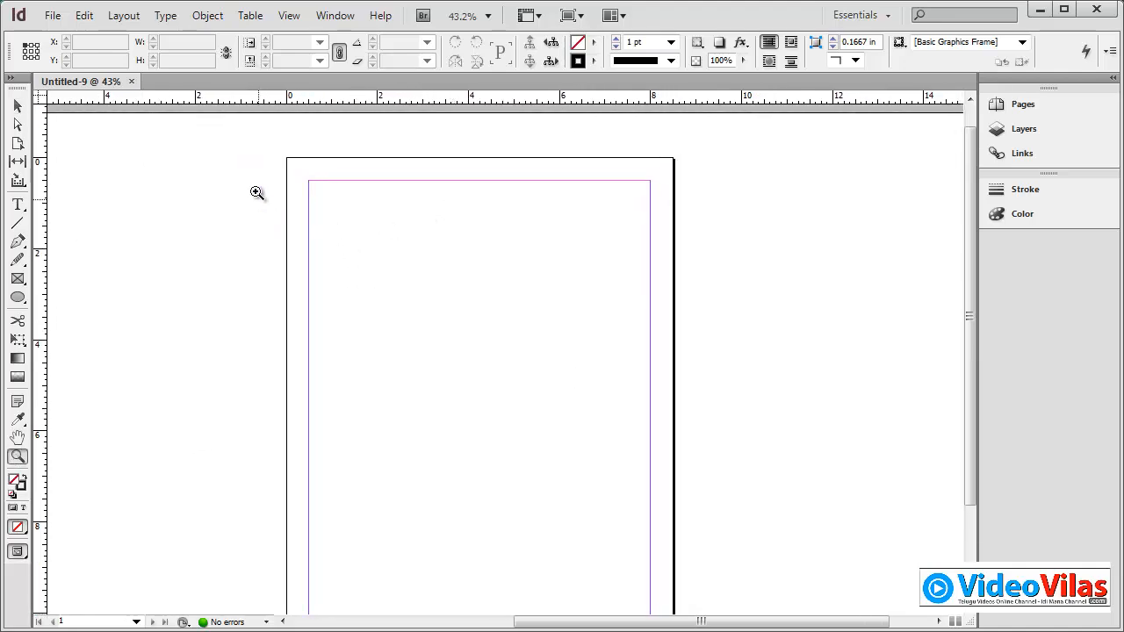
drag(239, 126, 758, 246)
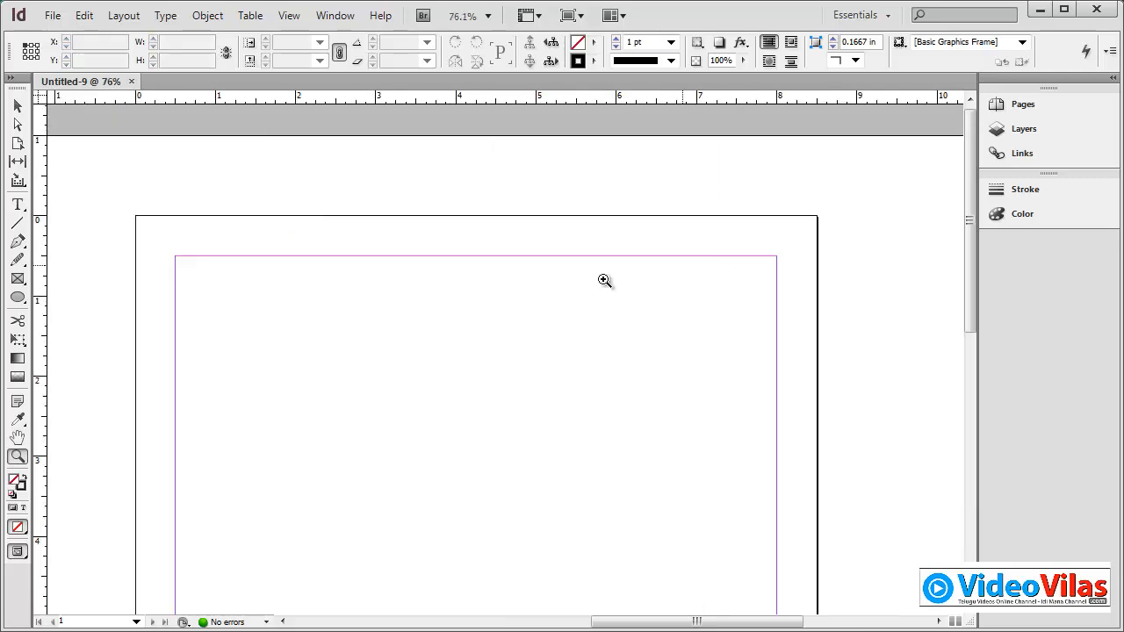
click(24, 205)
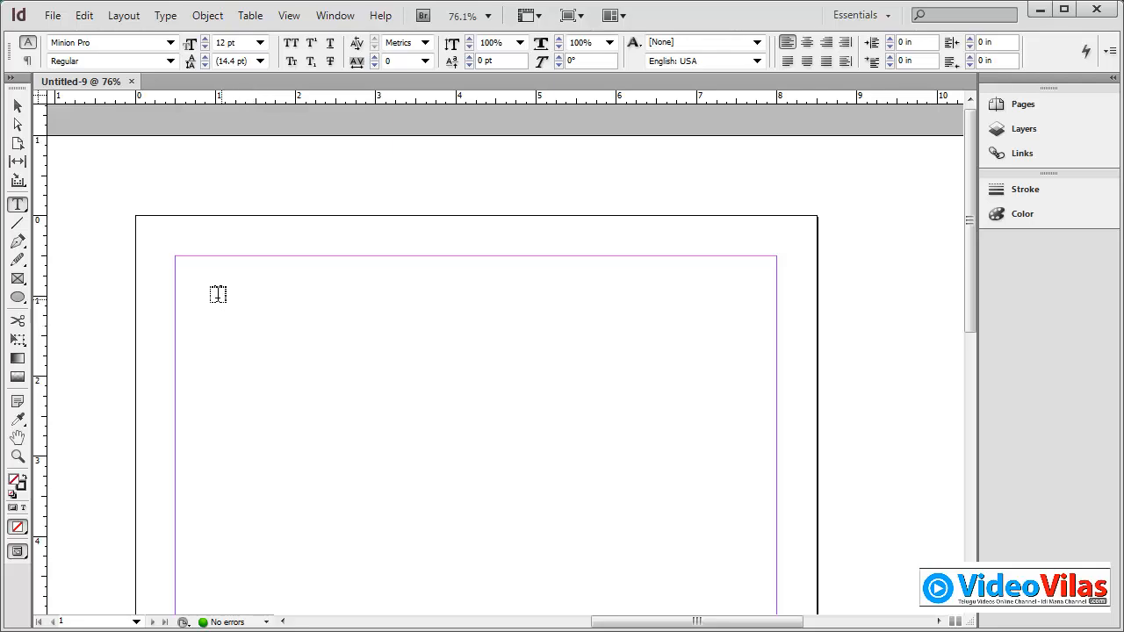
drag(185, 271, 562, 315)
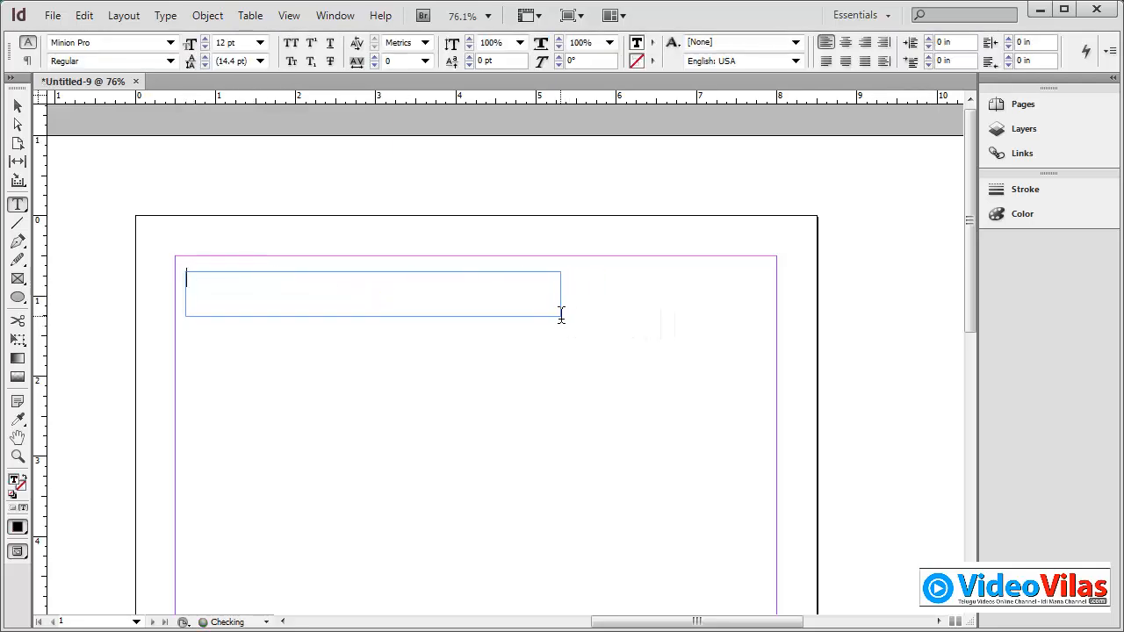
text(Adobe Illustrator)
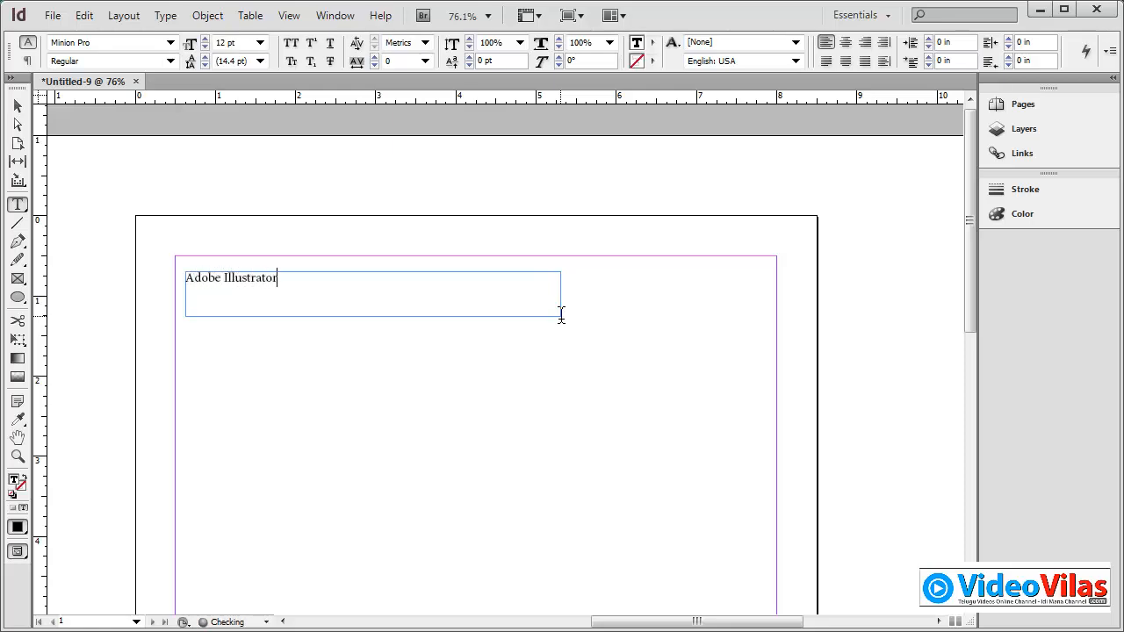
text( CS6)
- Fit the heading's text frame to its content and deselect it
click(17, 106)
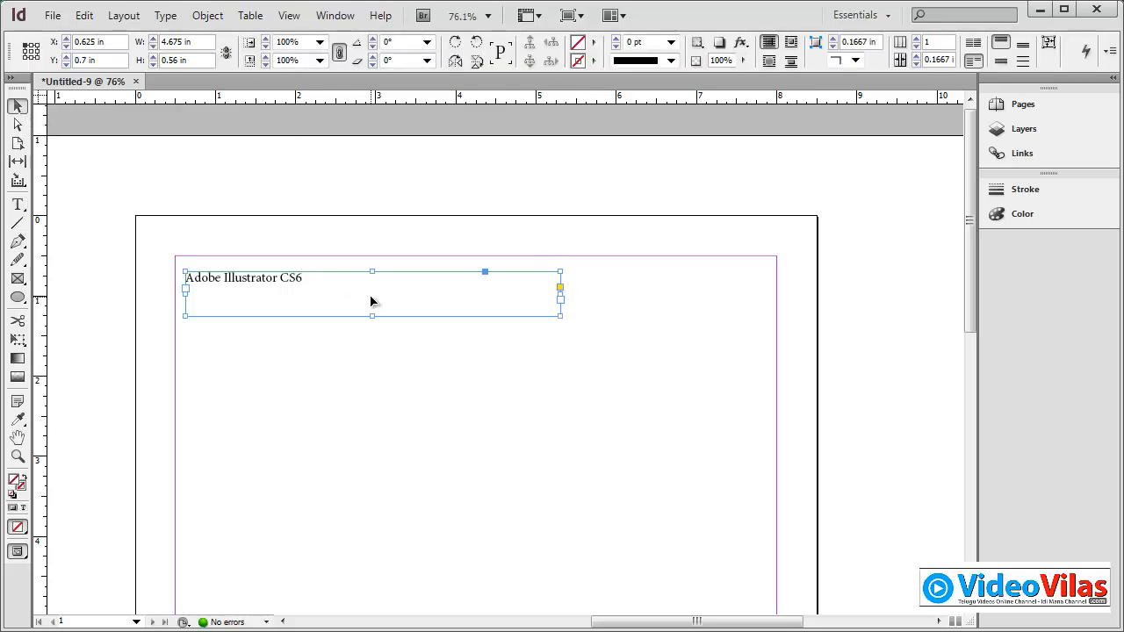
double_click(560, 315)
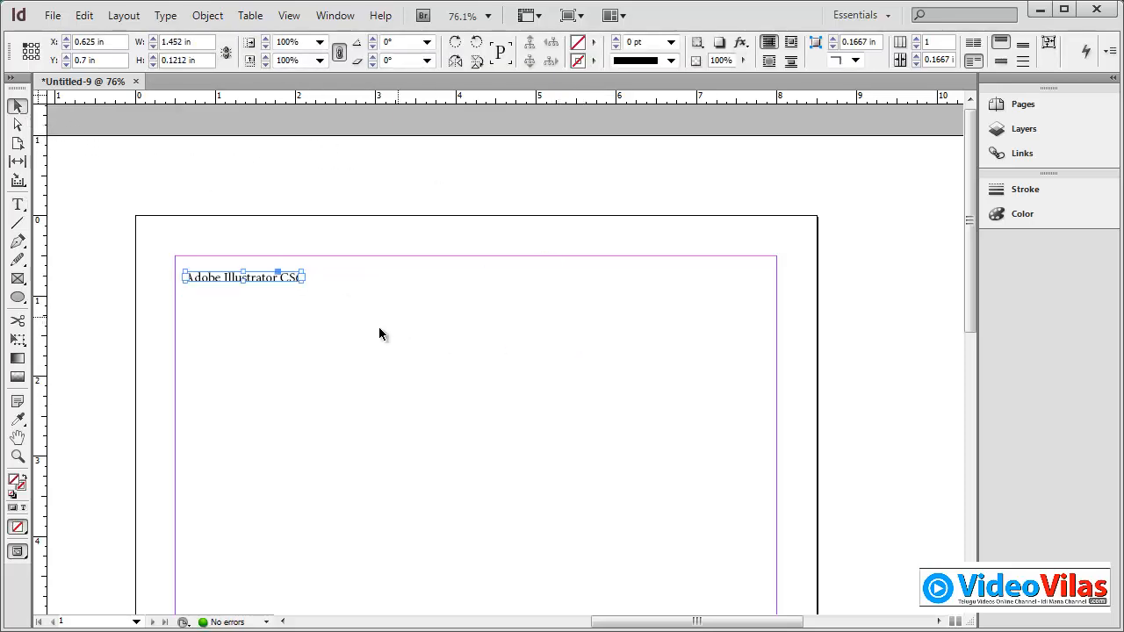
click(158, 286)
- Draw a text frame about 7.235 in wide below the heading and fill it with placeholder text
click(18, 205)
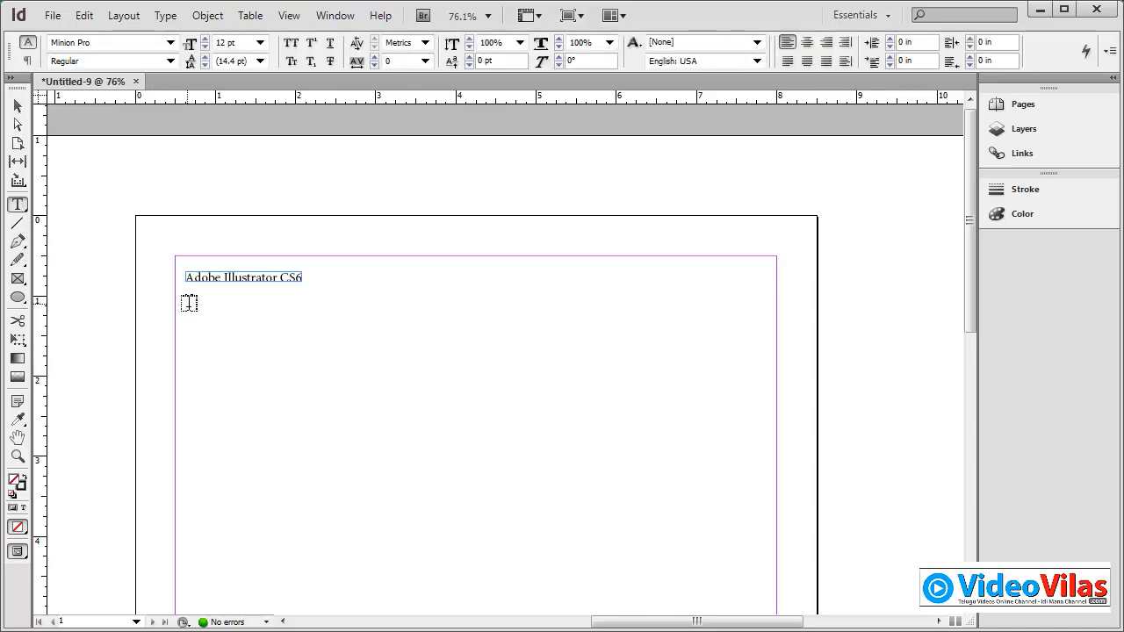
drag(185, 299, 764, 362)
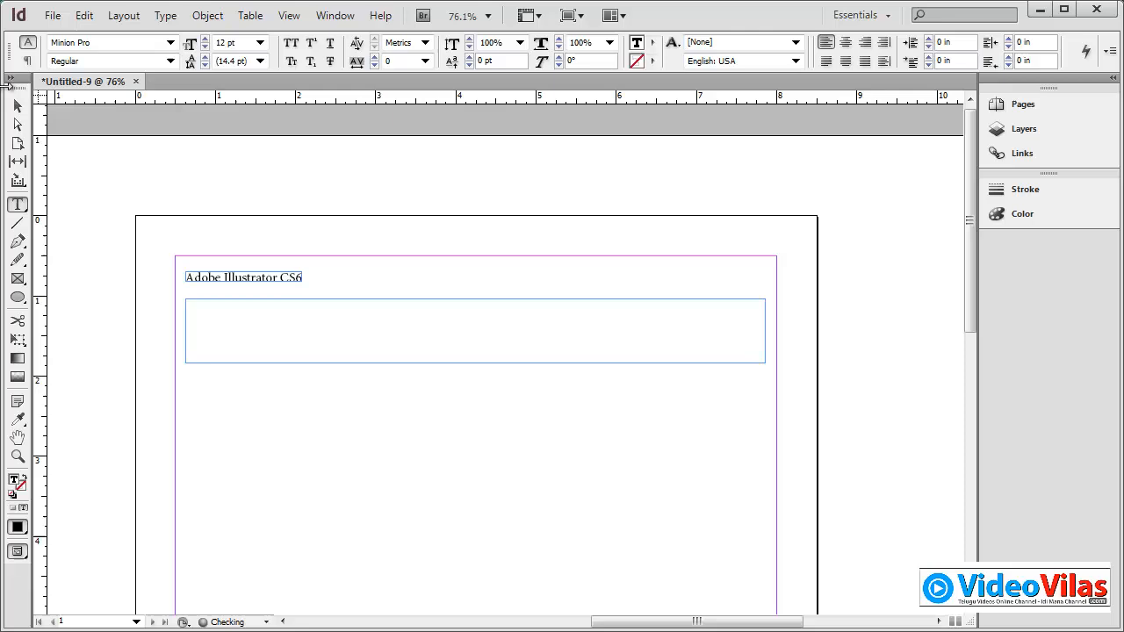
click(165, 15)
click(231, 586)
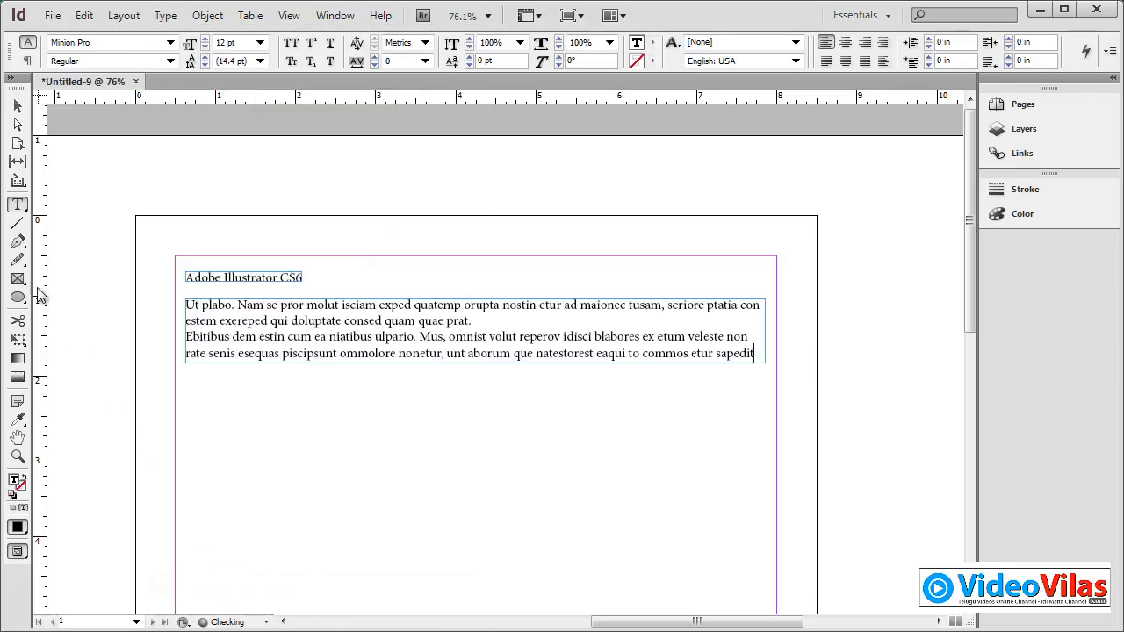
- Duplicate the heading and its paragraph together about 1.5 in below the originals
click(18, 107)
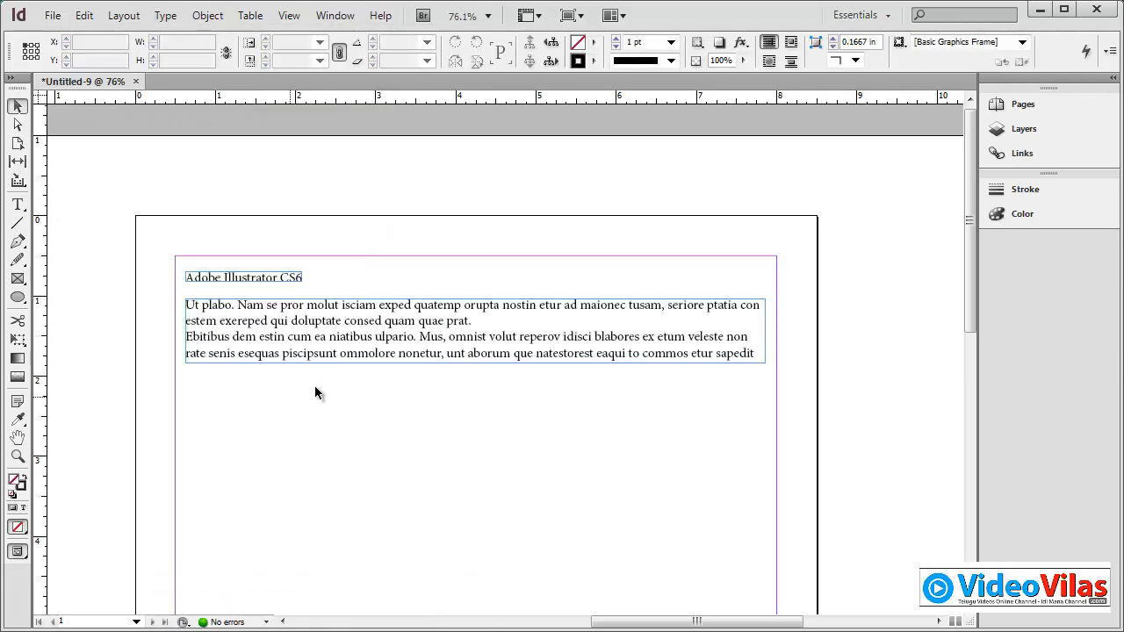
drag(227, 225, 347, 421)
drag(311, 352, 311, 452)
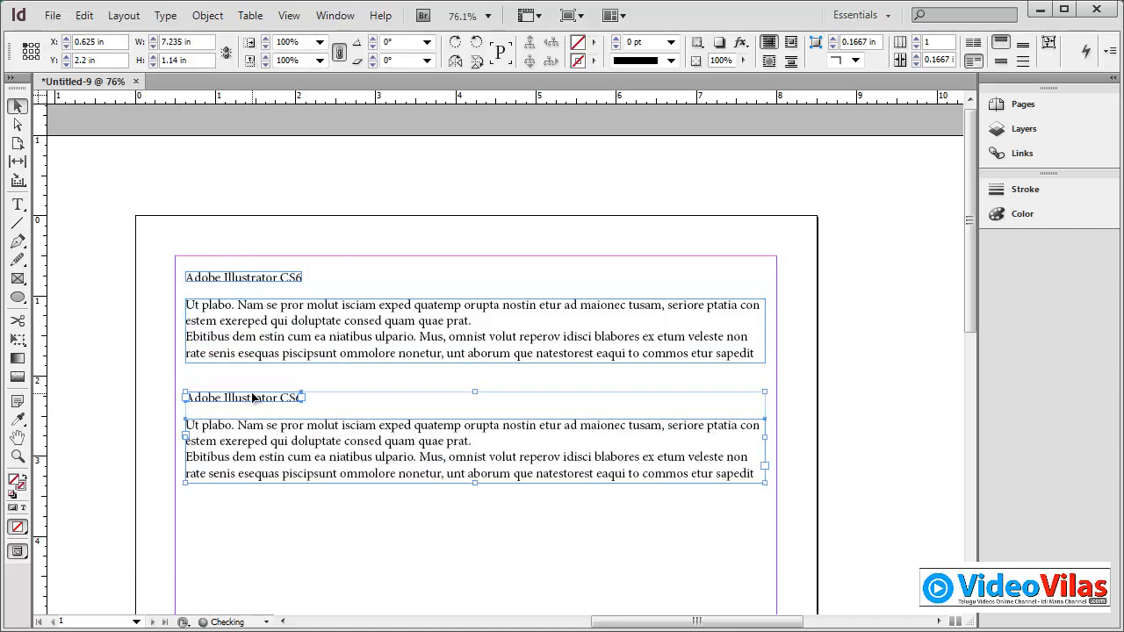
- Change "Illustrator" to "Photoshop" in the copied heading and widen its frame to about 1.504 in so the text fits
double_click(239, 396)
double_click(239, 397)
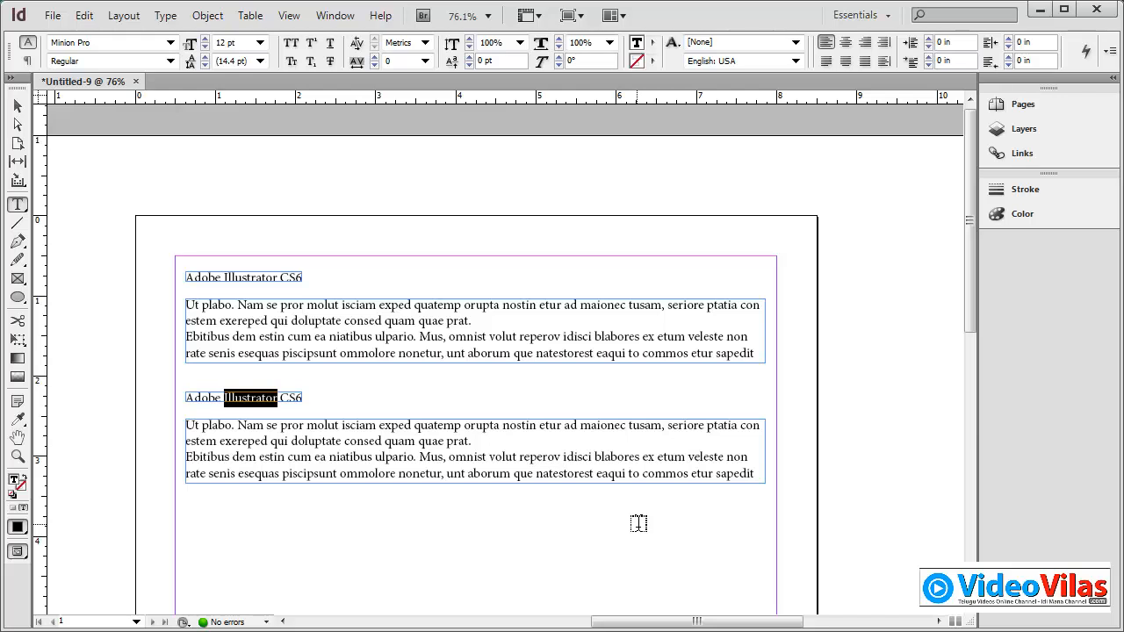
text(Photoshop)
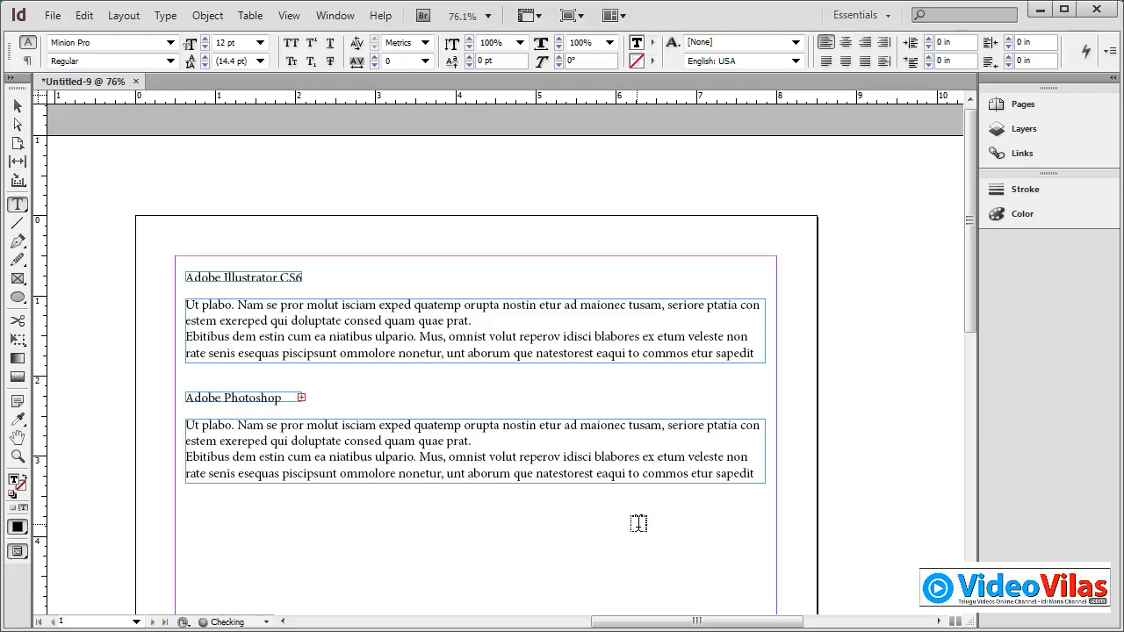
key(Escape)
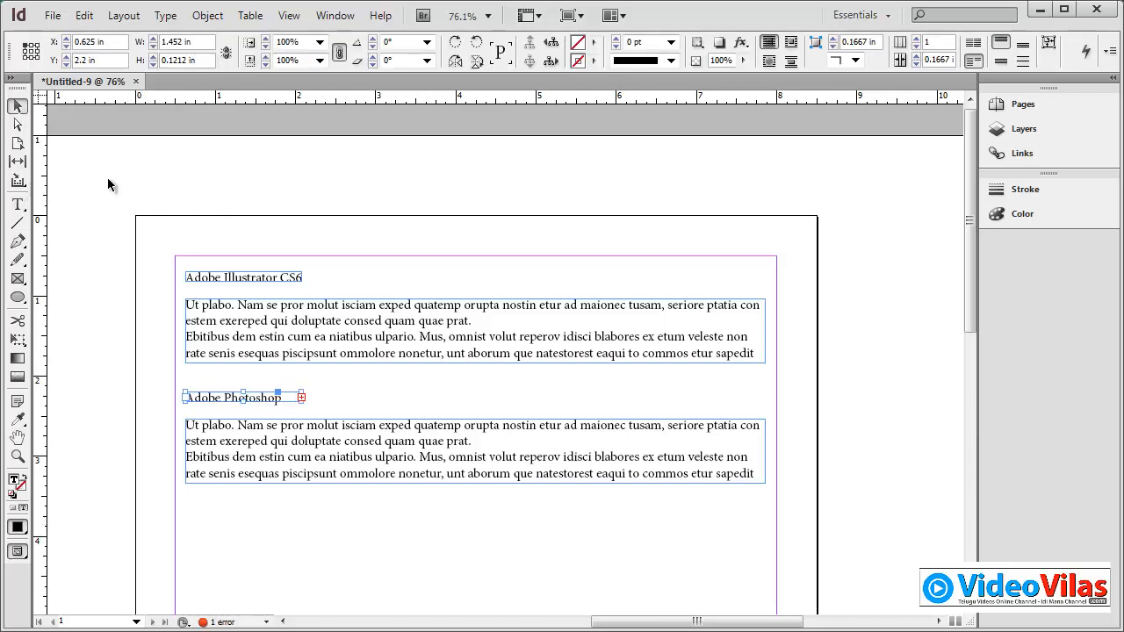
drag(304, 400, 309, 401)
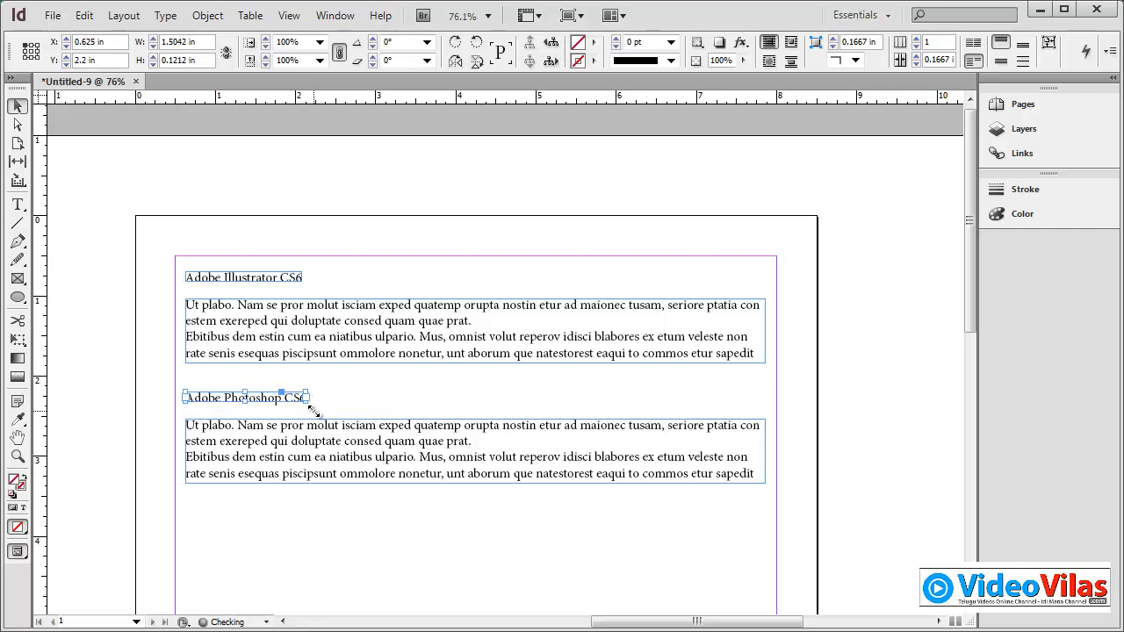
click(340, 523)
- Duplicate the Photoshop heading and paragraph about 1.5 in below, and change the copied heading's product name to "Indesign"
drag(151, 382, 276, 567)
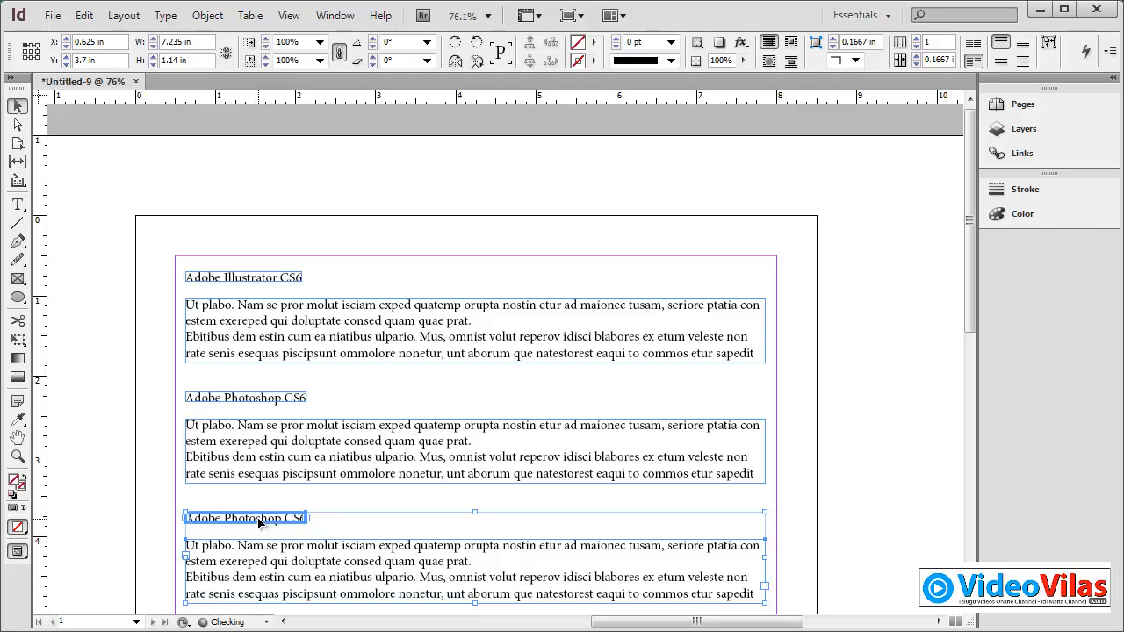
double_click(259, 522)
triple_click(260, 518)
double_click(260, 518)
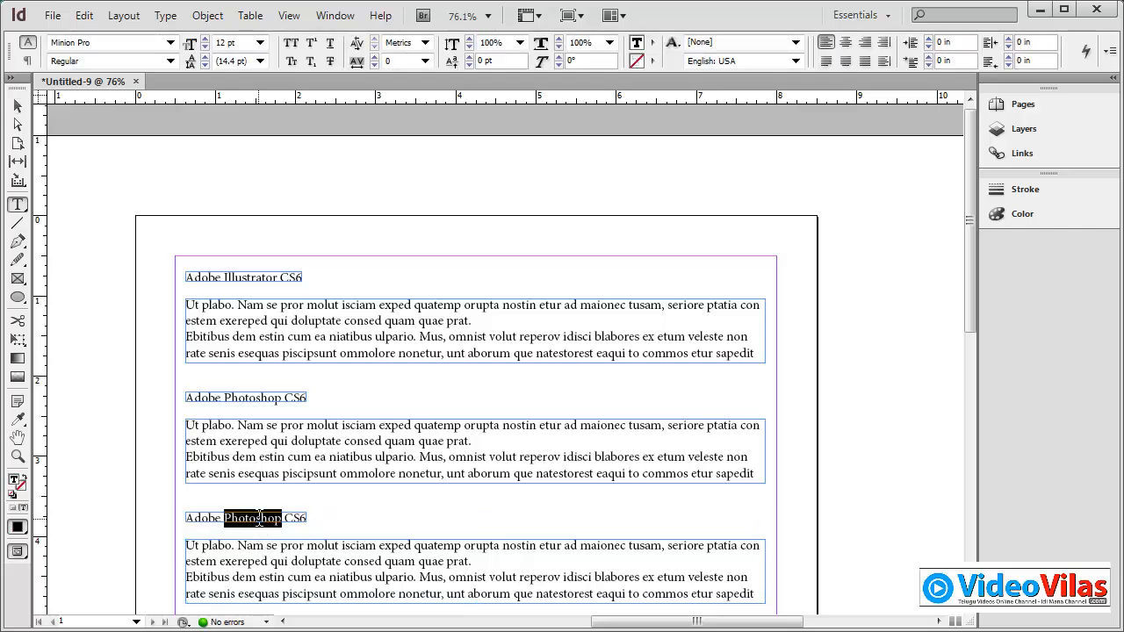
text(Indesign)
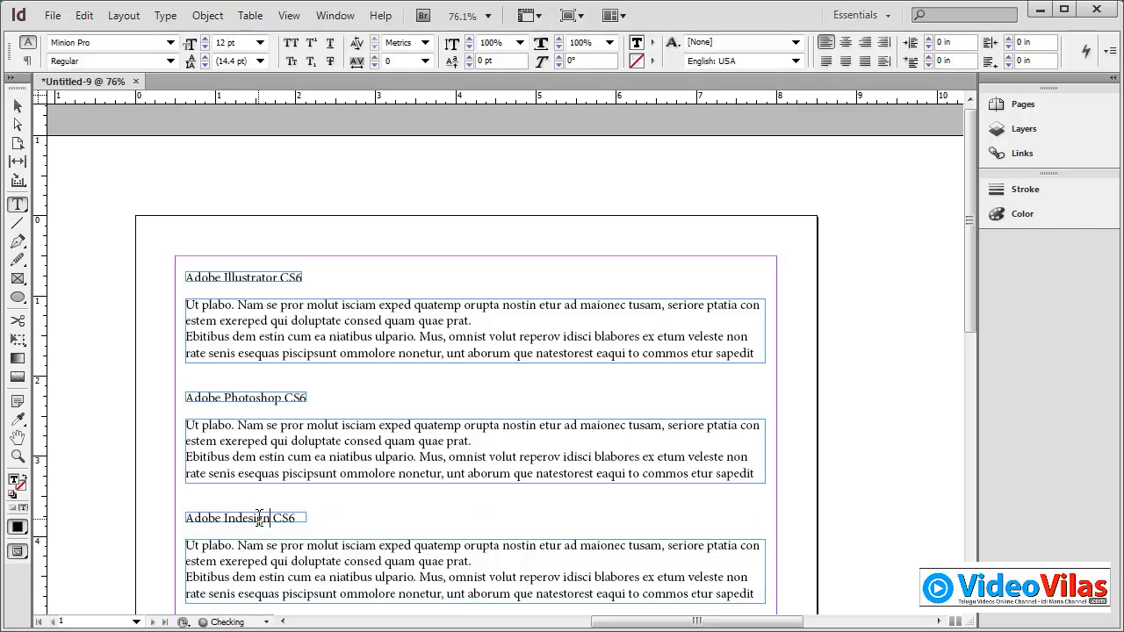
click(16, 106)
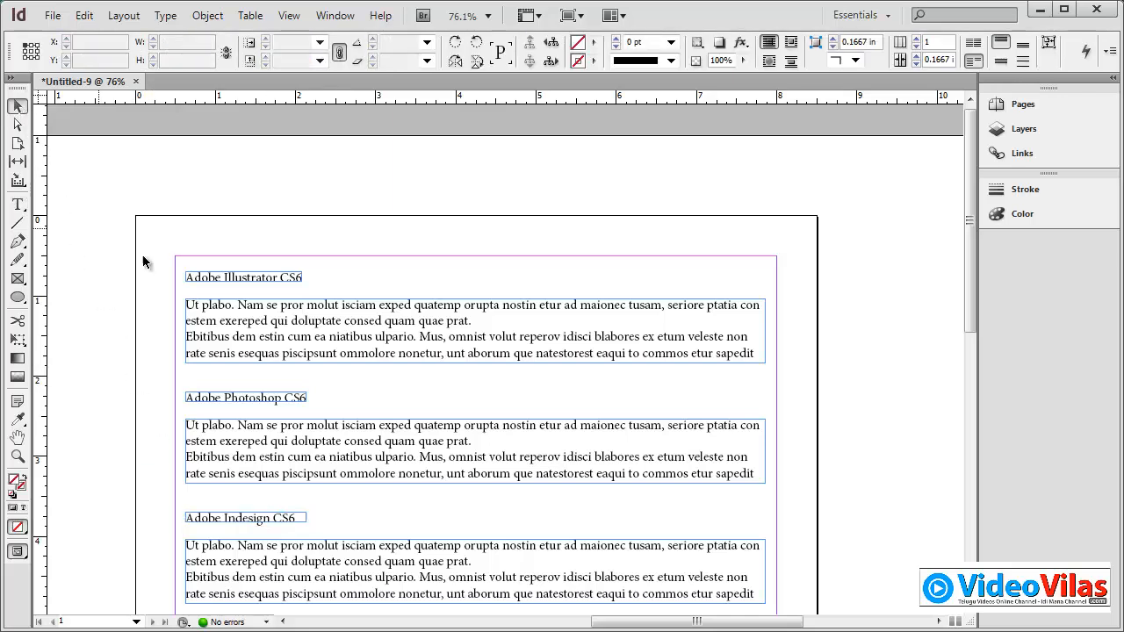
- Duplicate the Indesign heading and paragraph below as a fourth block, and change the copied heading to "Adobe Acrobat XI"
drag(273, 482, 307, 527)
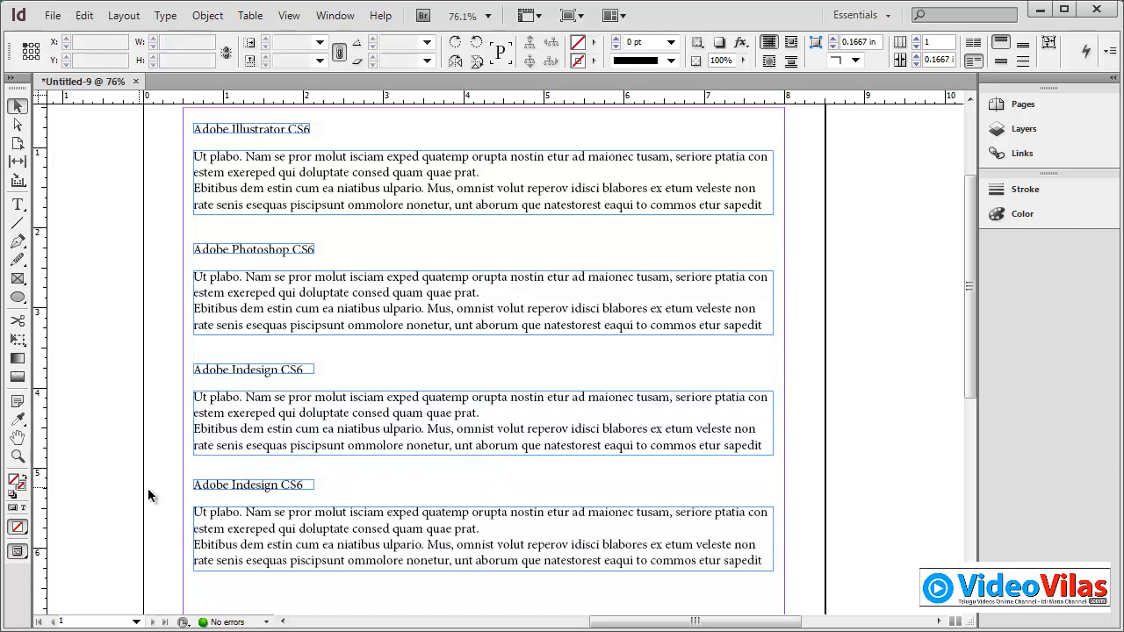
click(148, 488)
triple_click(245, 486)
double_click(247, 485)
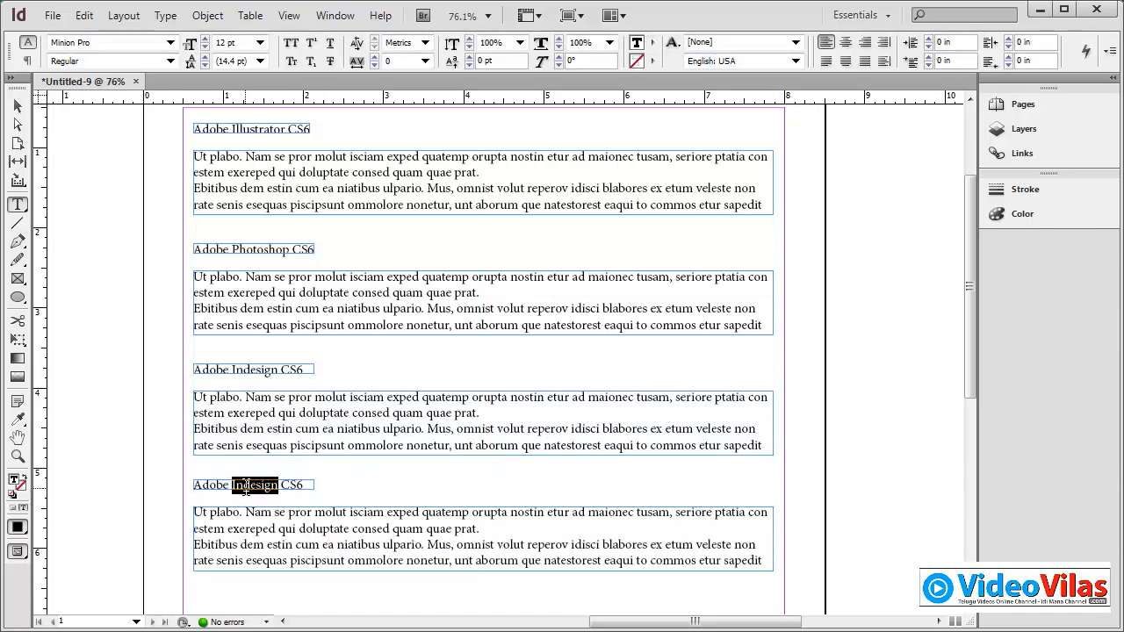
text(Acrobat XI)
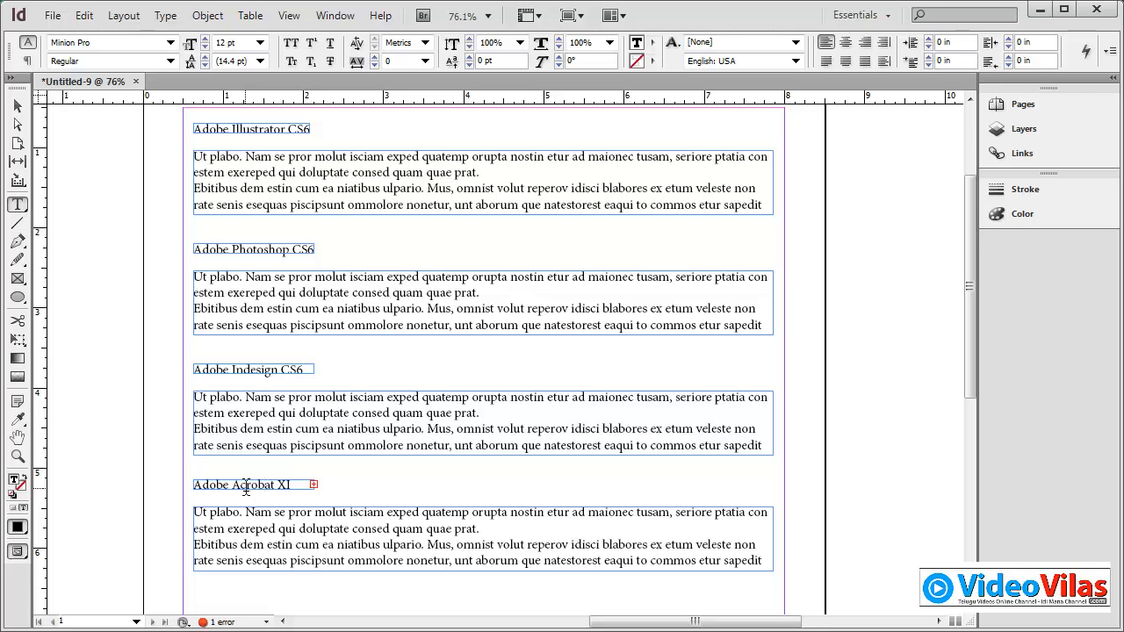
key(Delete)
- Replace "CS6" with "CC" in the Indesign, Photoshop and Illustrator headings
double_click(295, 369)
text(CC)
double_click(301, 250)
text(C)
double_click(295, 129)
text(CC)
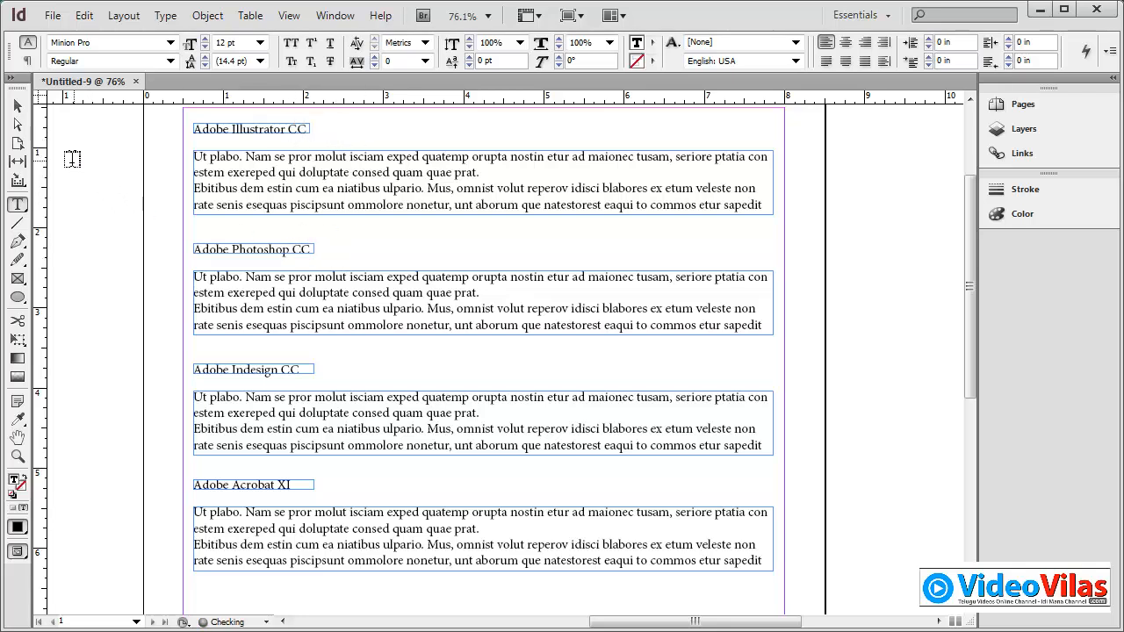
- Leave text editing with nothing selected and show the document in Preview screen mode
key(Escape)
click(71, 215)
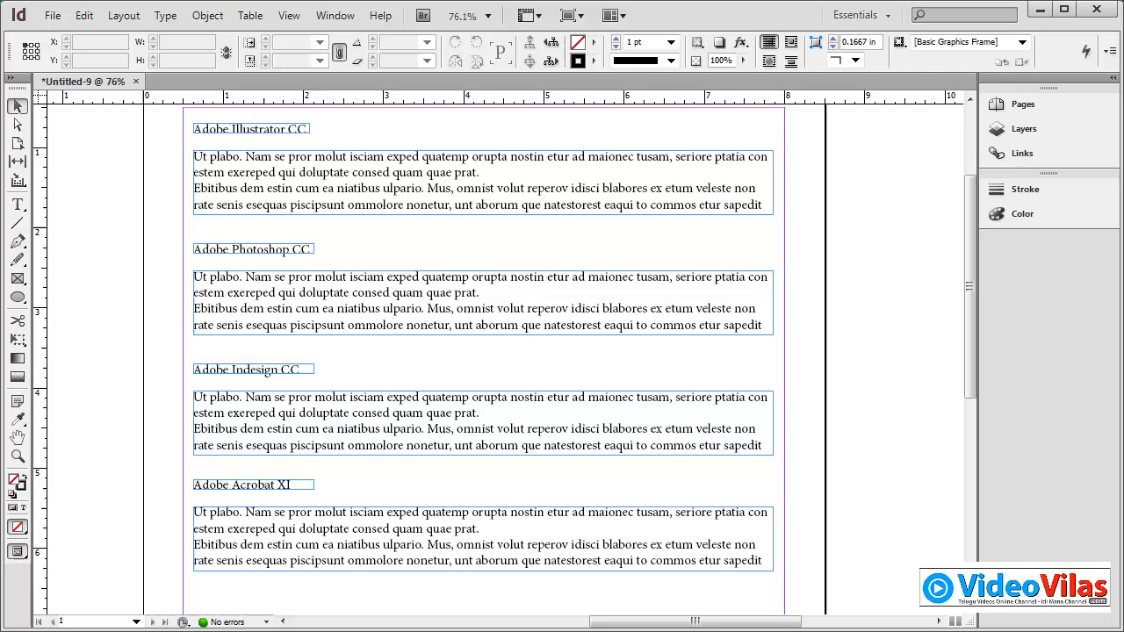
click(17, 551)
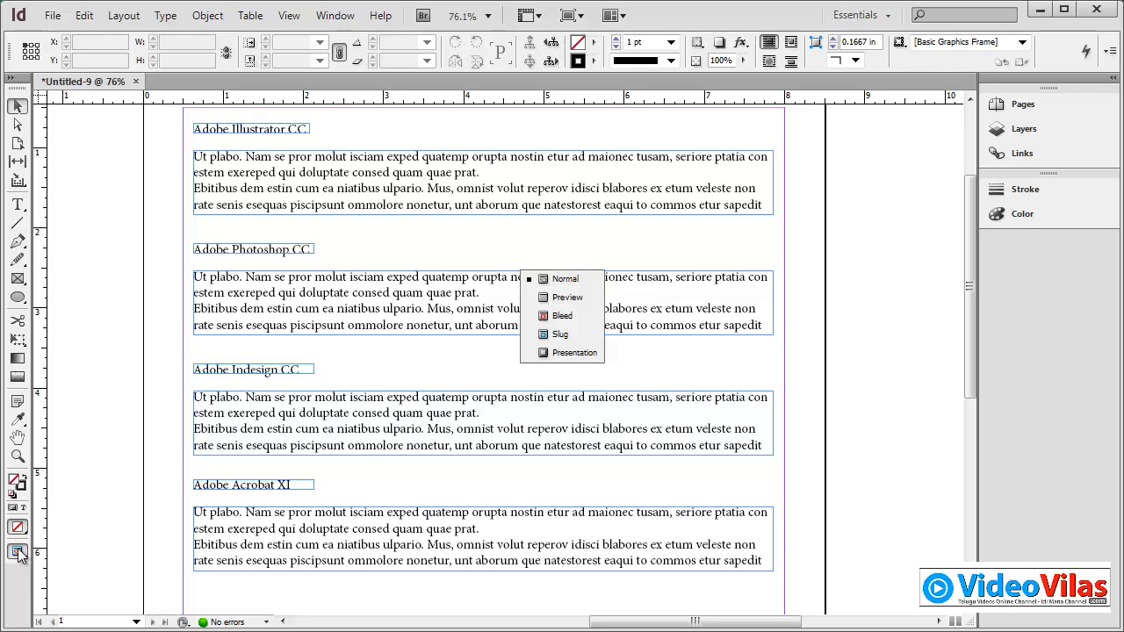
click(580, 297)
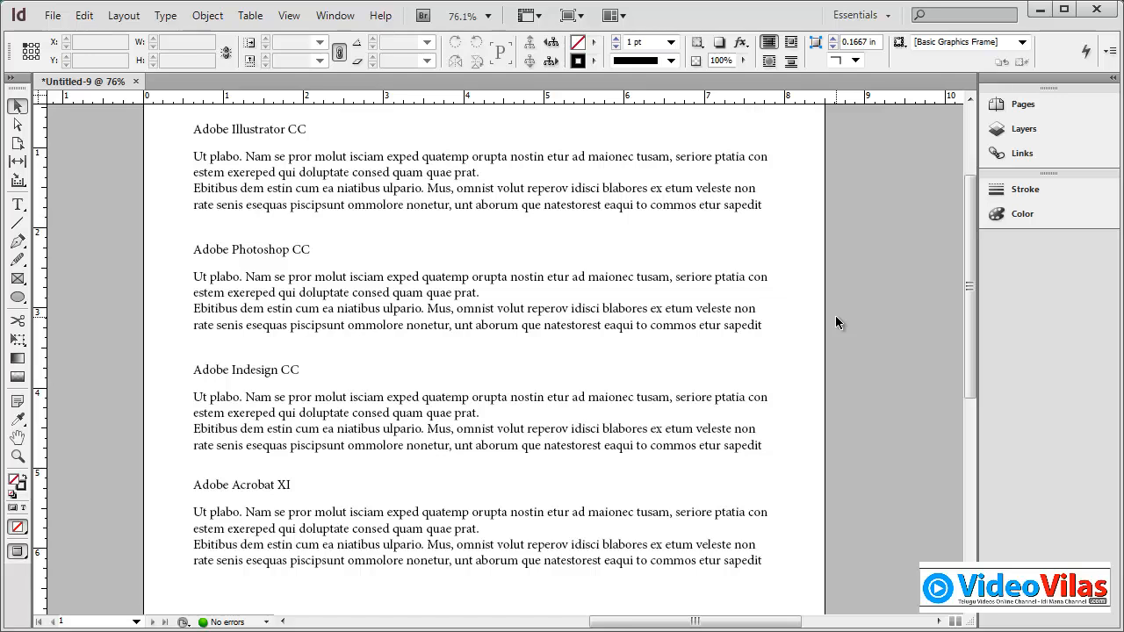
- Examine the paragraph and character formatting options for the "Adobe Illustrator CC" heading, and look over the other text blocks
scroll(175, 290, up, 3)
drag(262, 248, 166, 193)
drag(361, 296, 892, 493)
triple_click(178, 233)
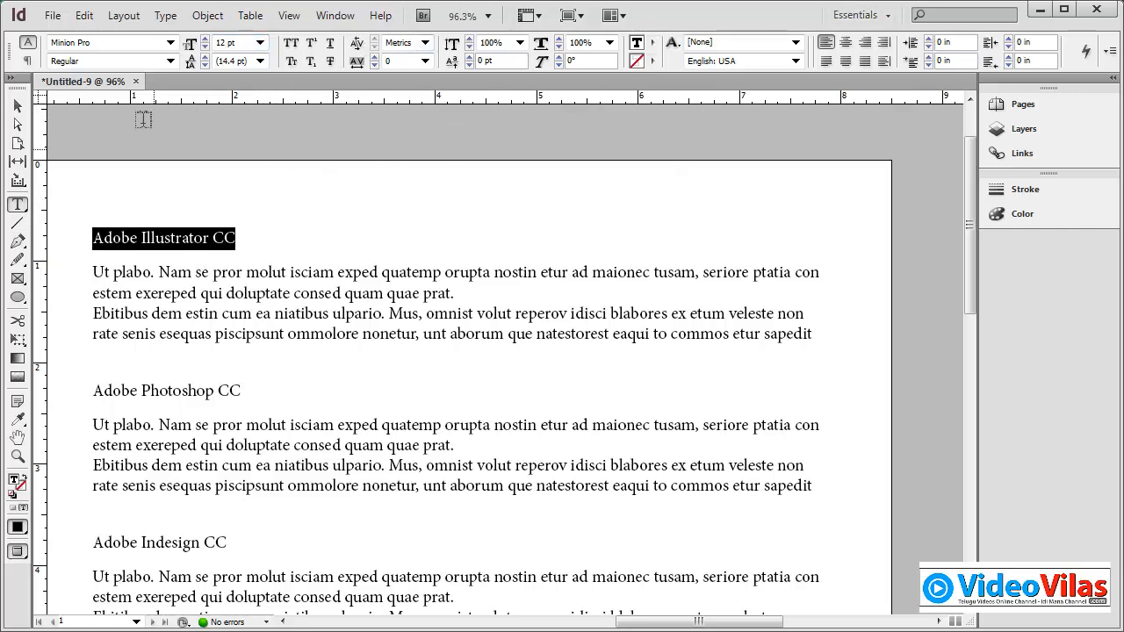
click(27, 60)
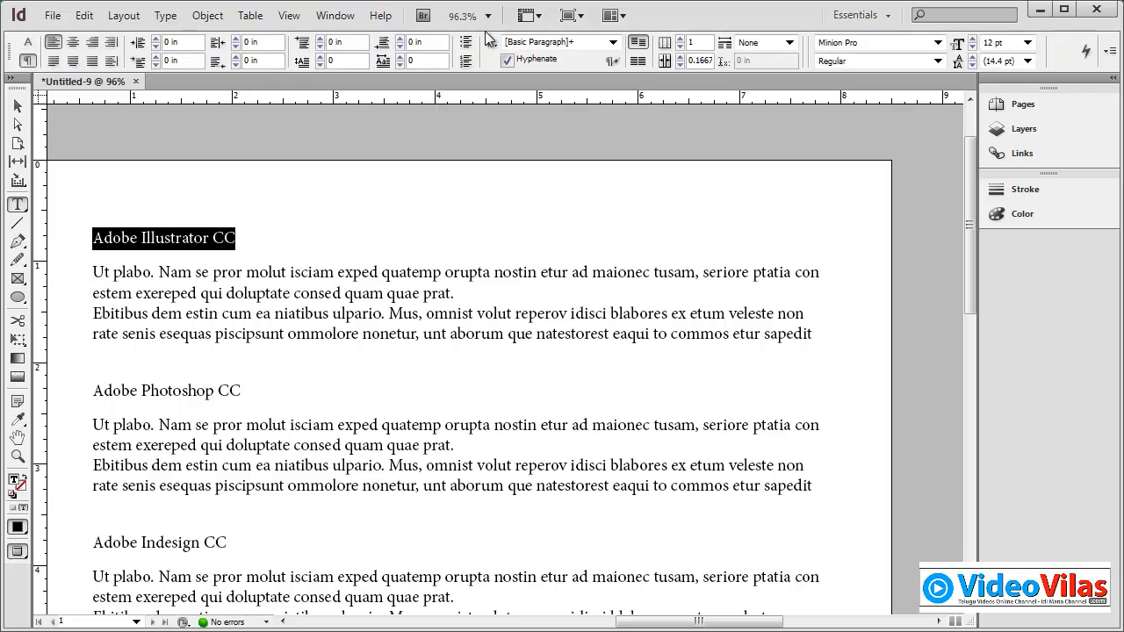
click(27, 45)
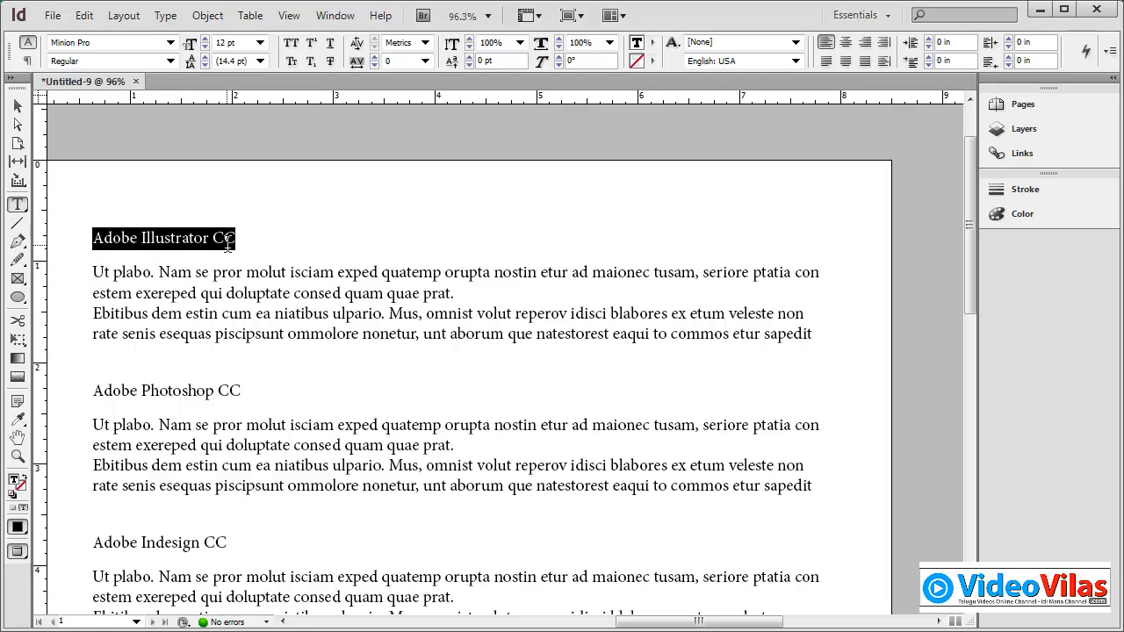
click(258, 364)
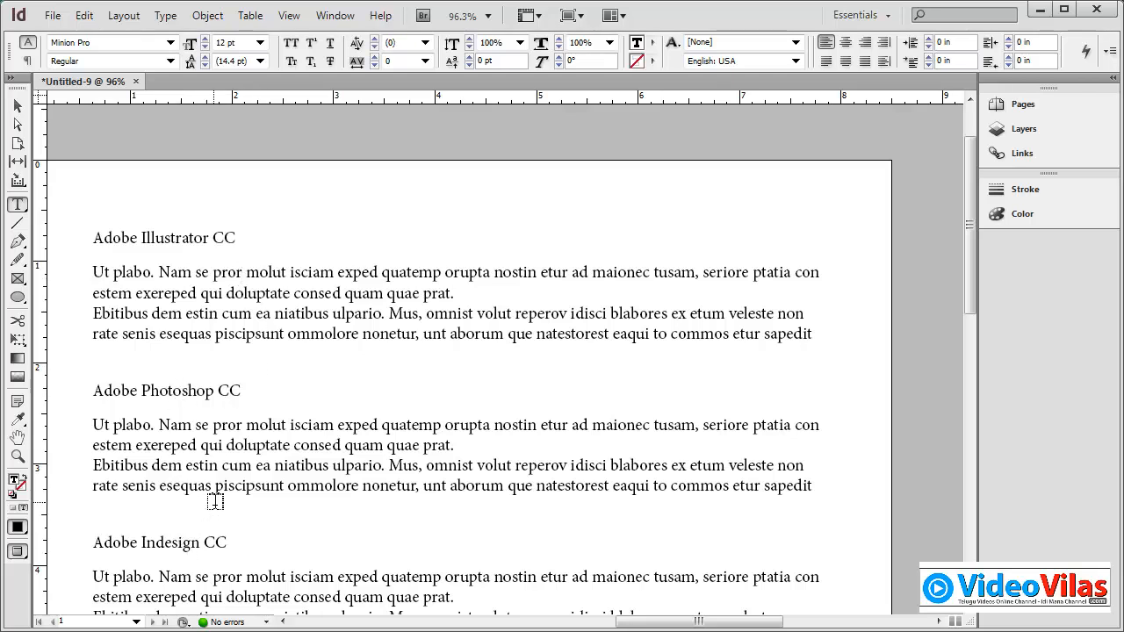
scroll(215, 502, down, 2)
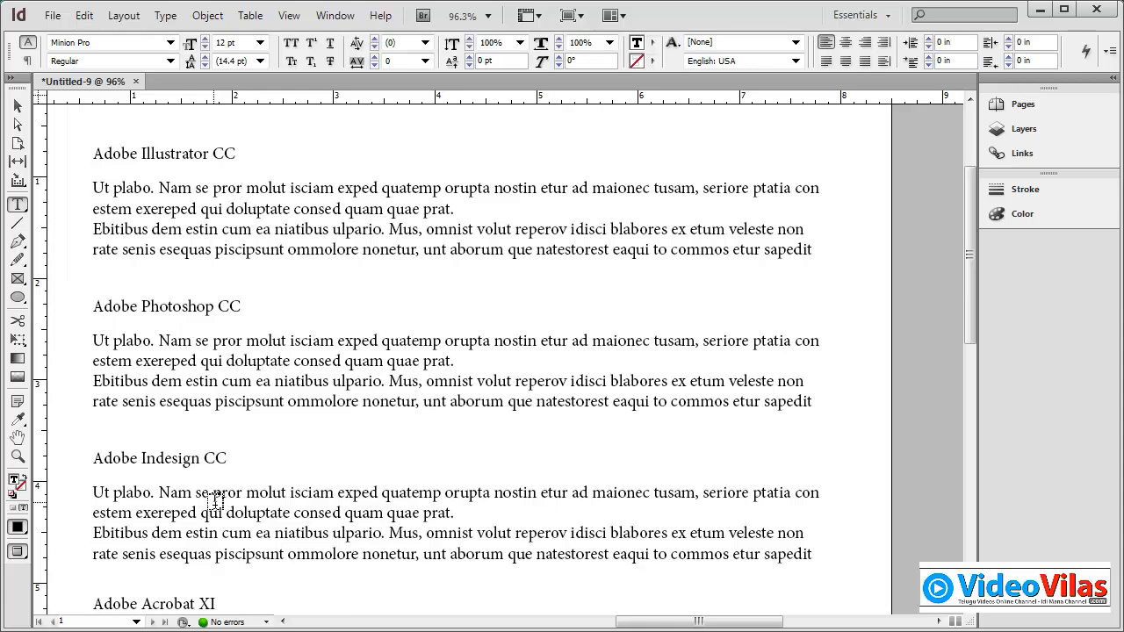
scroll(215, 501, down, 6)
scroll(215, 502, up, 10)
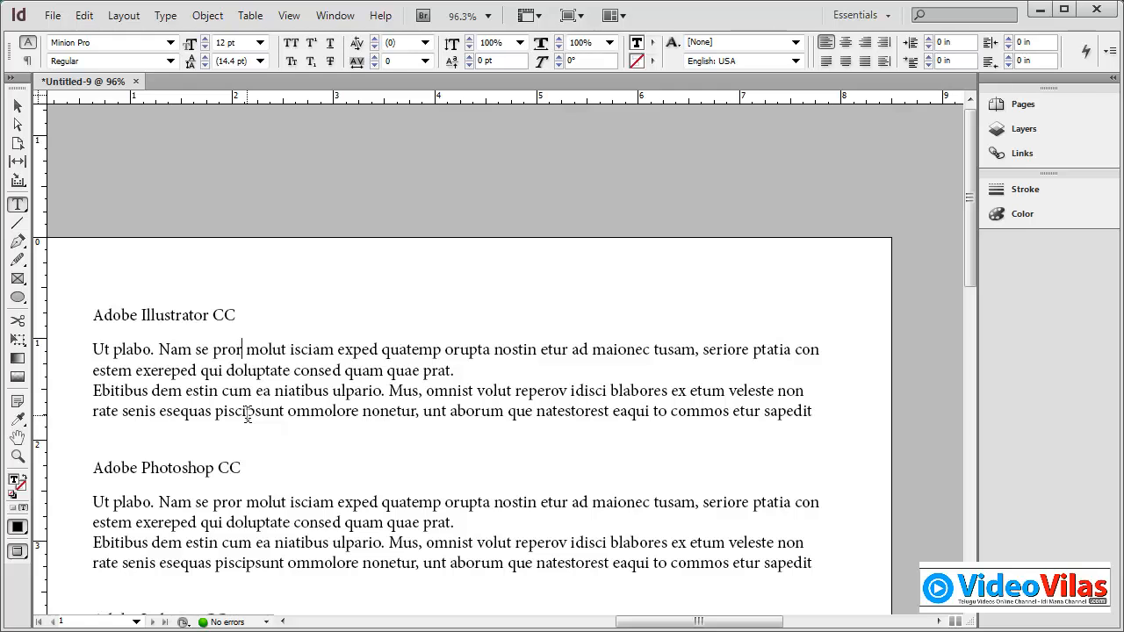
- Leave text editing with nothing selected and return the document to Normal screen mode
click(18, 106)
click(201, 231)
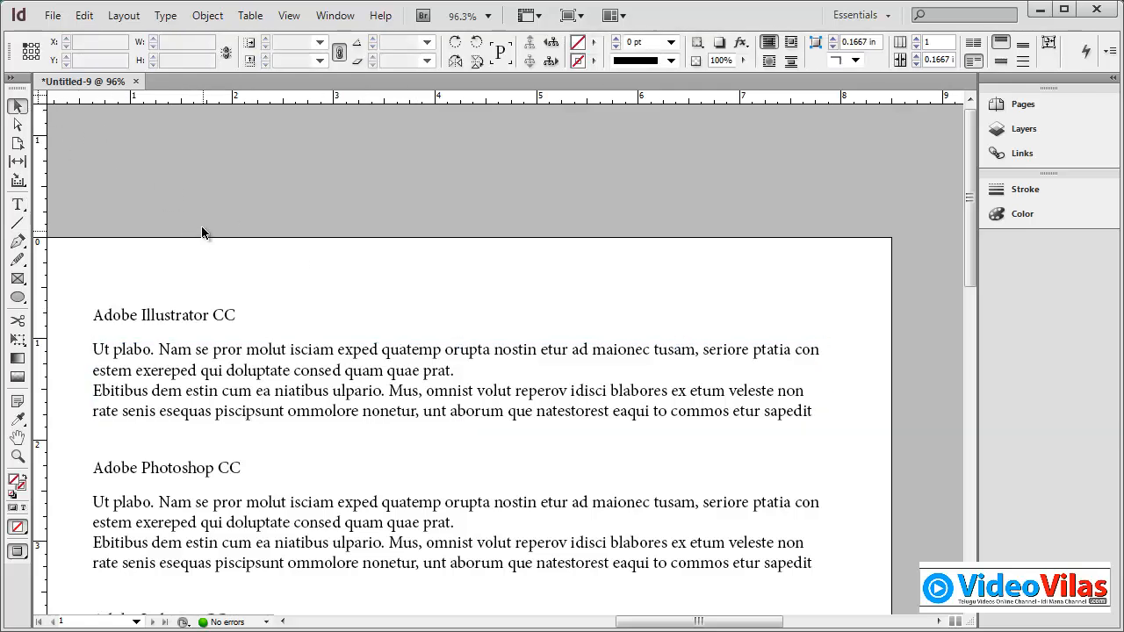
click(20, 555)
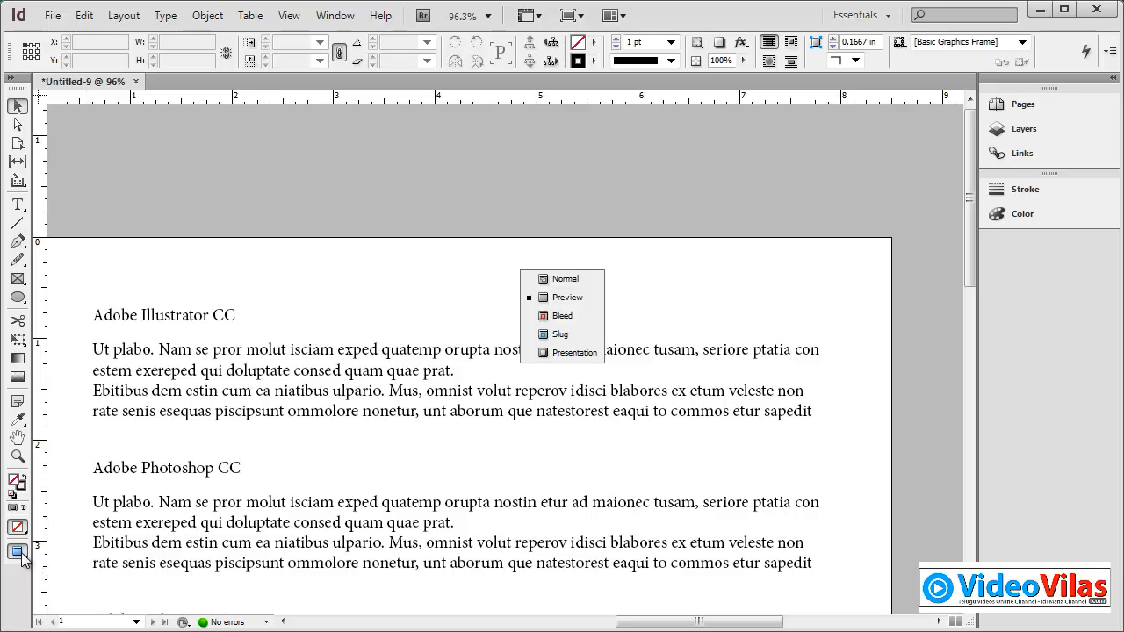
click(550, 280)
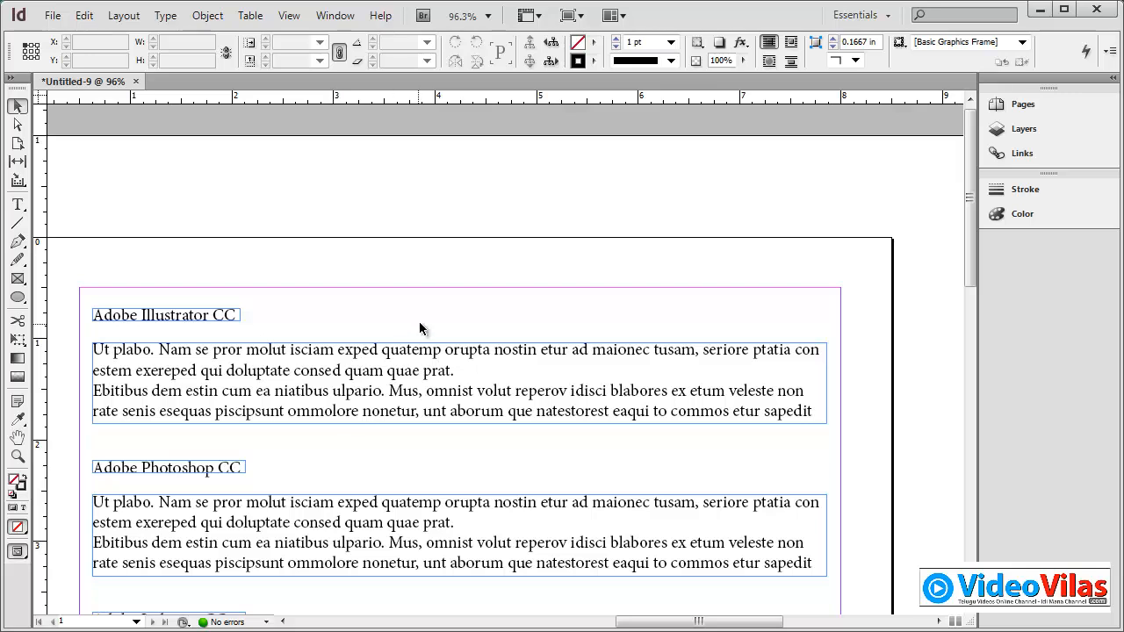
- Show the Character Styles panel and shorten it so that it covers less of the page
click(337, 16)
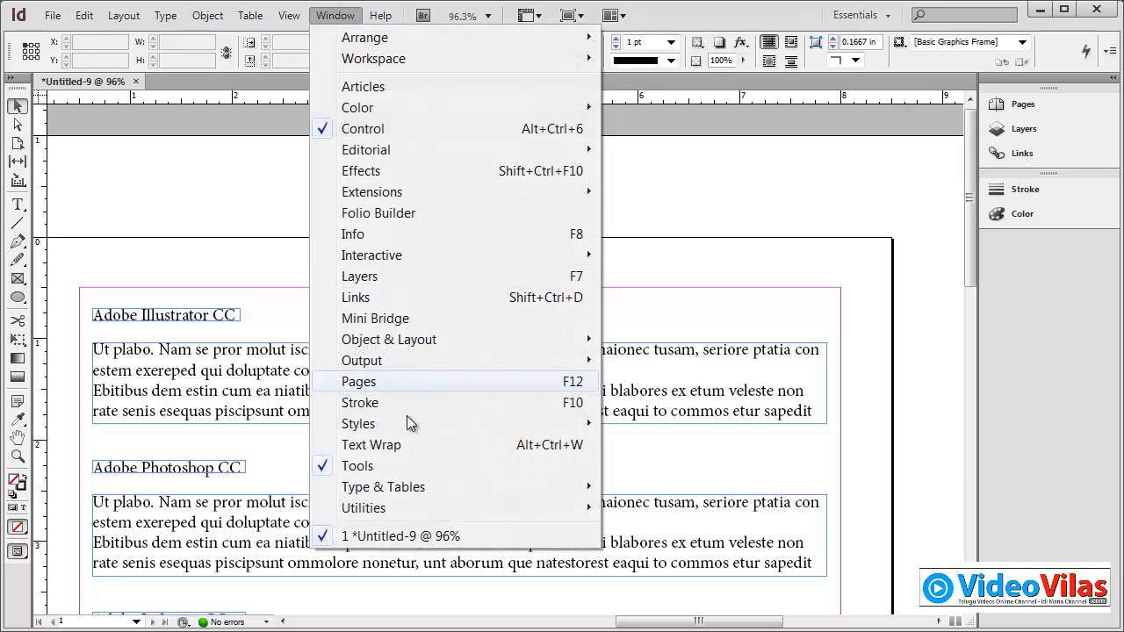
mouse_move(401, 427)
click(652, 448)
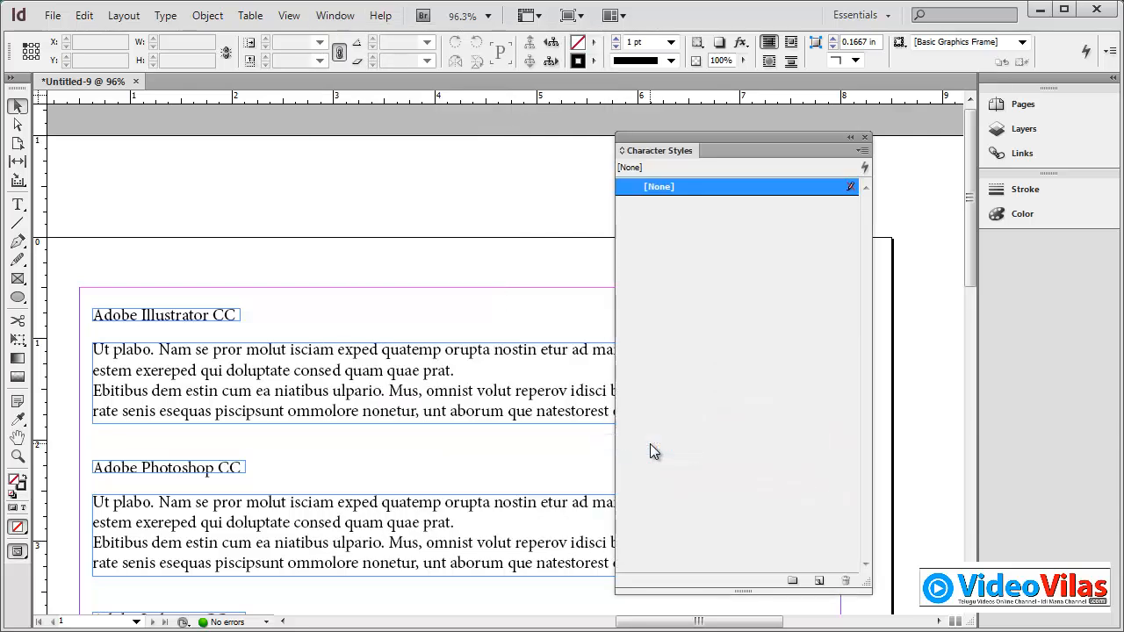
drag(867, 588, 859, 297)
- Show the Paragraph Styles panel, shrink it and place it below the Character Styles panel
click(335, 15)
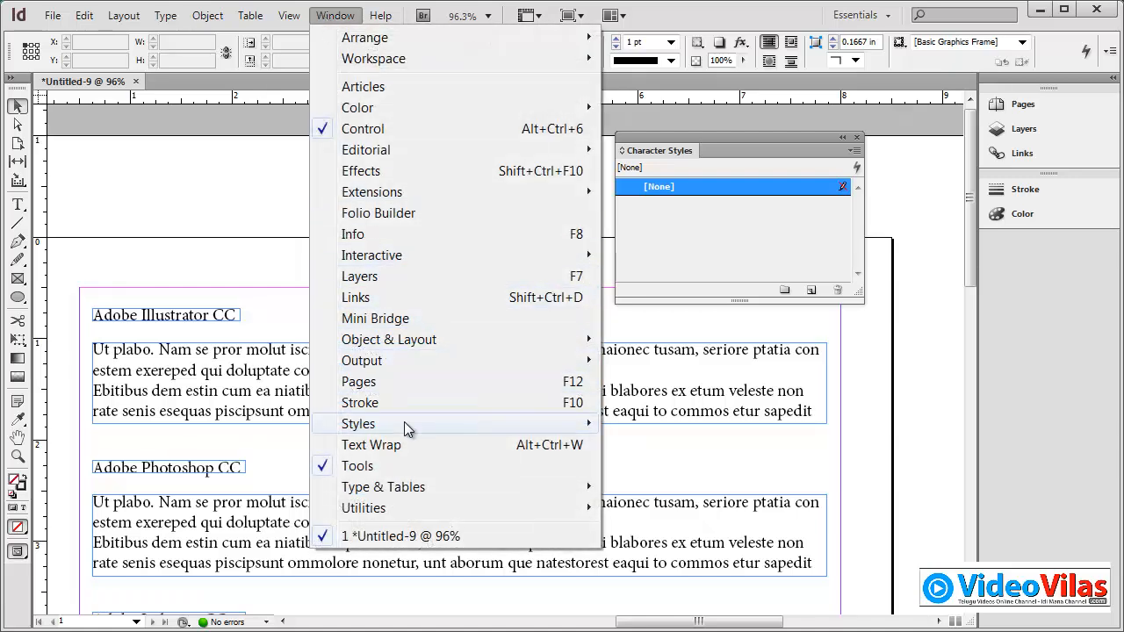
mouse_move(404, 421)
click(665, 488)
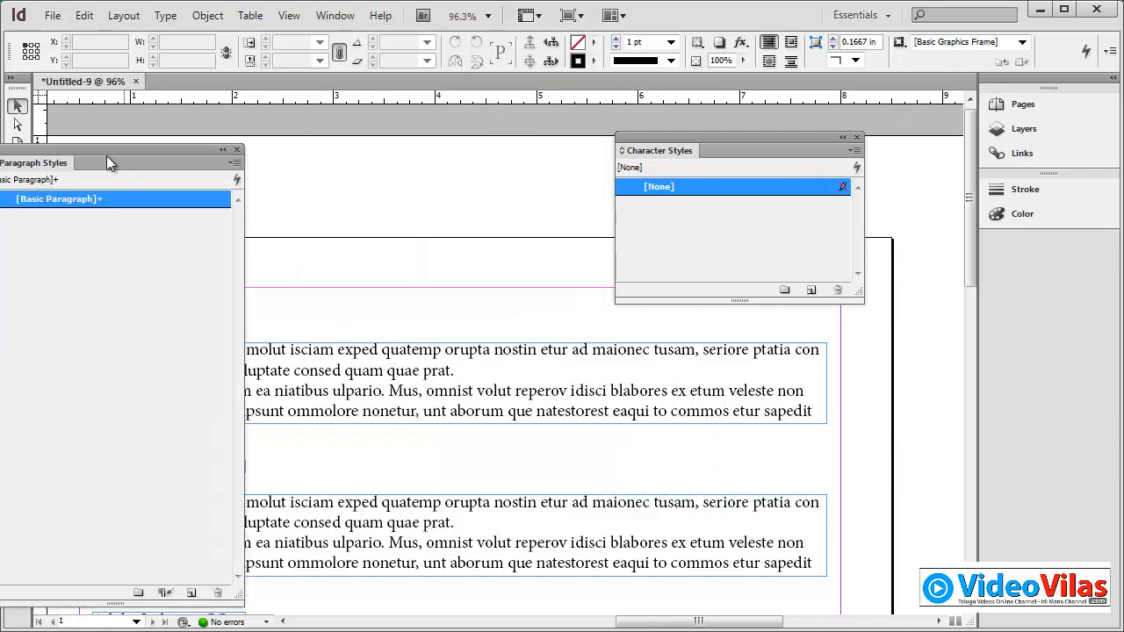
drag(134, 158, 687, 202)
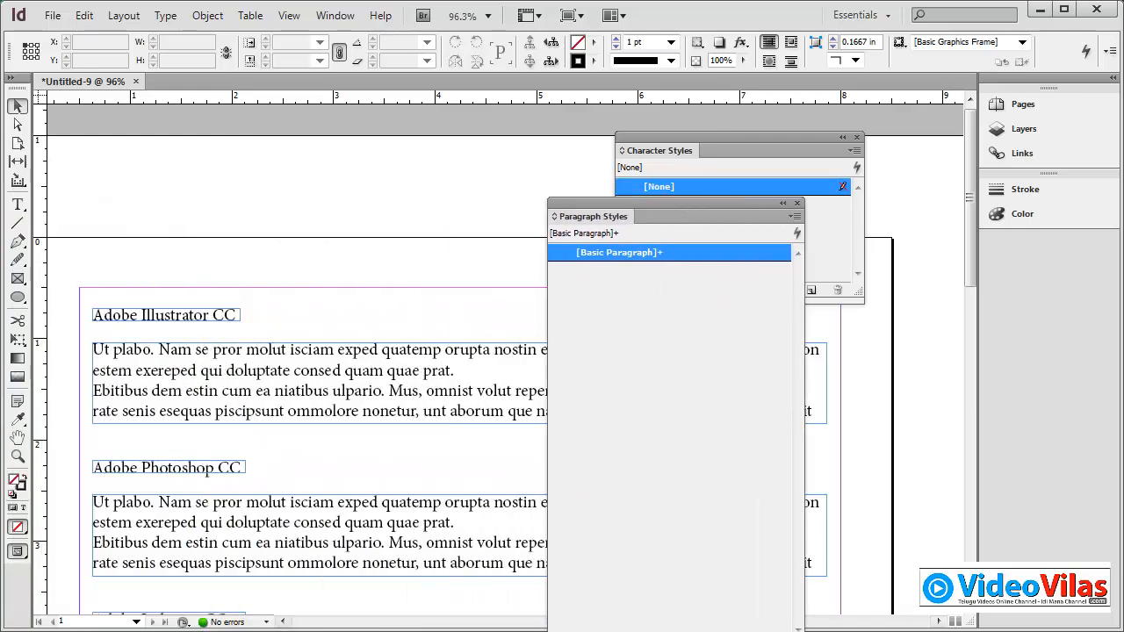
drag(781, 515, 773, 396)
drag(680, 204, 796, 332)
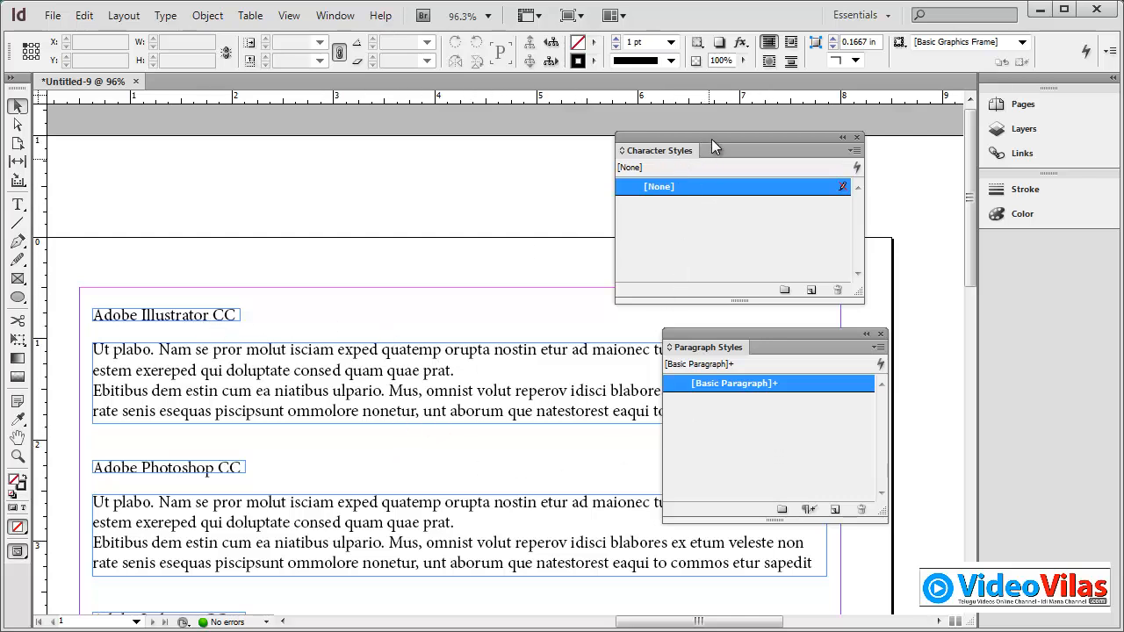
- Arrange the Character Styles and Paragraph Styles panels side by side above the text, at similar heights
drag(711, 139, 532, 161)
drag(727, 334, 766, 143)
drag(925, 334, 931, 299)
drag(842, 155, 841, 169)
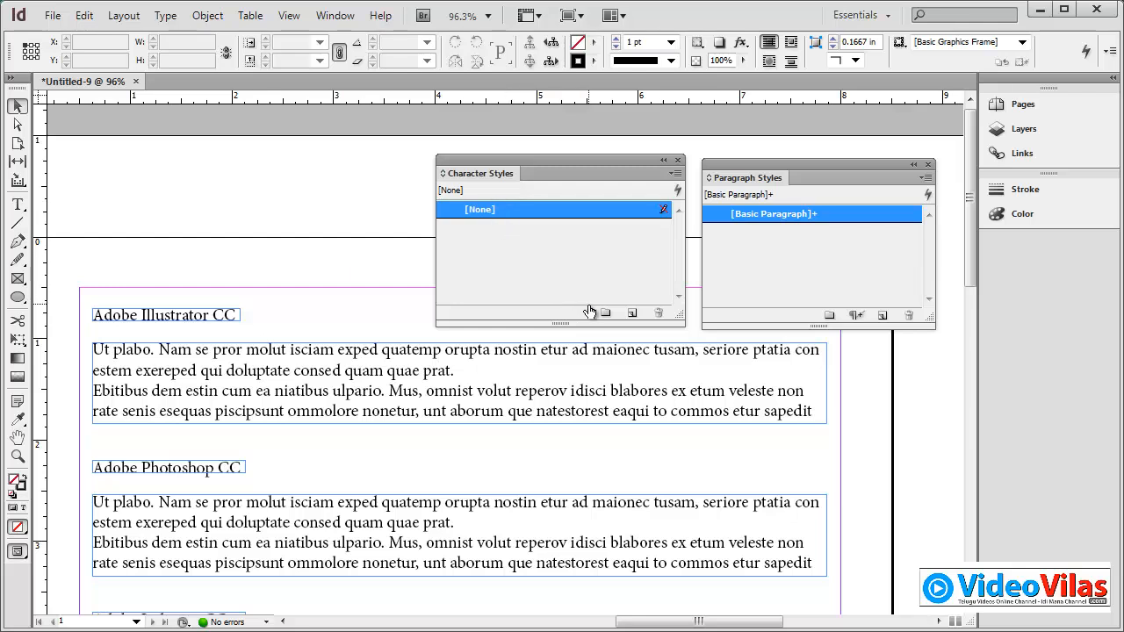
- Create a new character style and a new paragraph style with their default names
click(631, 315)
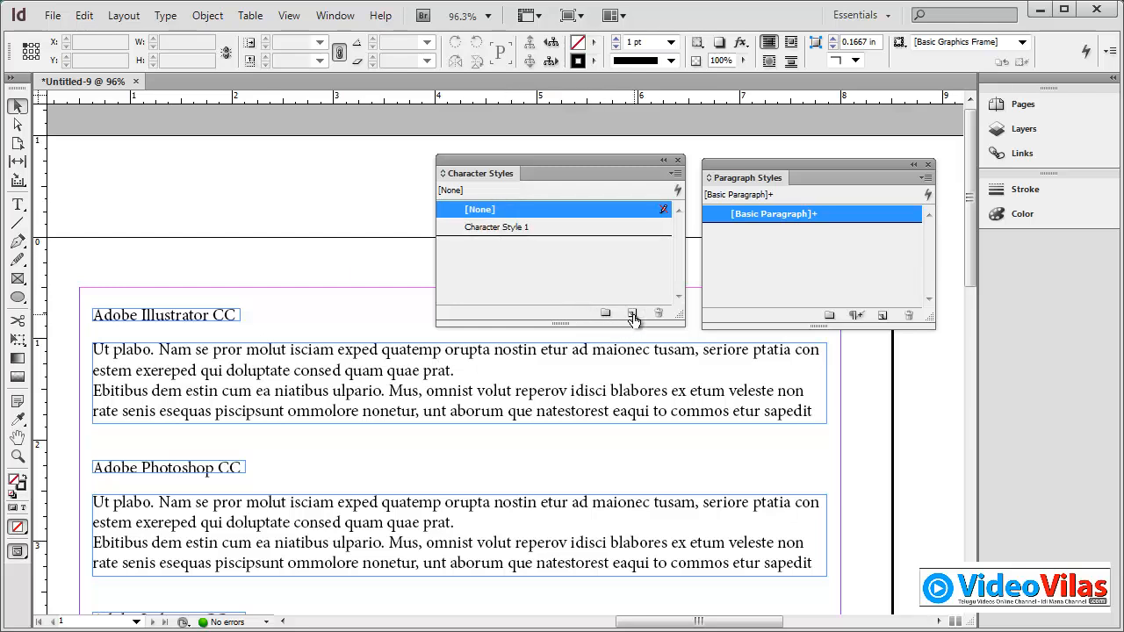
click(493, 229)
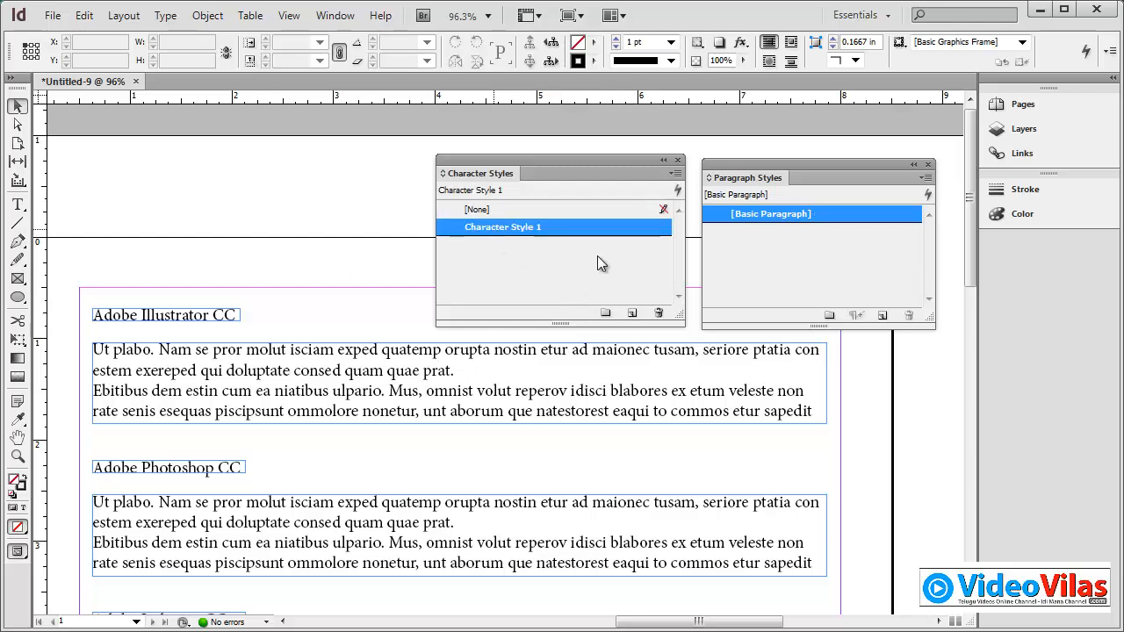
click(856, 282)
click(882, 314)
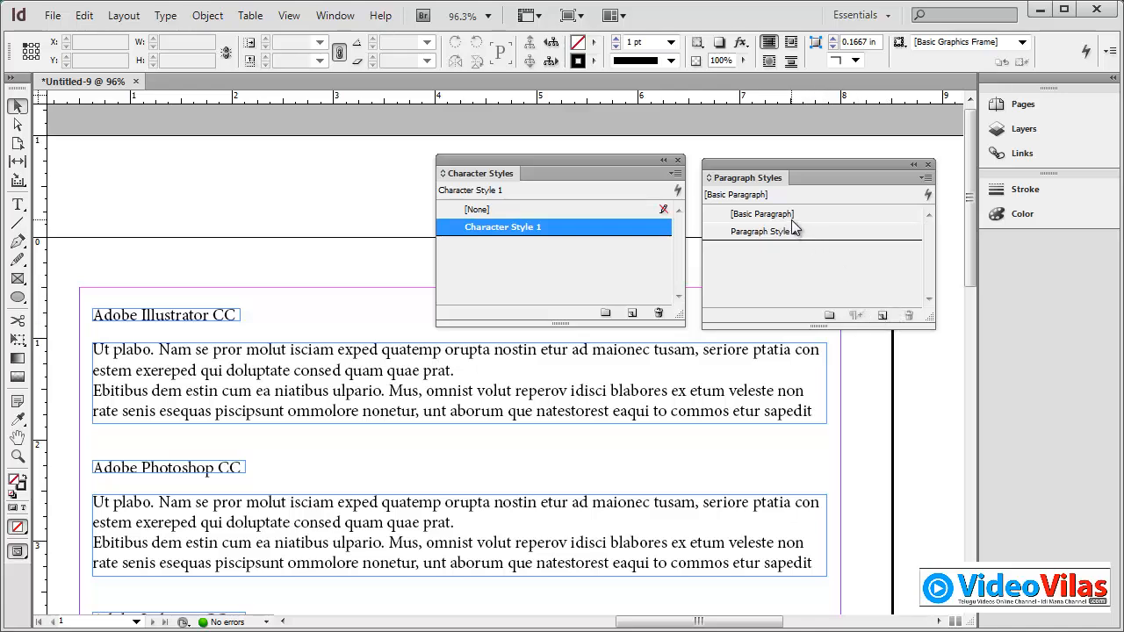
- Open the options of Character Style 1 and rename the style "Heading 1"
double_click(519, 229)
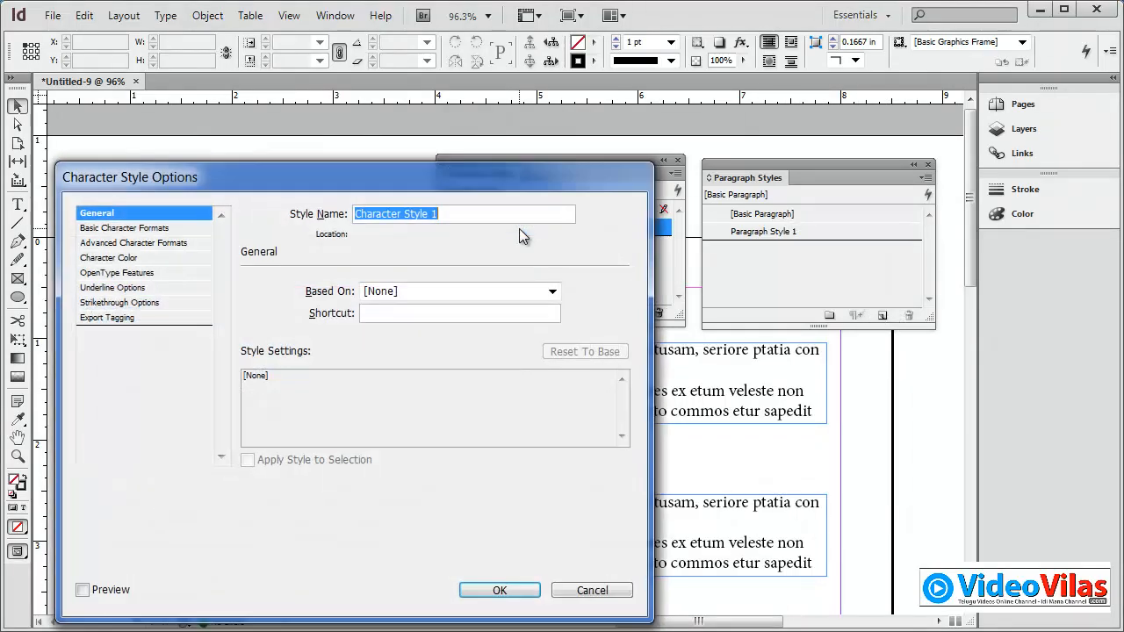
drag(492, 187, 623, 241)
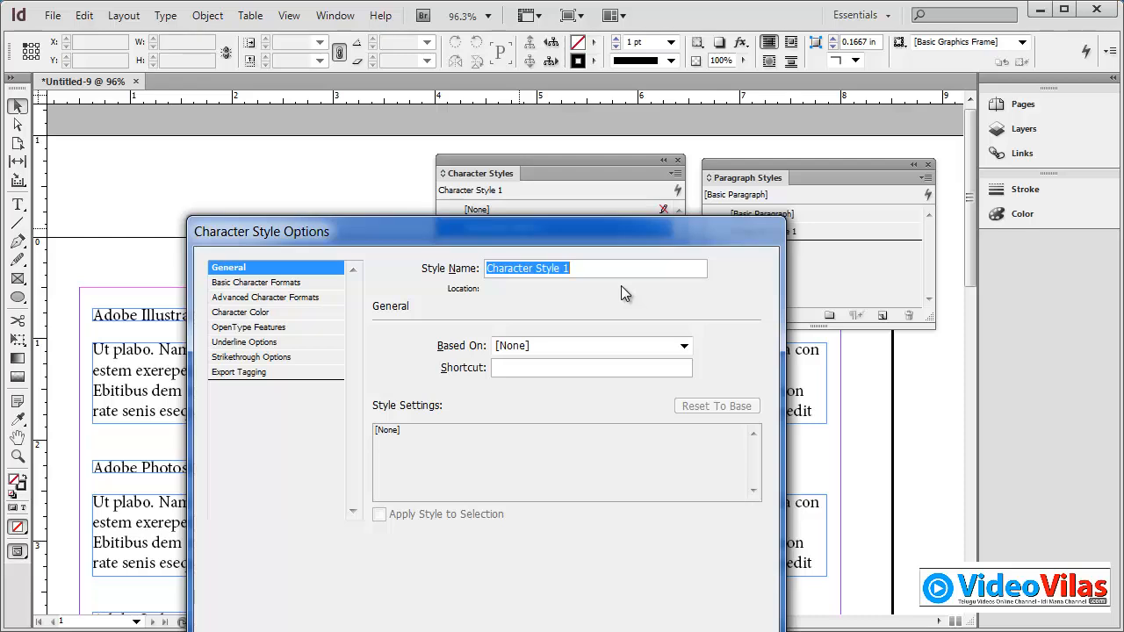
text(Heading)
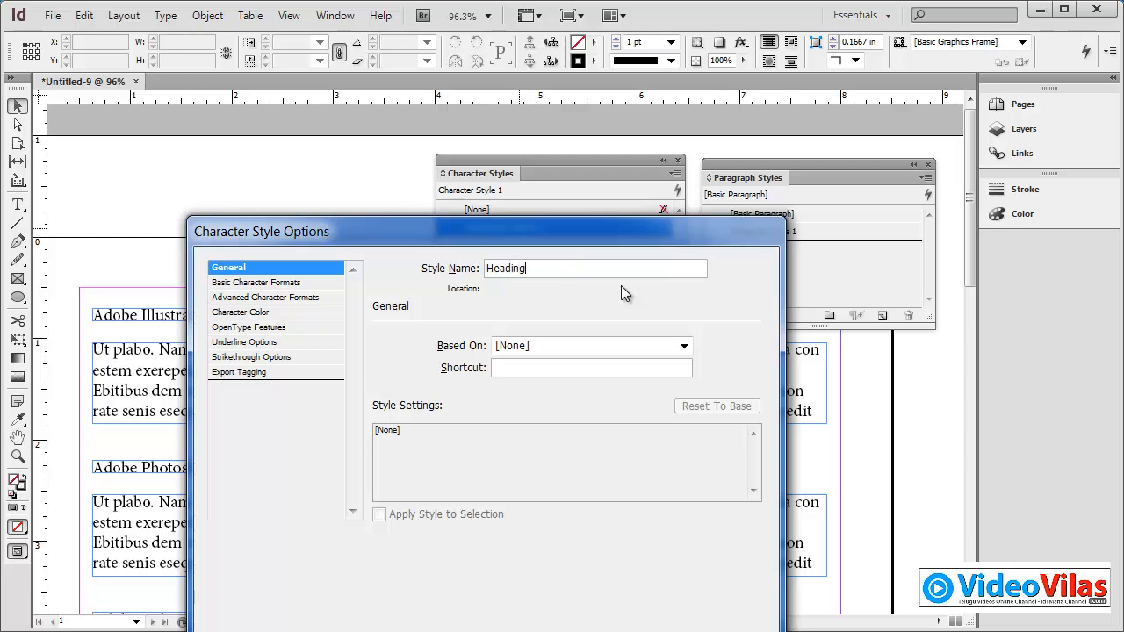
text( 1)
- Set the Heading 1 character style's font family to Georgia and its font style to Bold
click(285, 285)
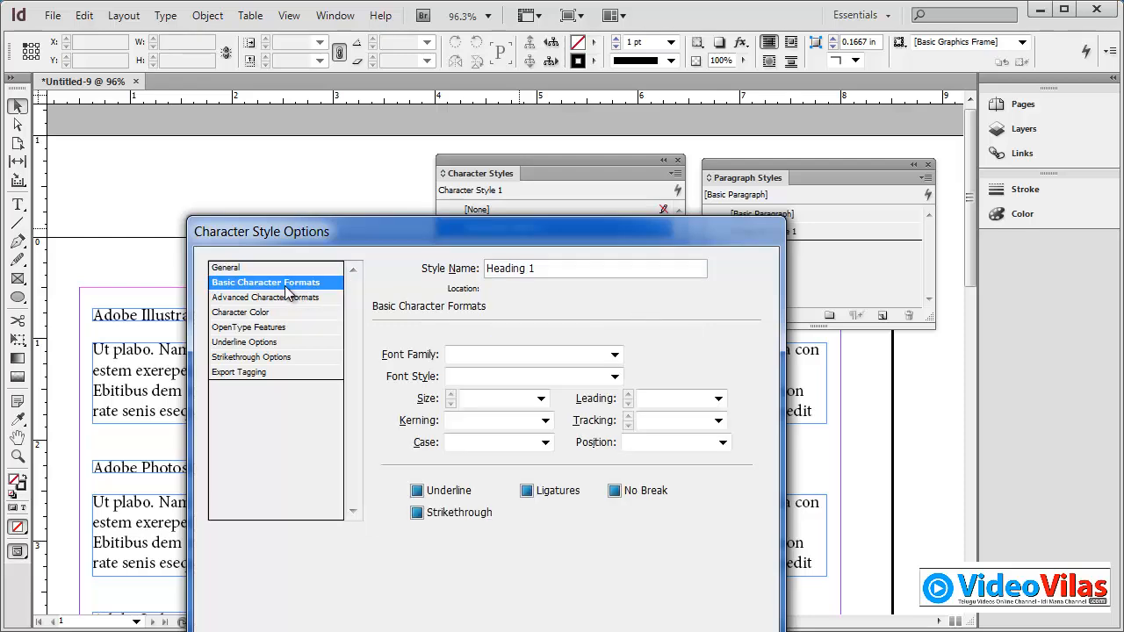
click(614, 356)
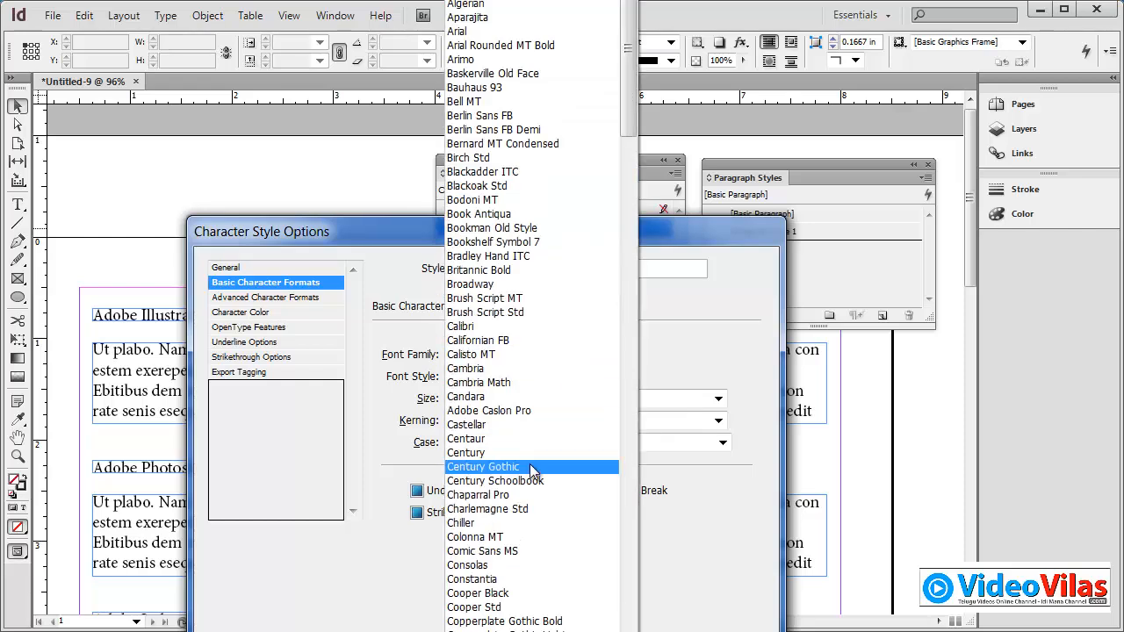
scroll(529, 471, down, 1)
scroll(531, 465, down, 8)
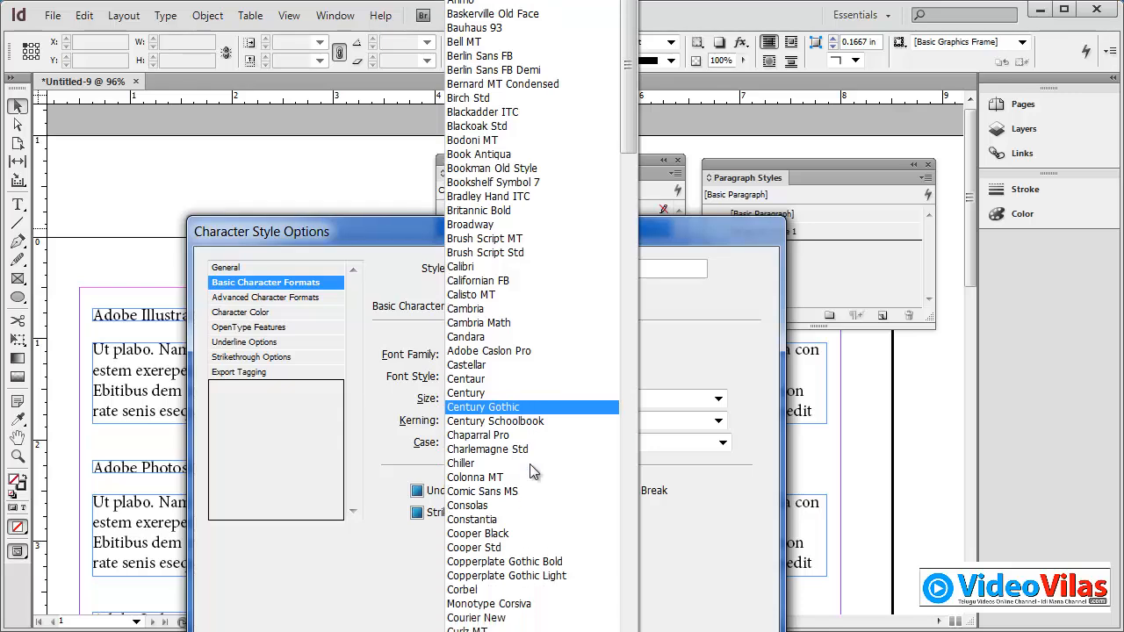
scroll(529, 465, down, 4)
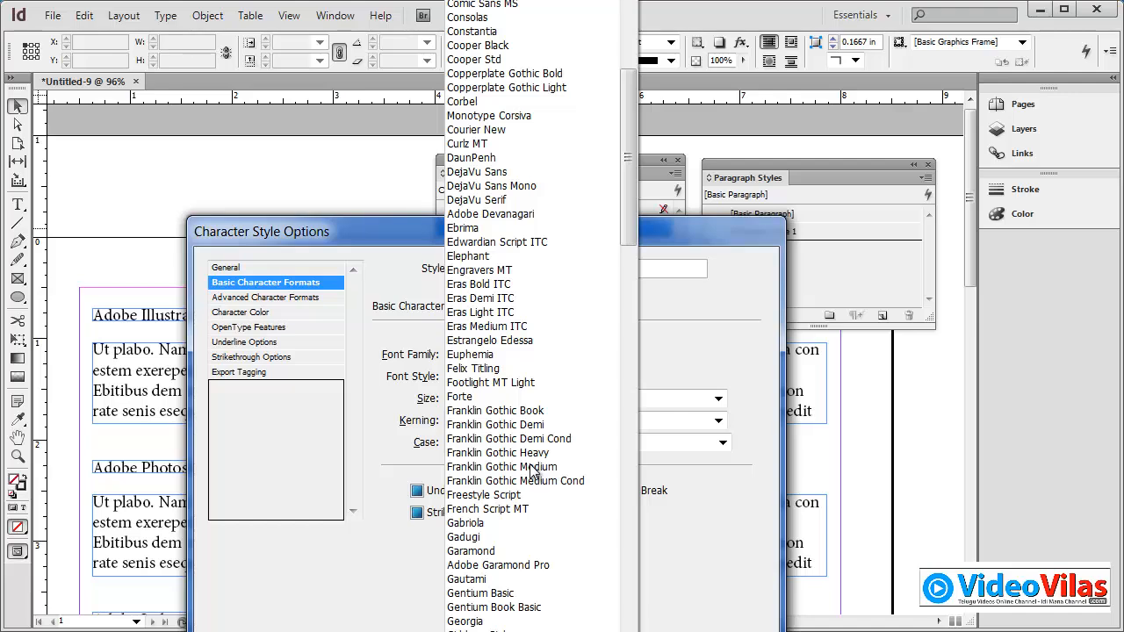
click(487, 620)
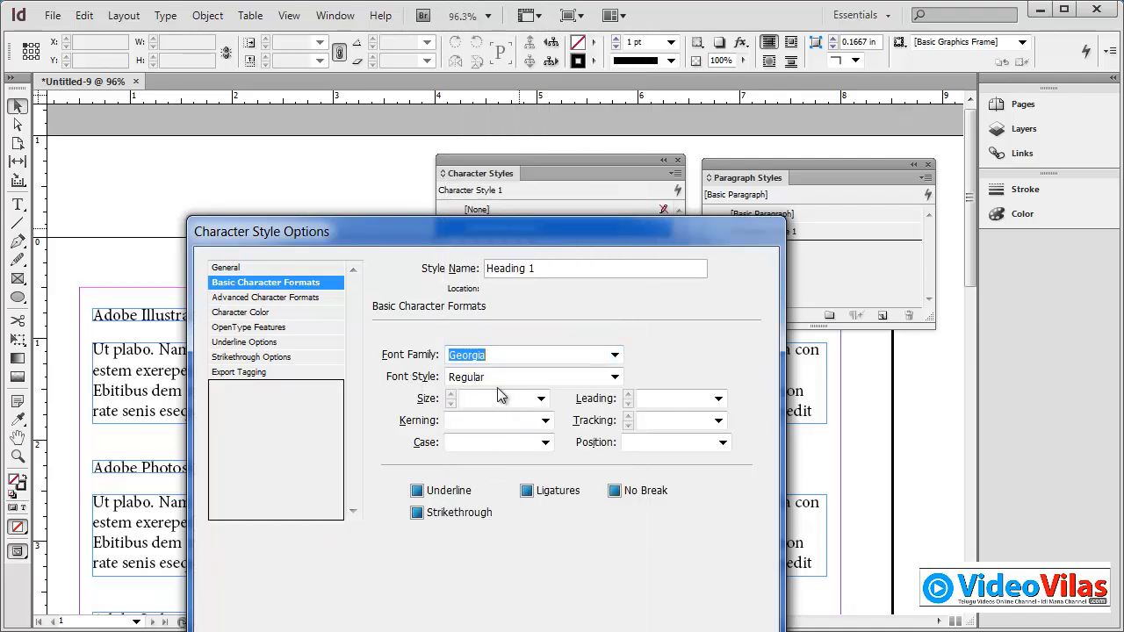
click(615, 376)
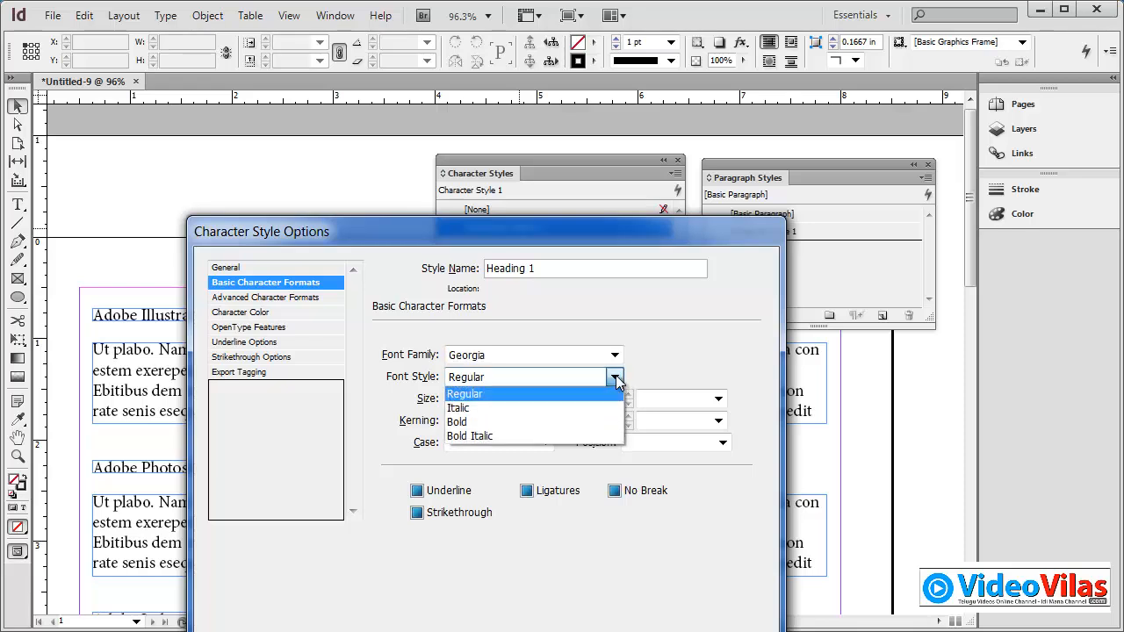
click(472, 422)
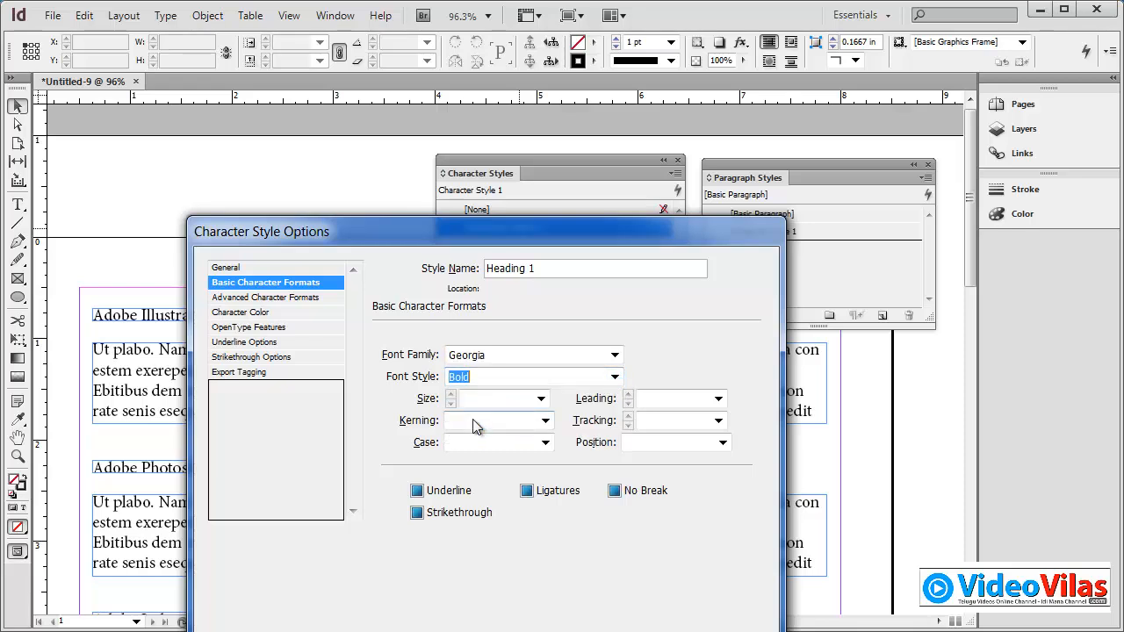
- Set the Heading 1 character style's size to 24 pt and its case to All Caps
click(539, 400)
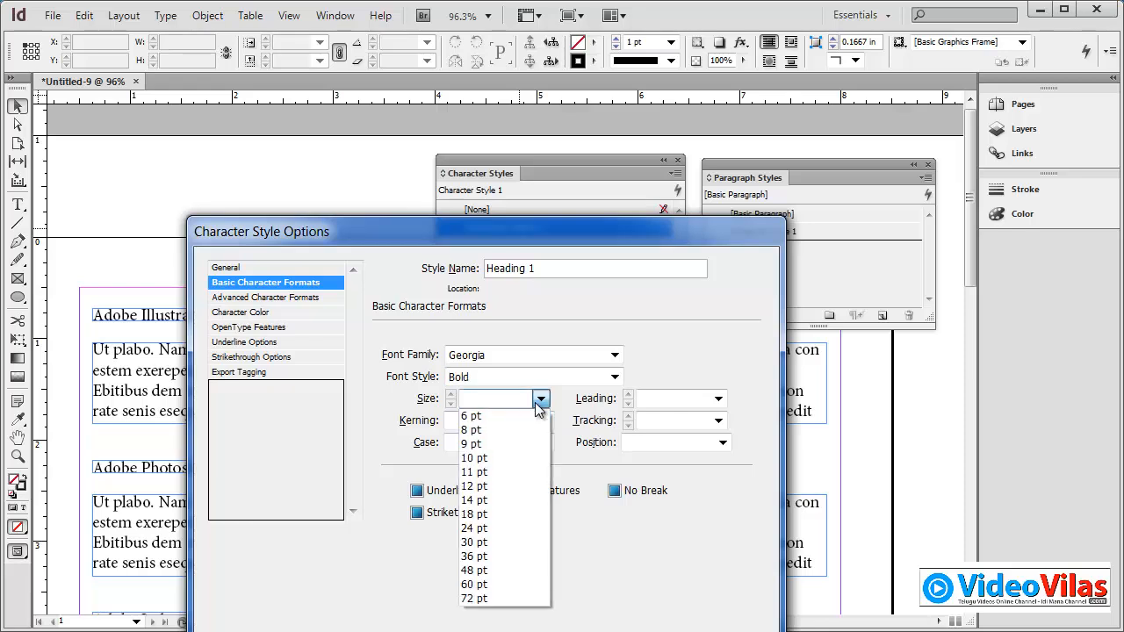
click(476, 528)
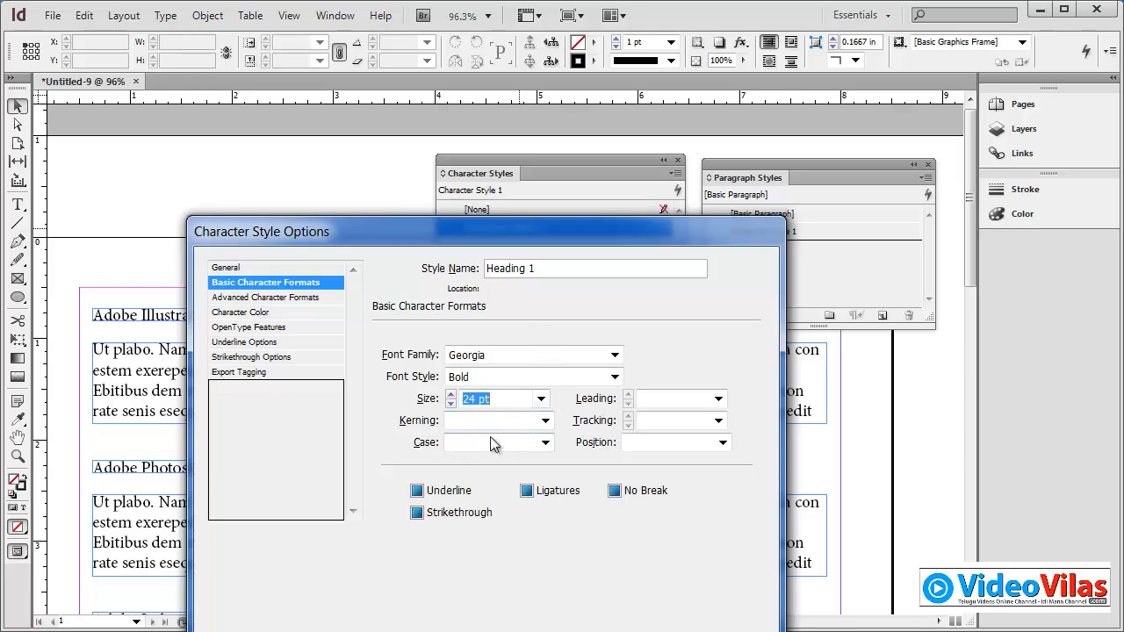
click(545, 443)
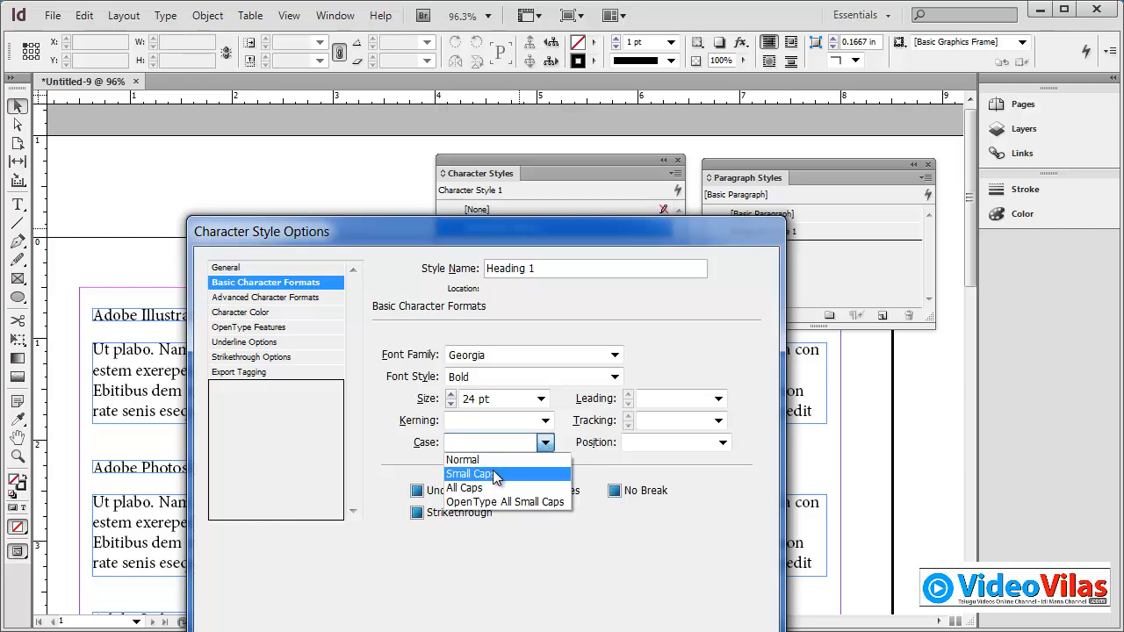
click(488, 488)
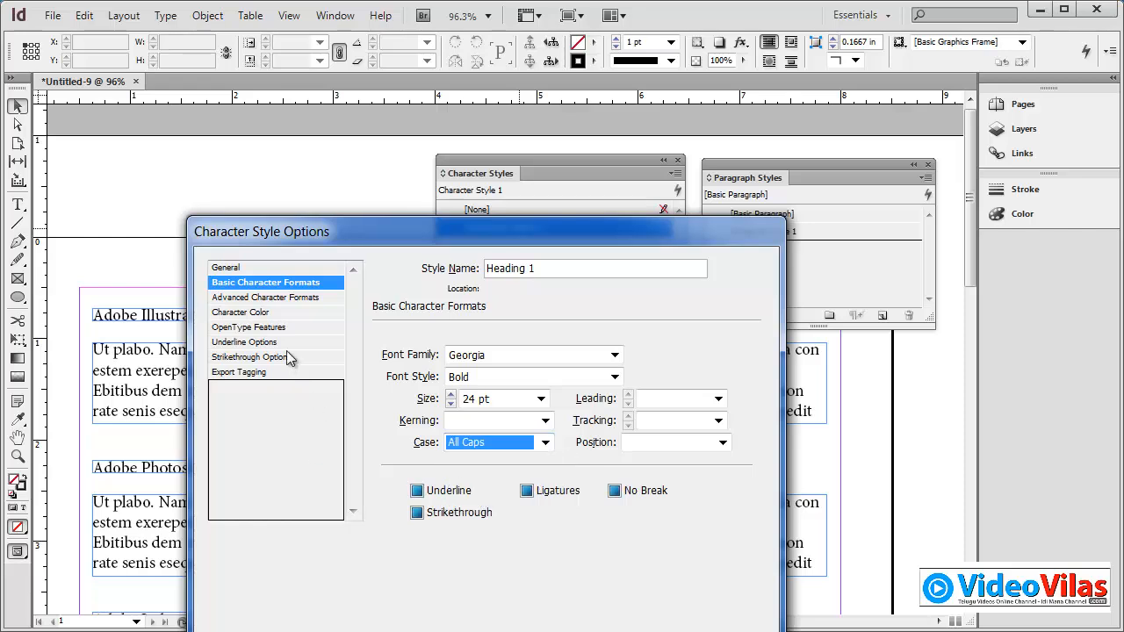
- Set the Heading 1 style's character color to the green swatch C=75 M=5 Y=100 K=0
click(271, 297)
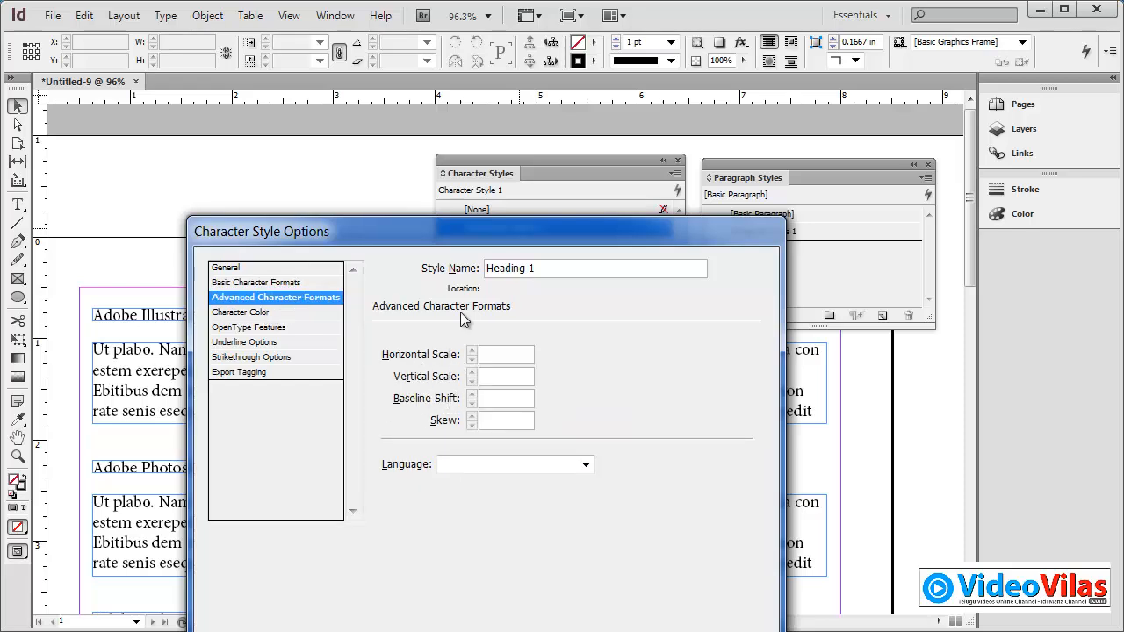
click(269, 314)
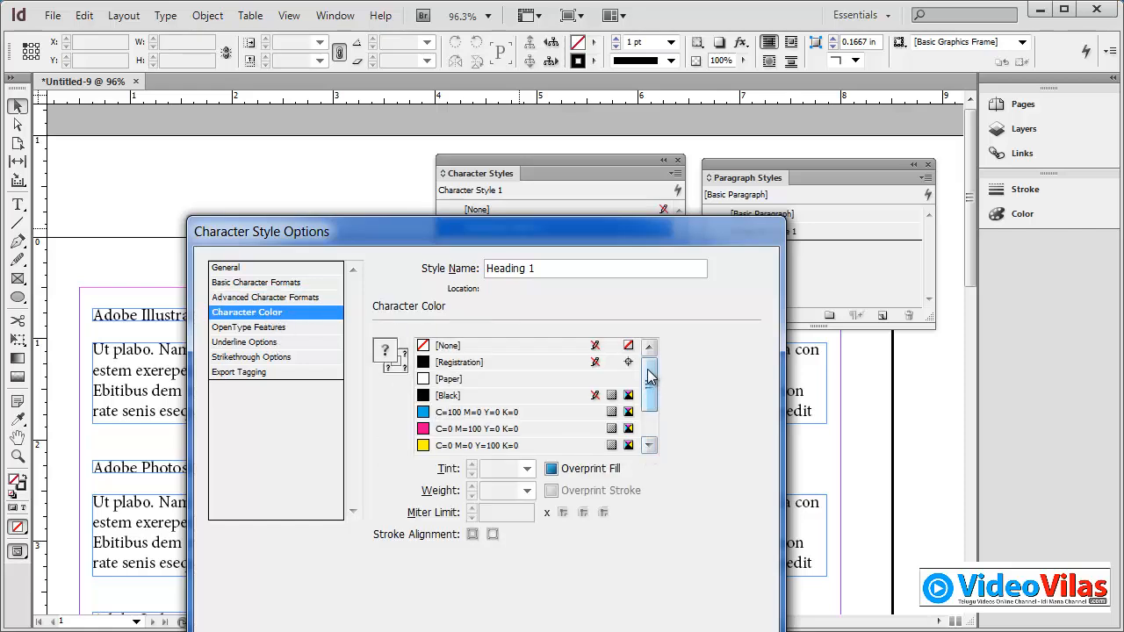
drag(650, 376, 651, 402)
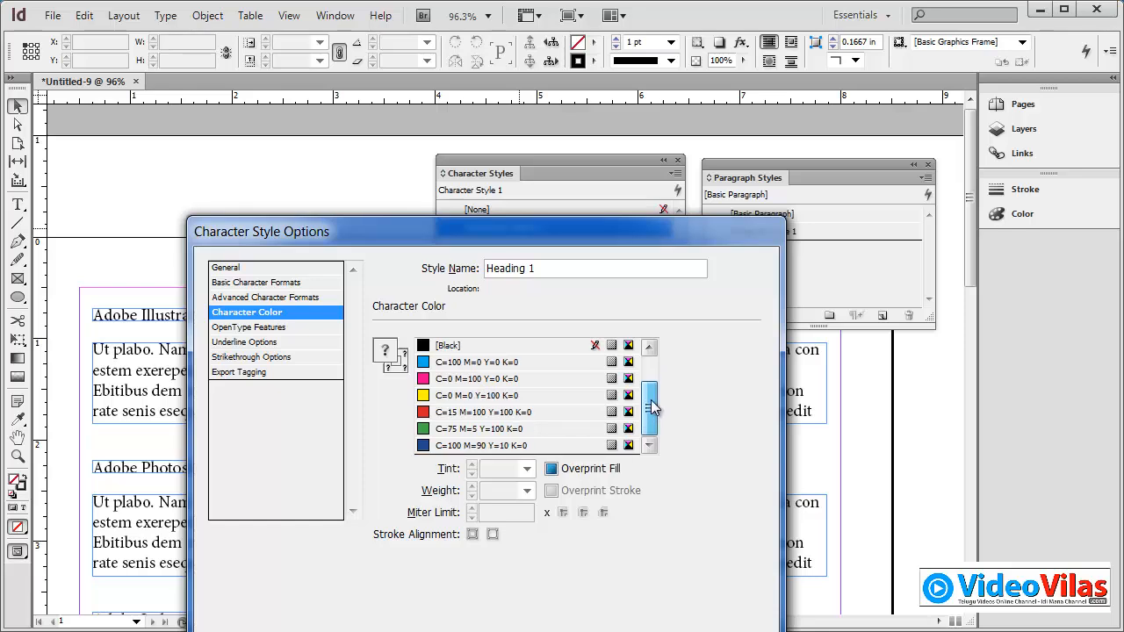
click(448, 430)
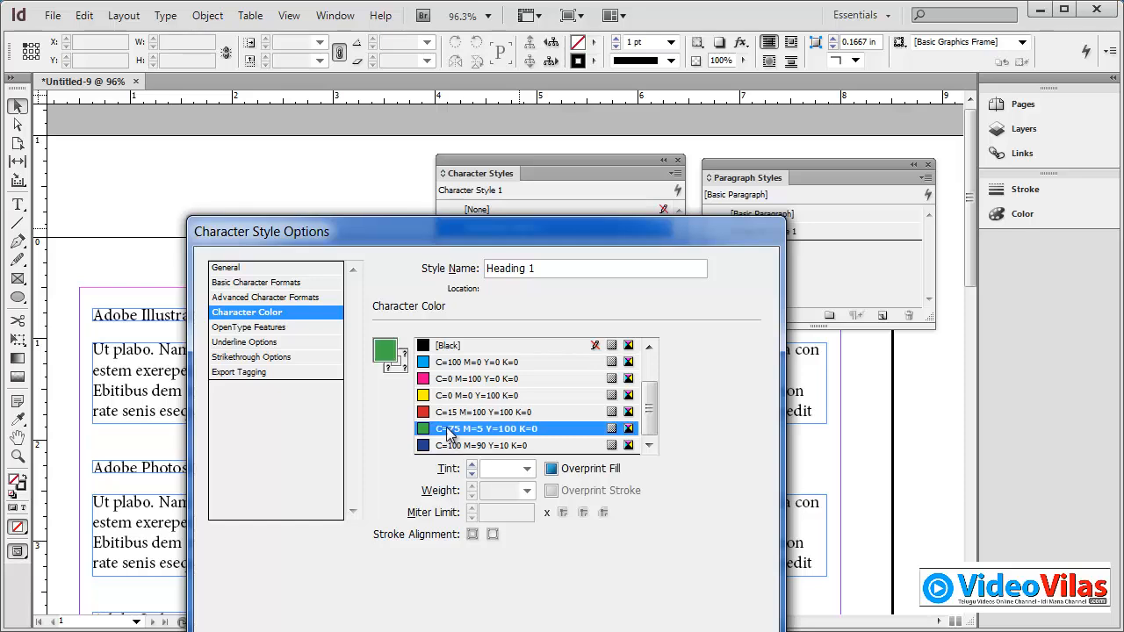
- Try a 60% tint on the green character color, and change the tint to 20%
click(528, 469)
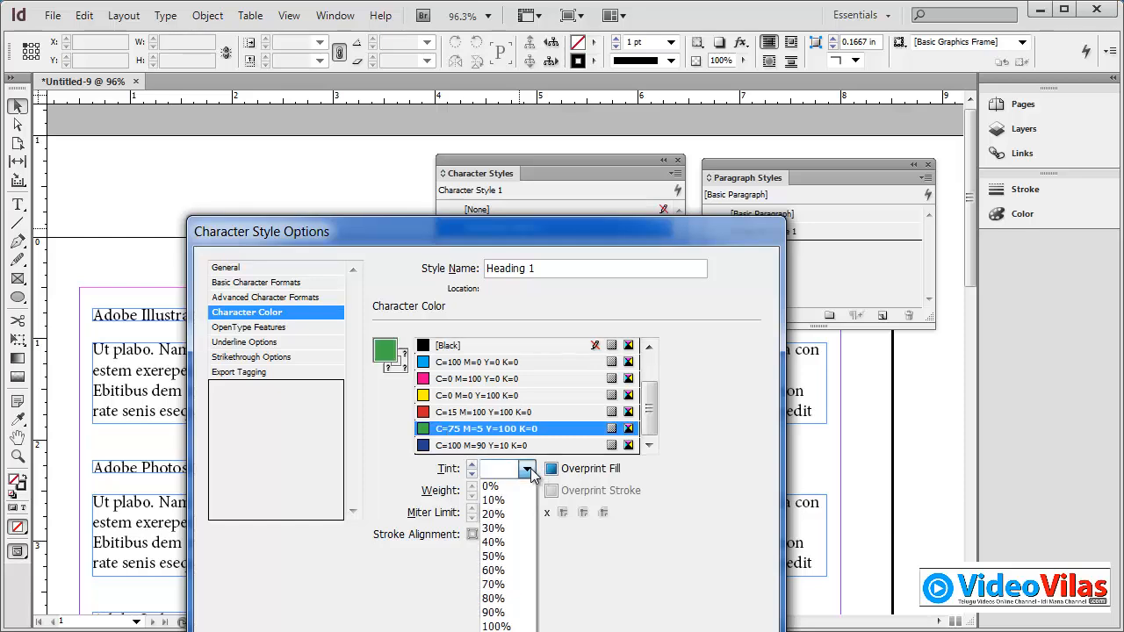
click(498, 570)
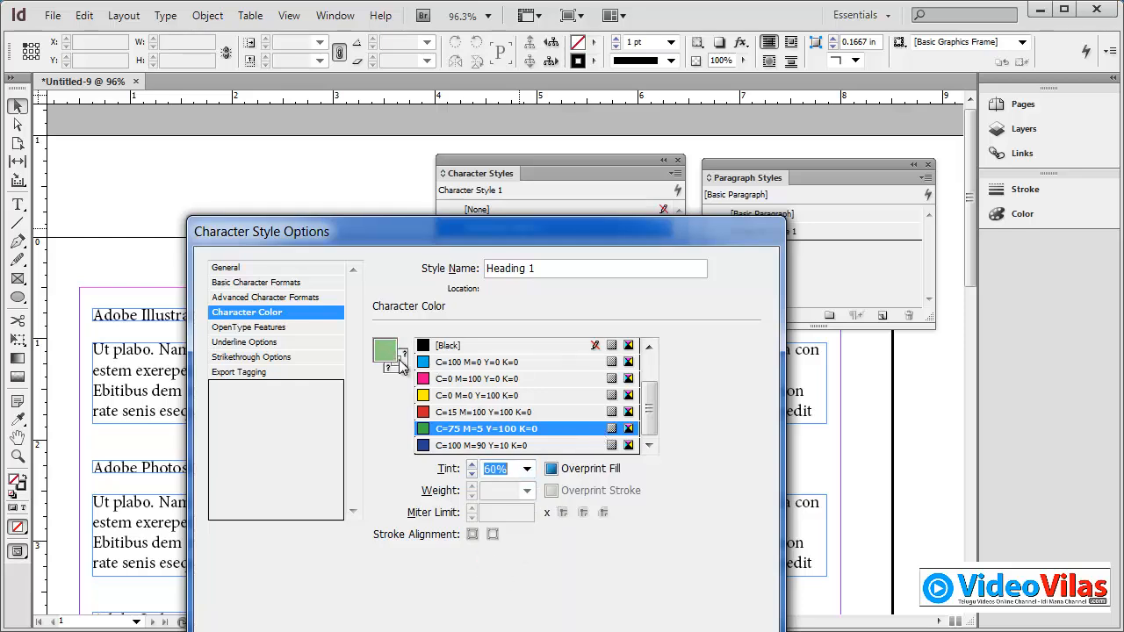
click(527, 468)
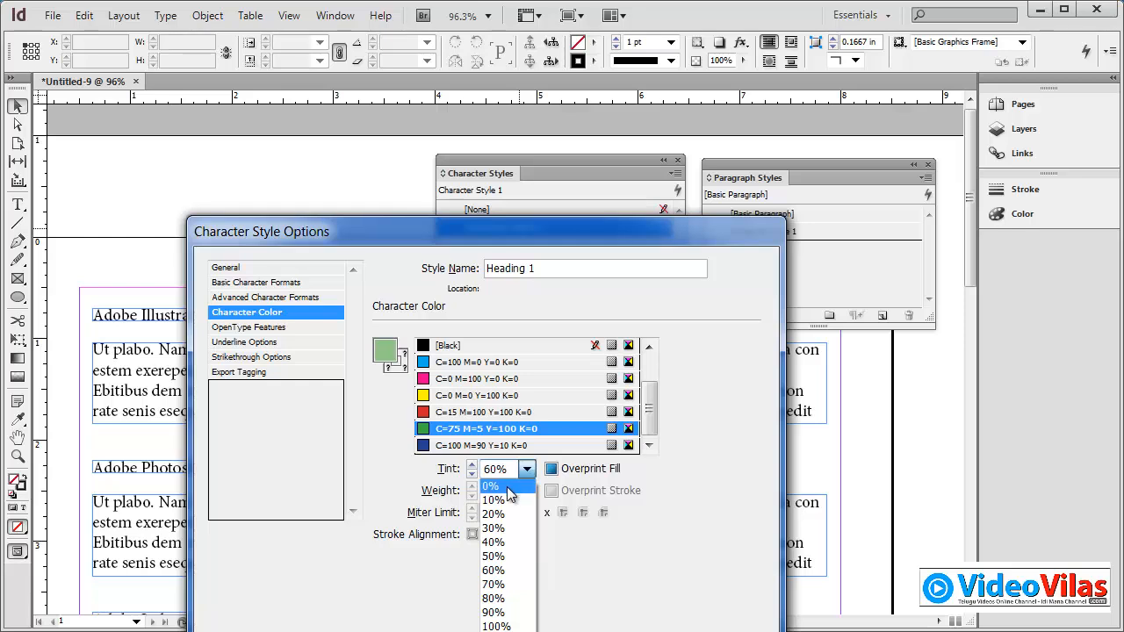
click(535, 483)
click(527, 468)
click(522, 513)
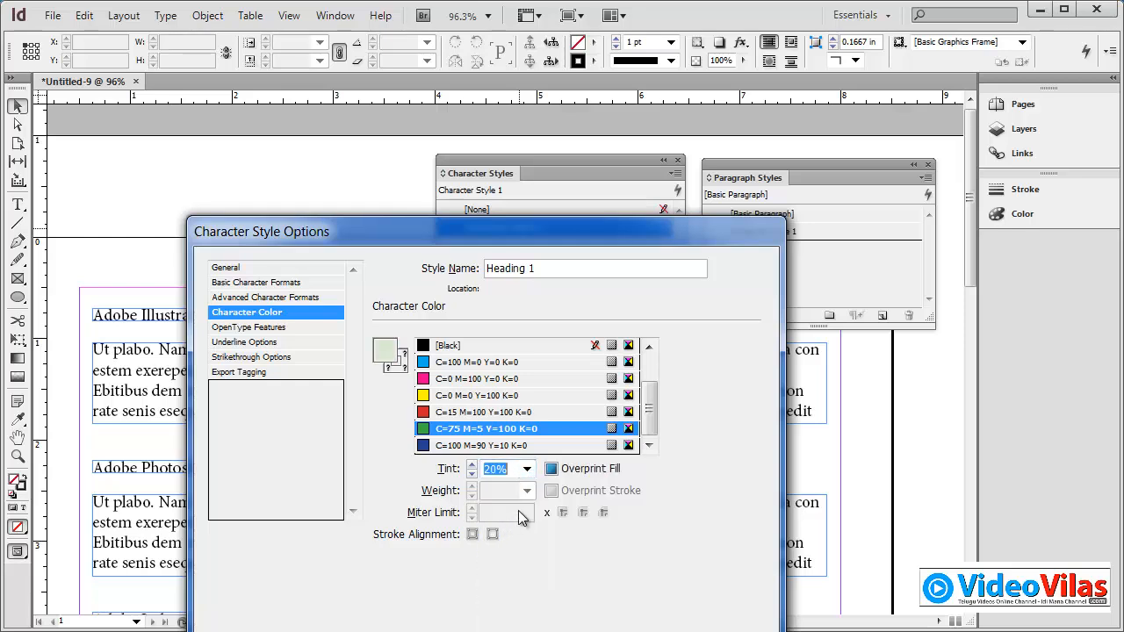
- Set the green character color's tint to 60%, save the Heading 1 character style and review its settings summary
click(527, 468)
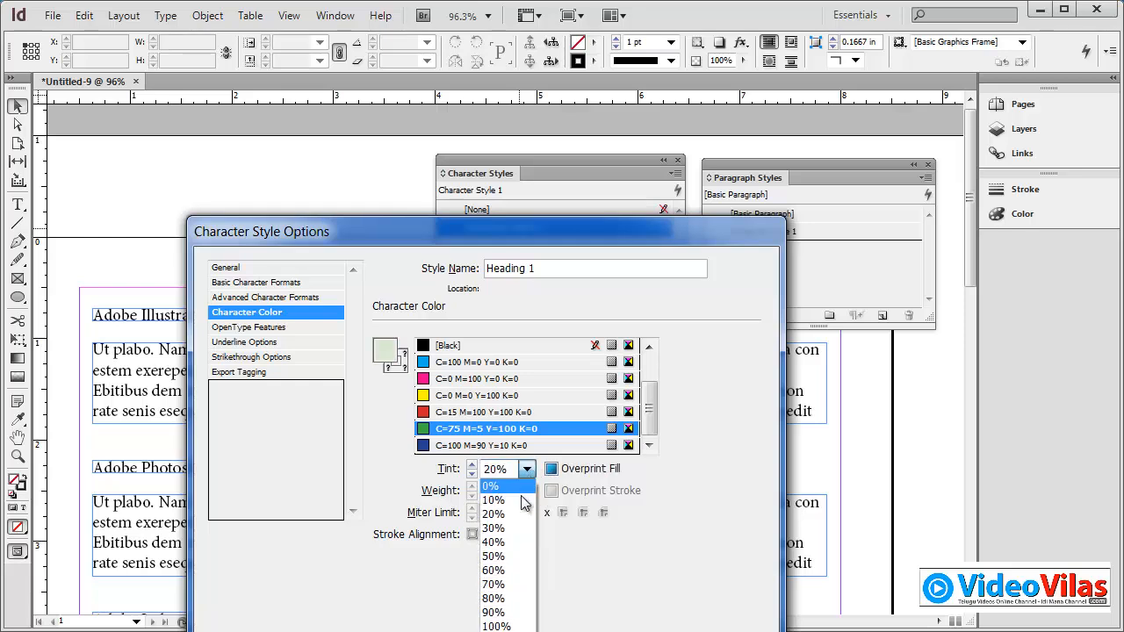
click(503, 568)
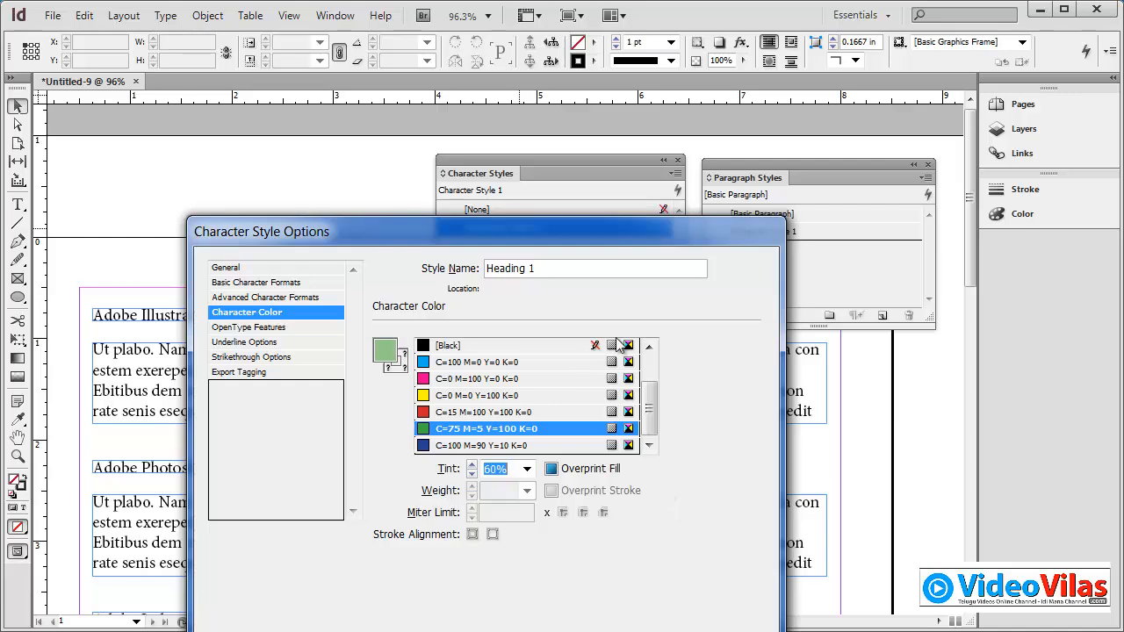
key(Return)
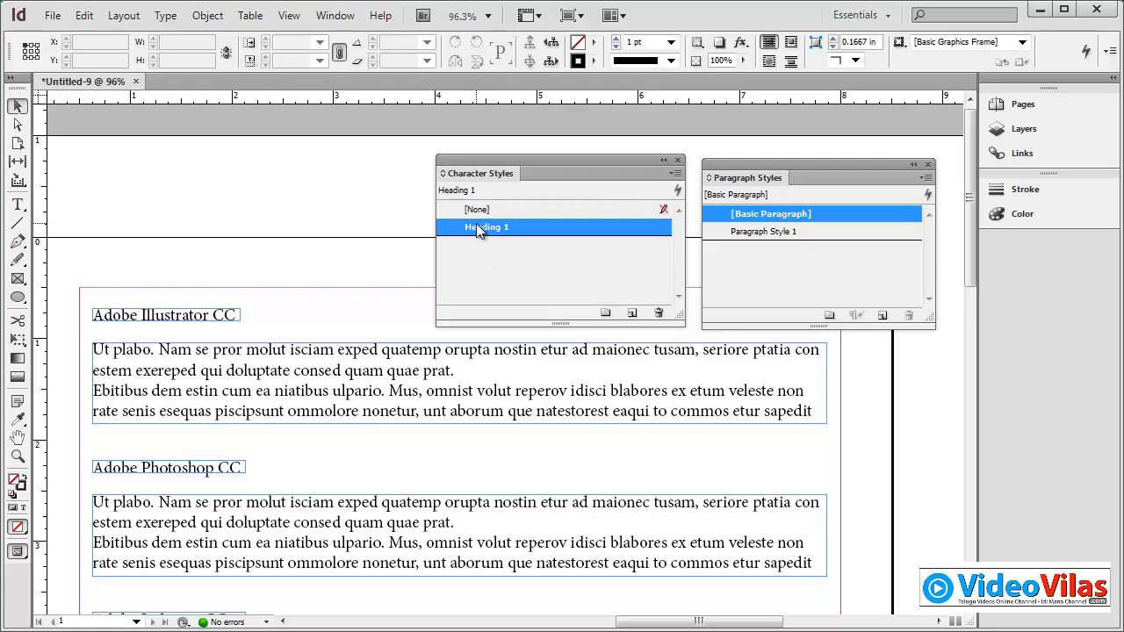
double_click(476, 227)
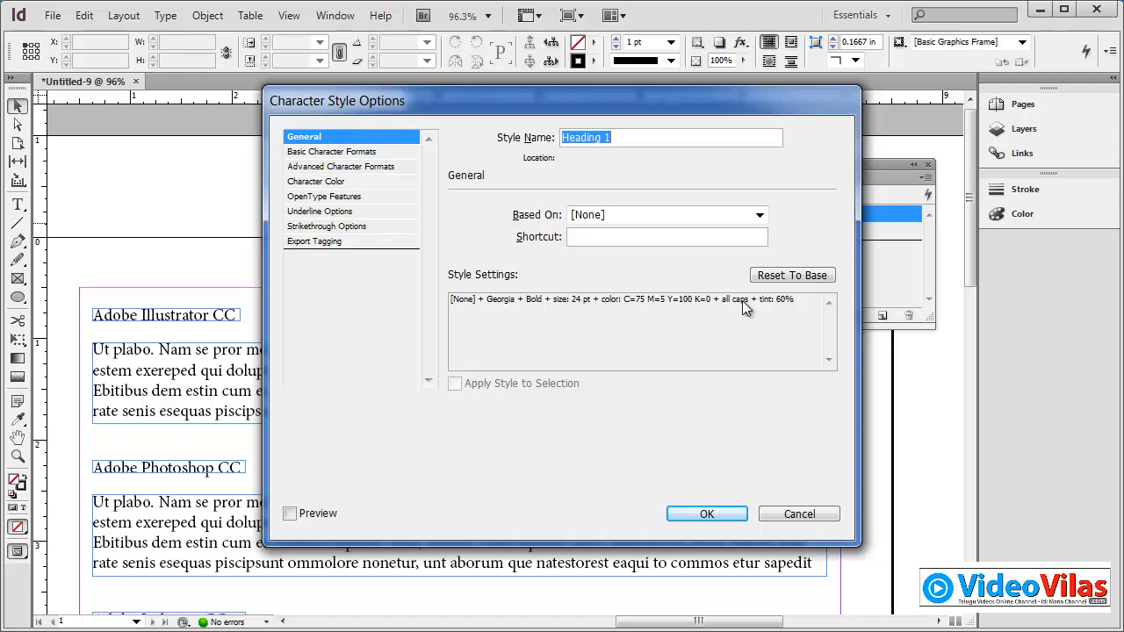
click(788, 513)
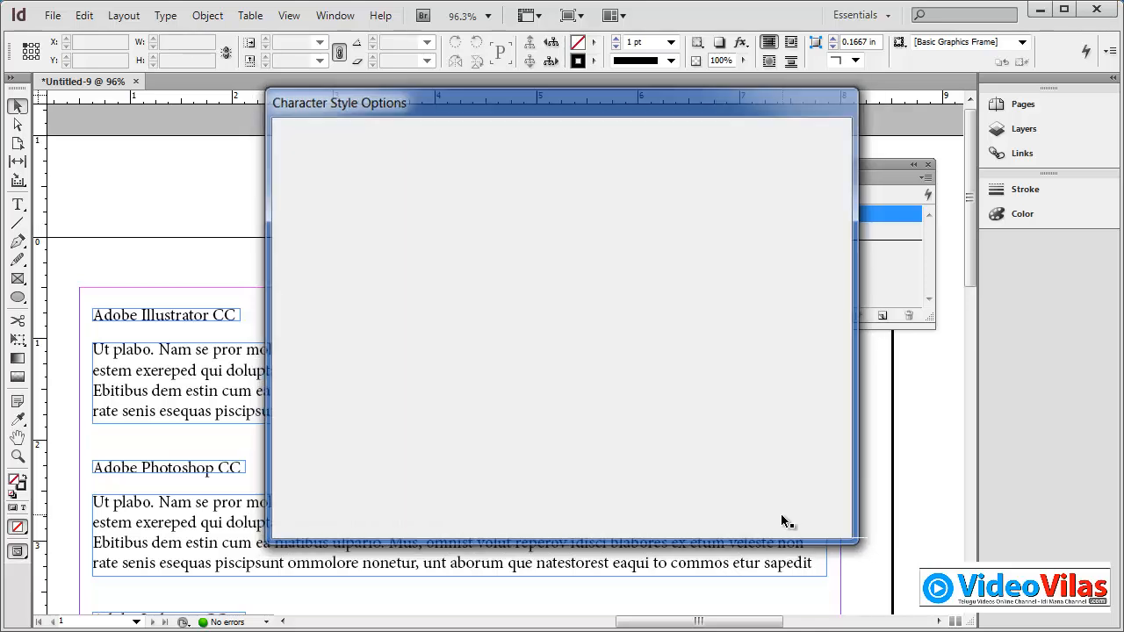
- Rename Paragraph Style 1 as "Body text" and set its font family to Georgia
double_click(760, 234)
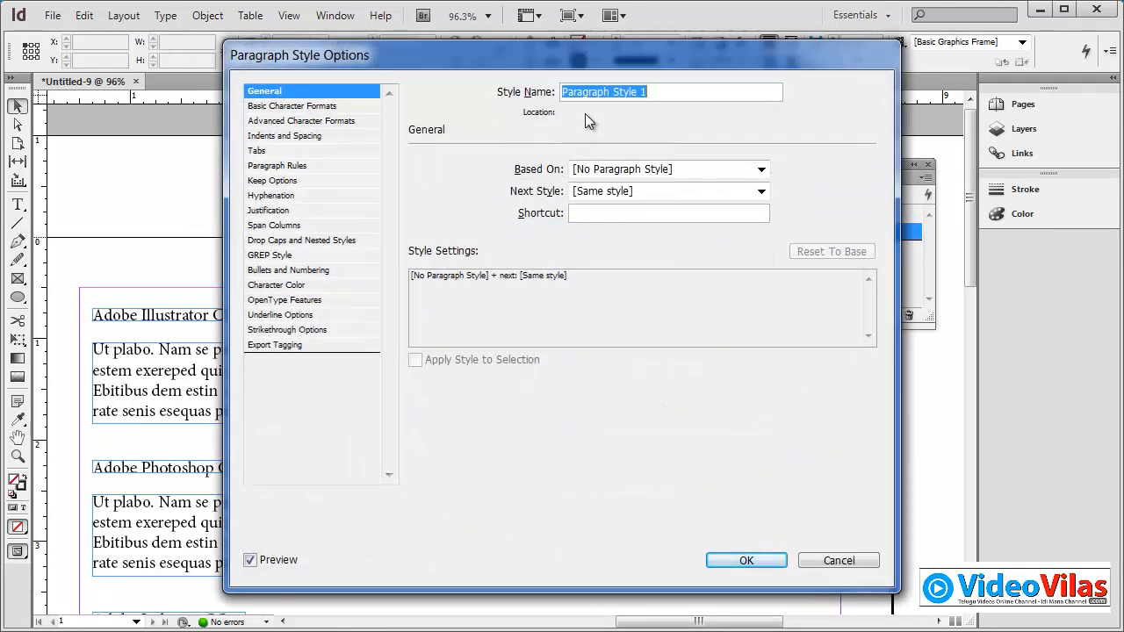
text(Body text)
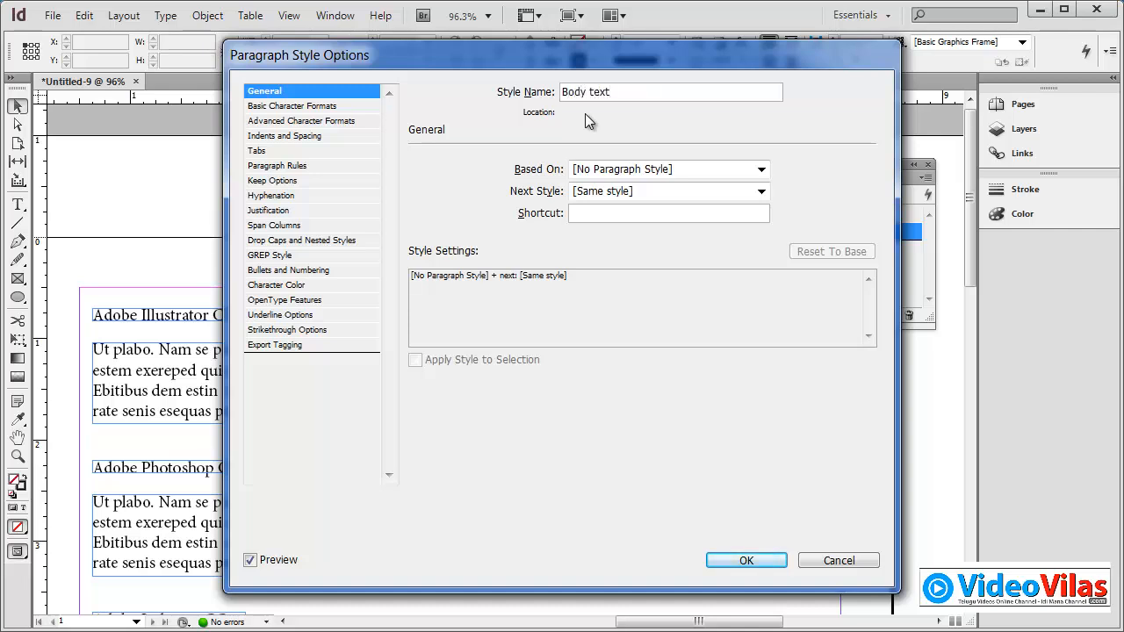
click(357, 105)
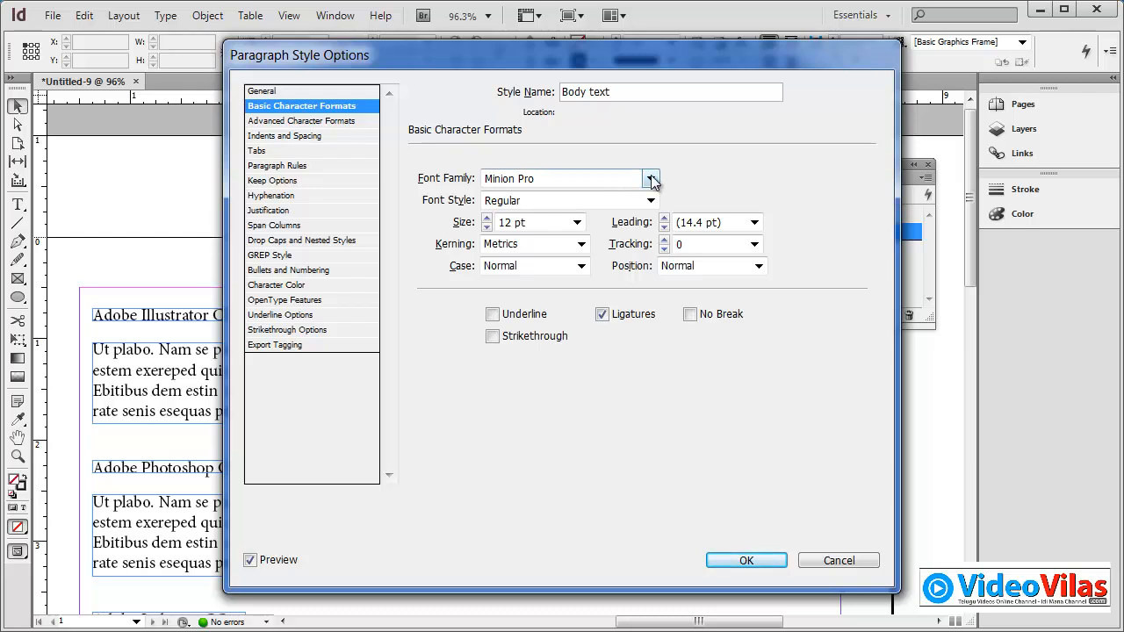
click(651, 180)
scroll(594, 263, down, 10)
click(516, 132)
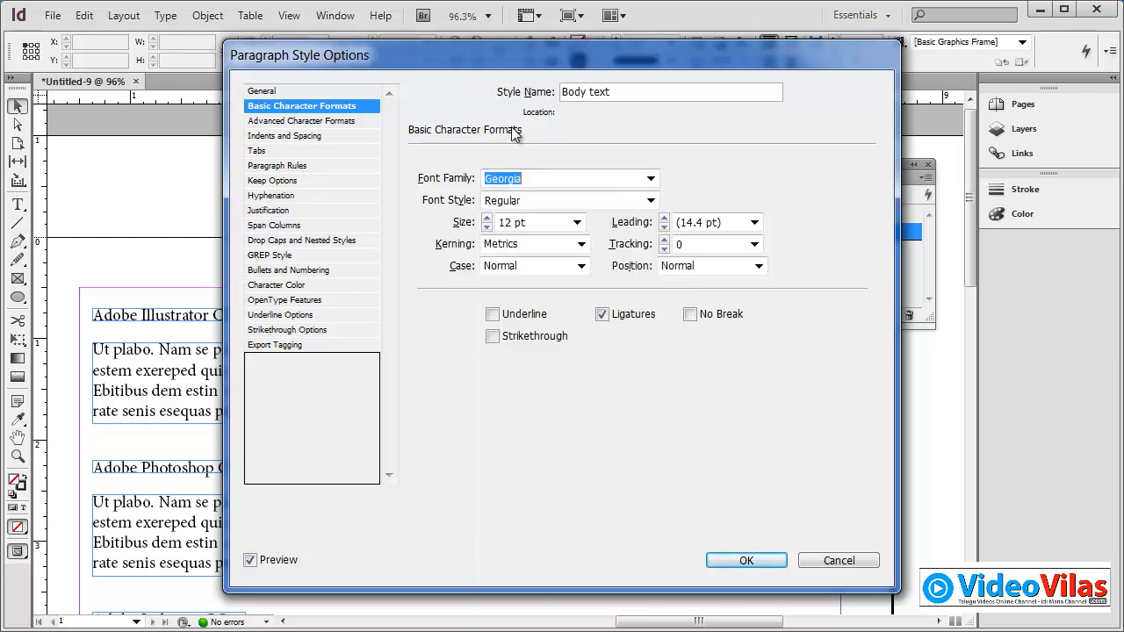
- Set the Body text paragraph style's font style to Italic and its size to 14 pt
click(652, 199)
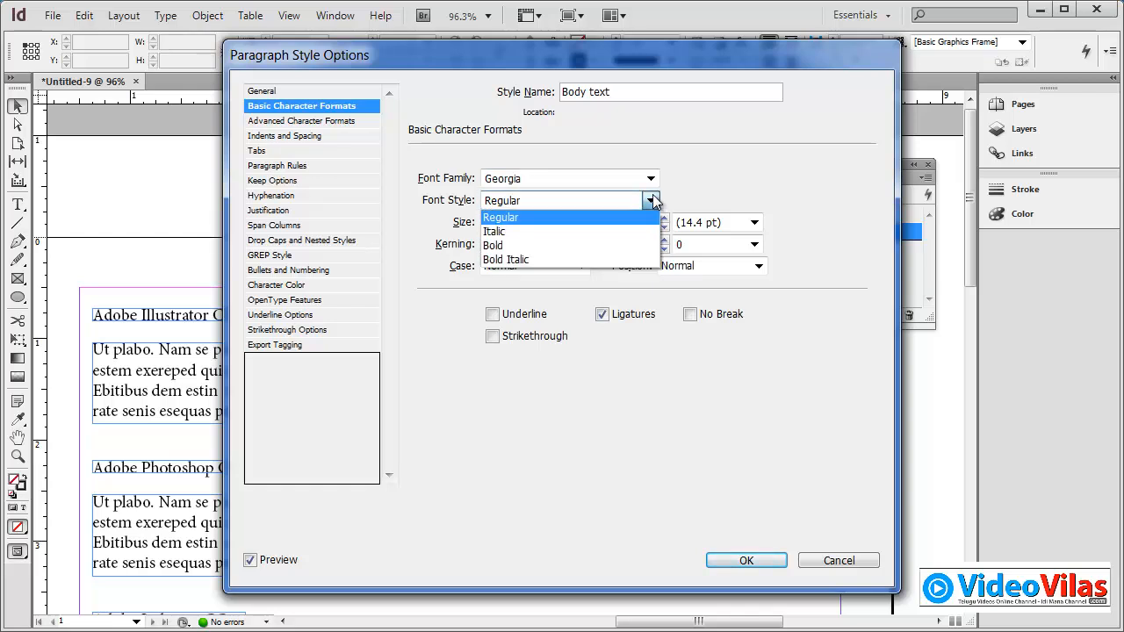
click(522, 233)
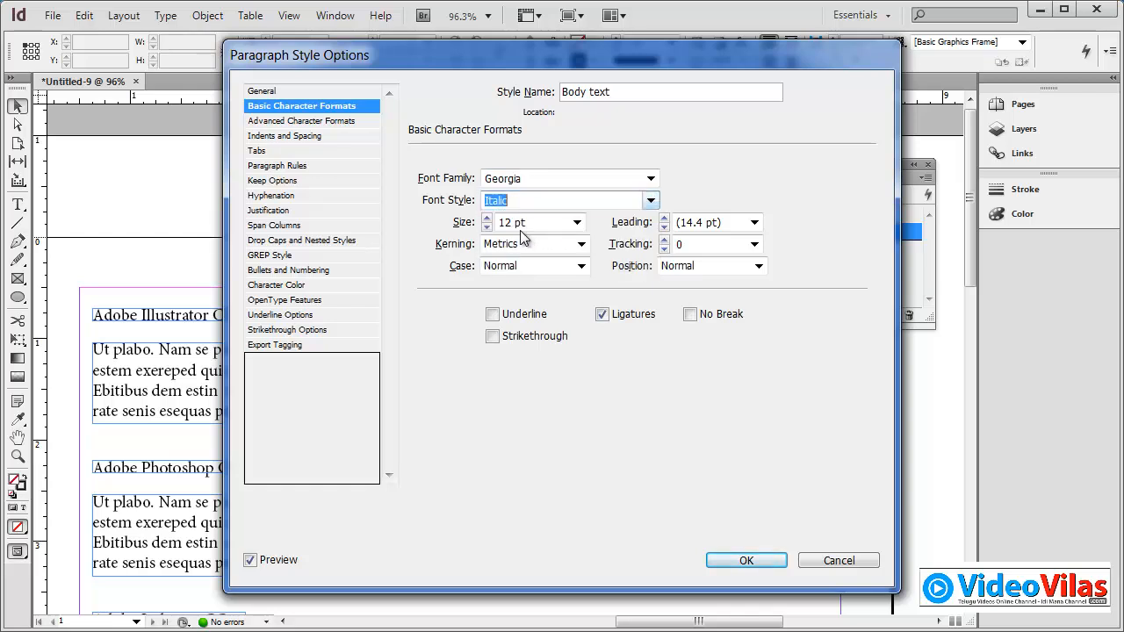
click(577, 225)
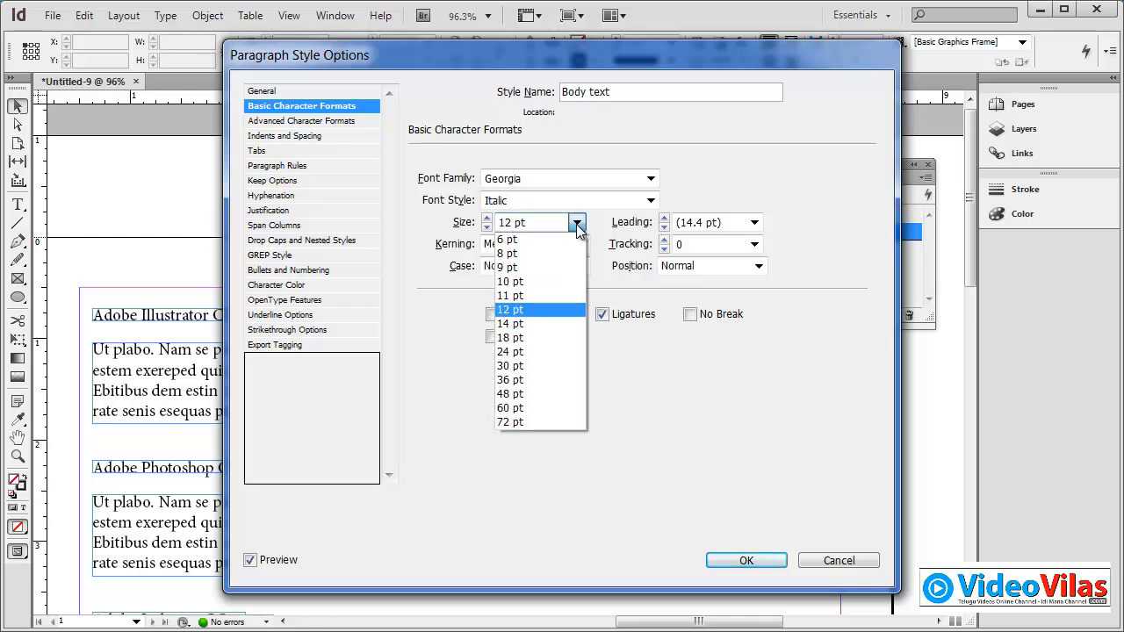
click(524, 327)
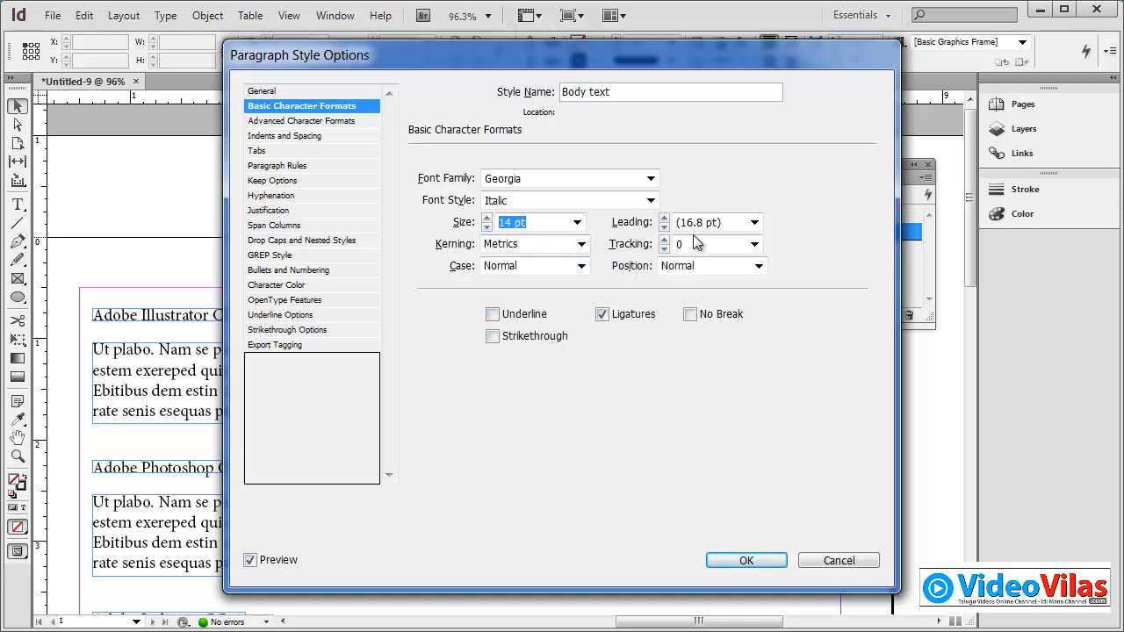
click(754, 224)
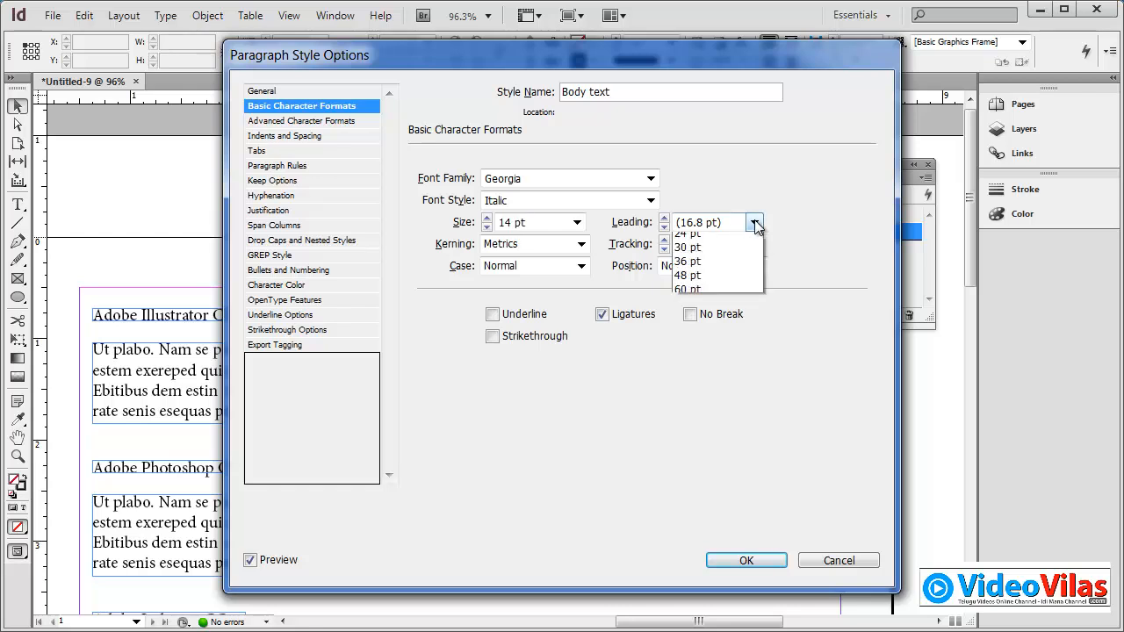
click(697, 241)
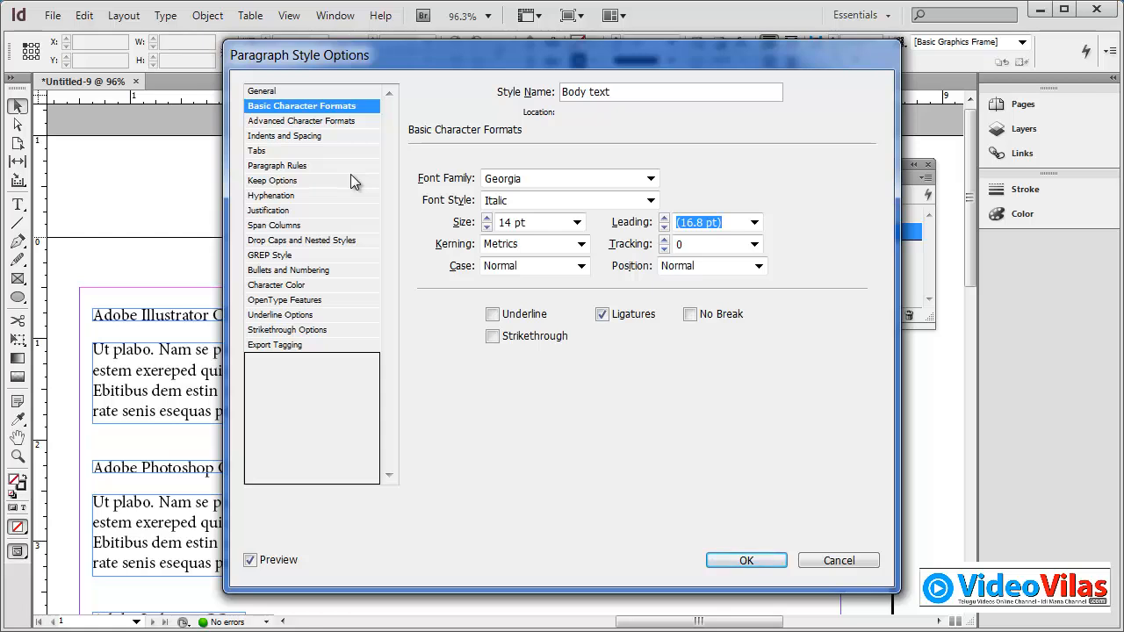
- Set the Body text style's left indent to 0.3 in, save the style and review its settings summary
click(309, 135)
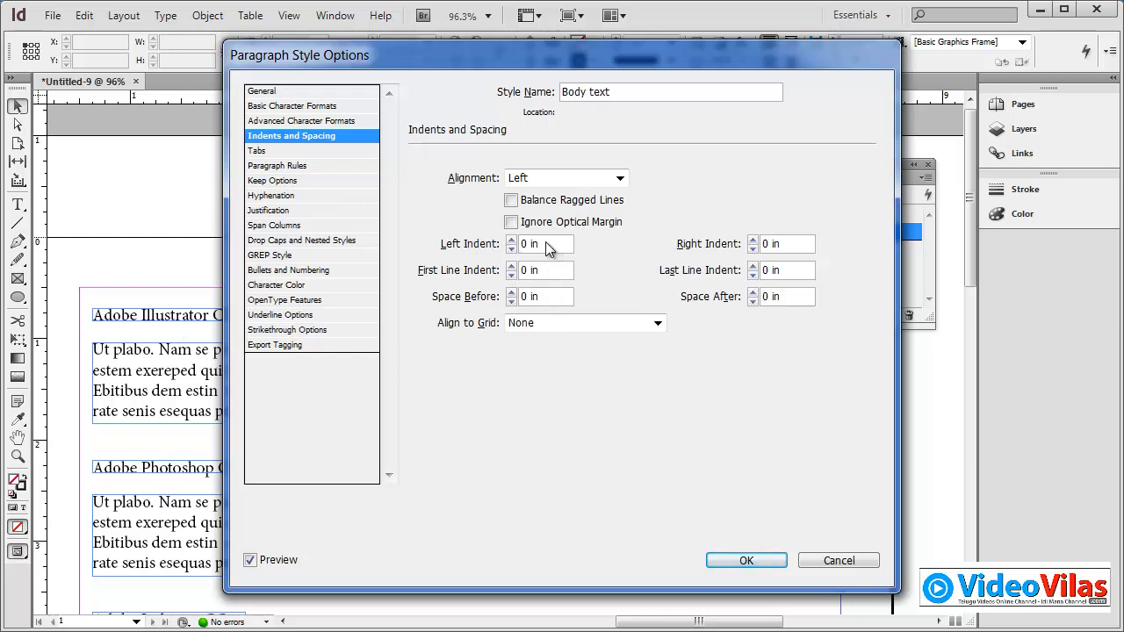
click(547, 246)
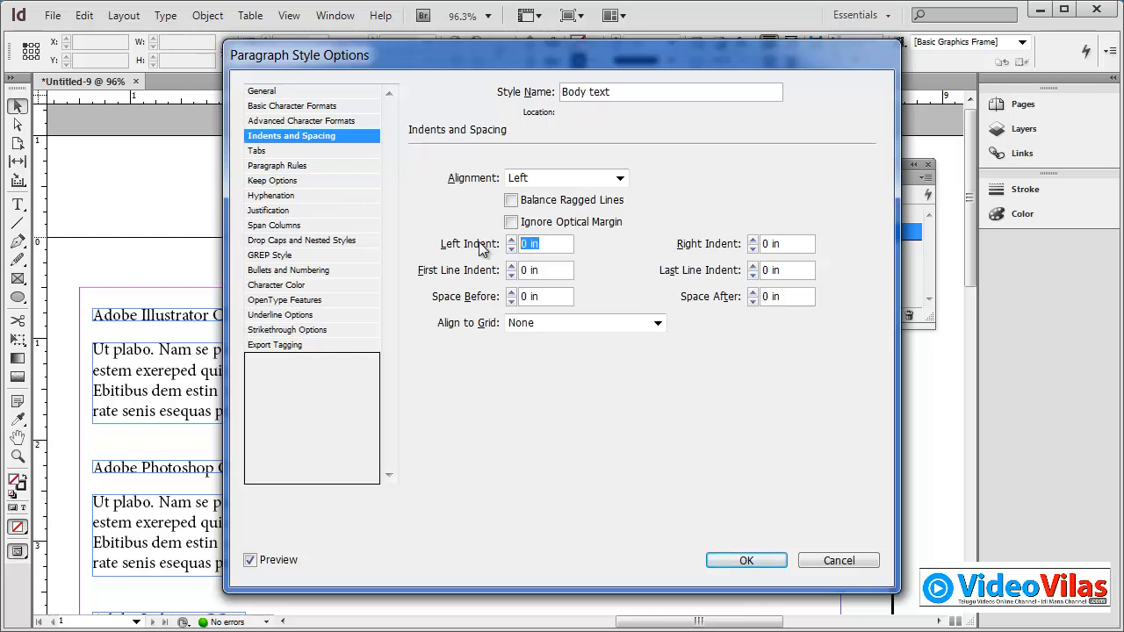
text(.3)
click(545, 271)
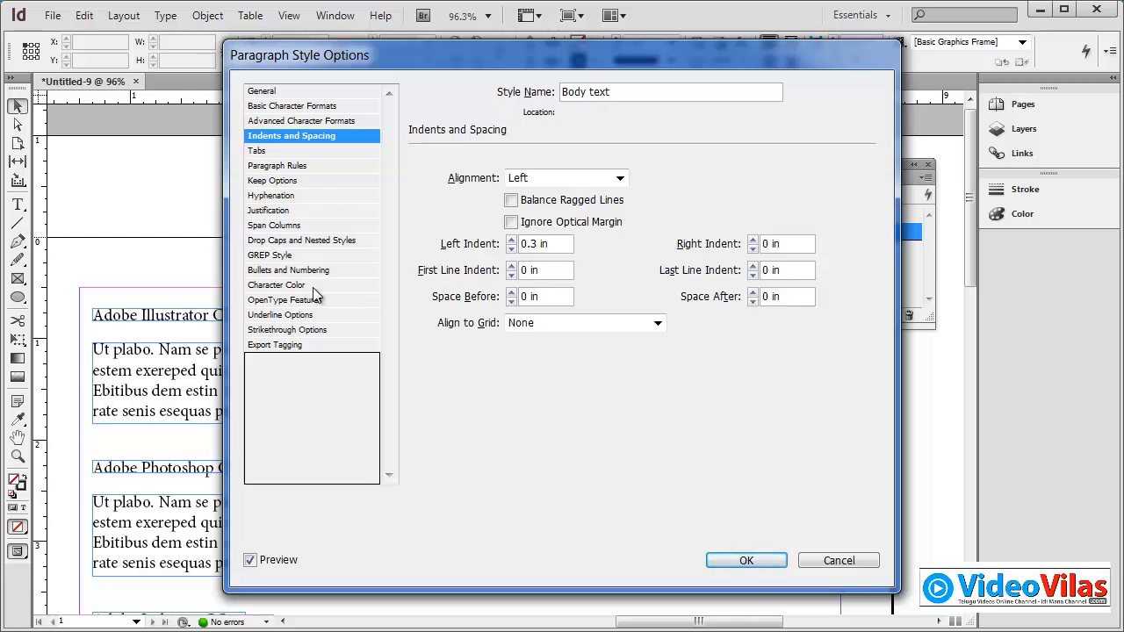
click(745, 562)
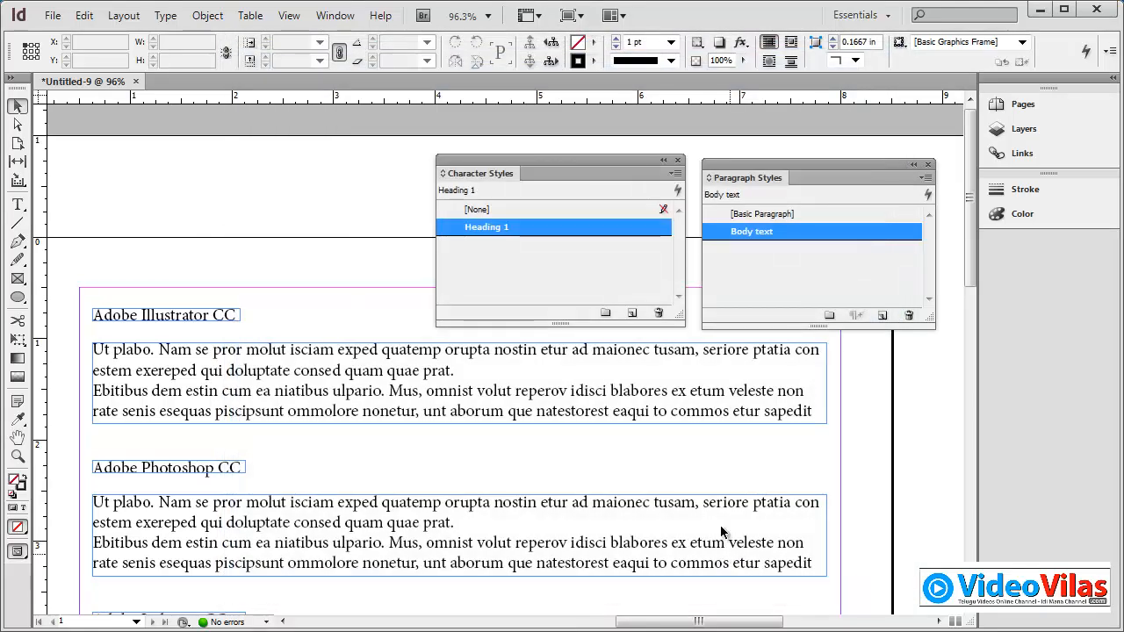
double_click(746, 232)
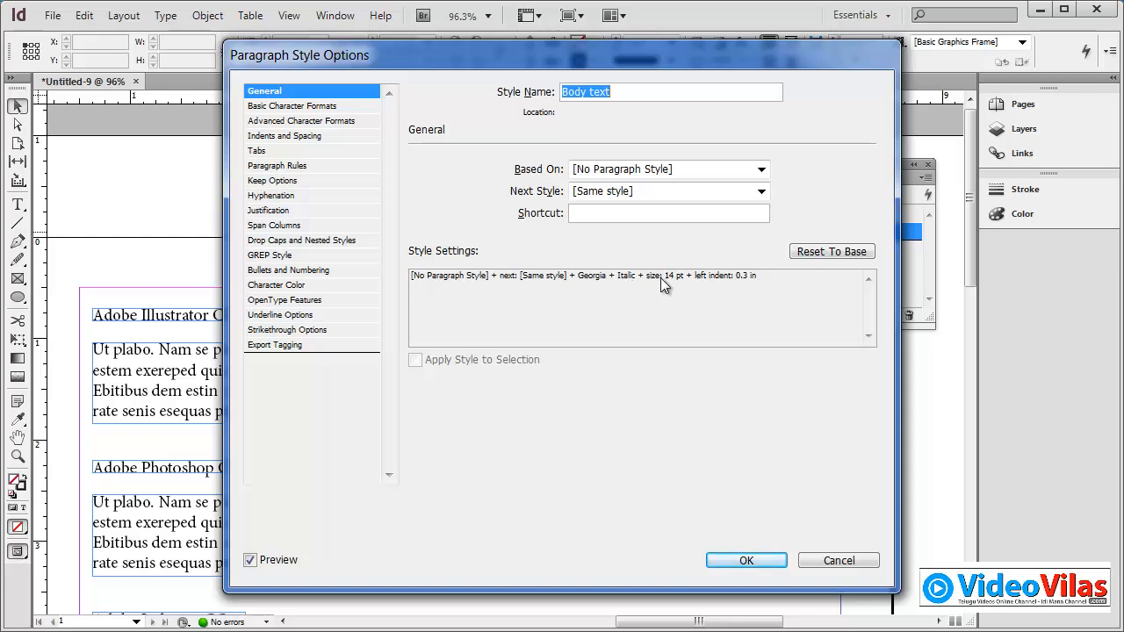
click(838, 560)
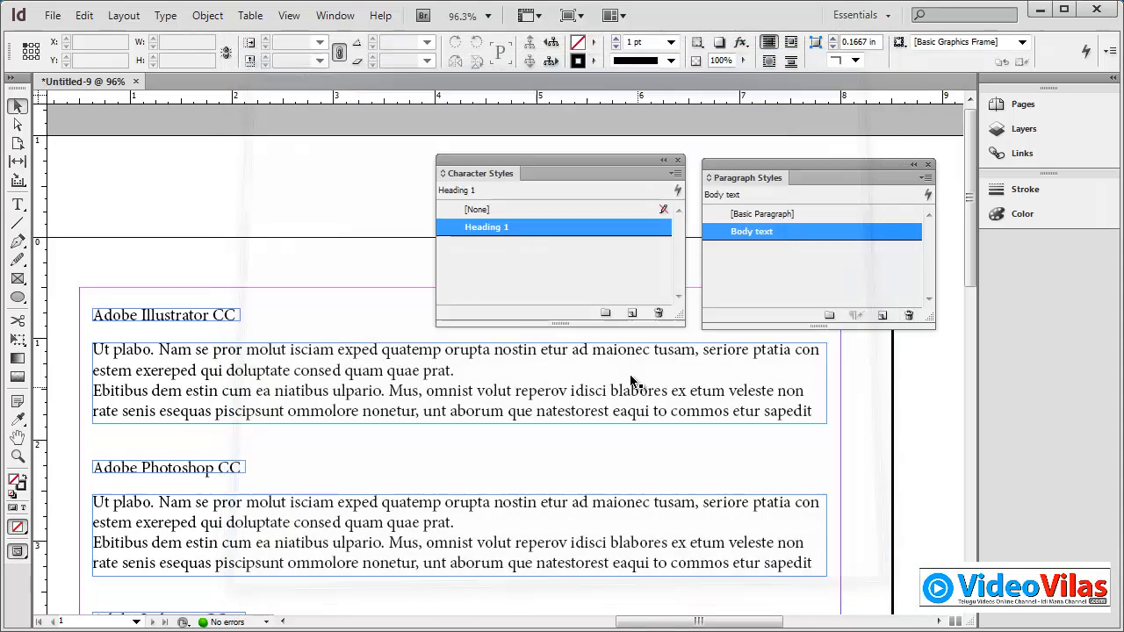
- Apply the Heading 1 character style to the Adobe Illustrator CC, Photoshop CC, Indesign CC and Acrobat XI heading frames
click(209, 318)
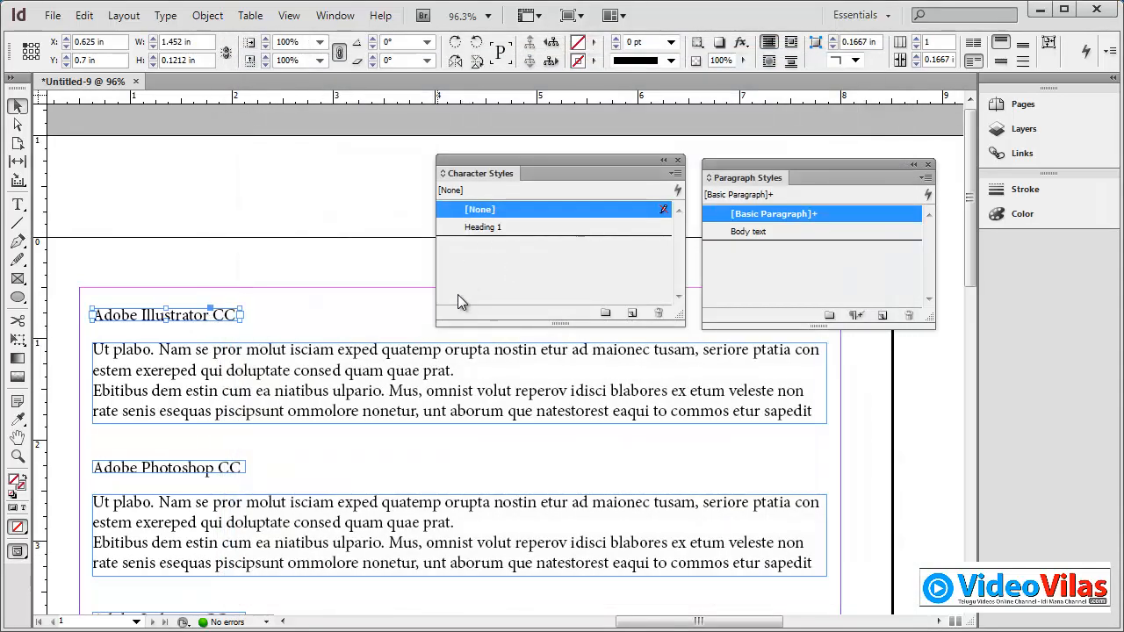
click(496, 227)
click(229, 470)
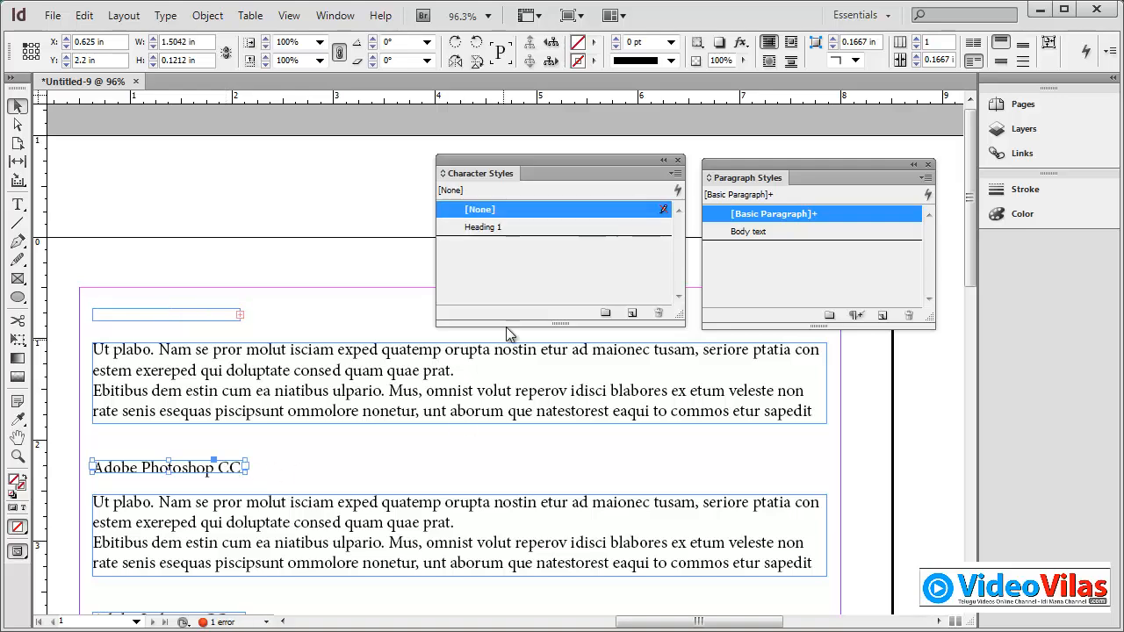
click(494, 227)
scroll(252, 386, down, 3)
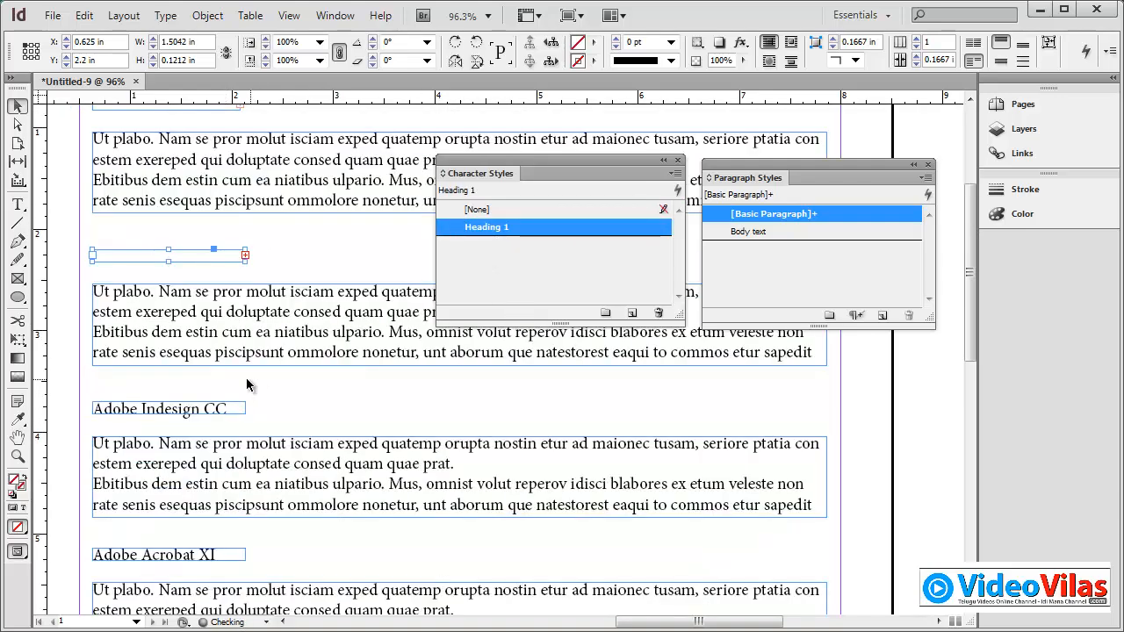
click(236, 411)
click(500, 227)
scroll(200, 393, down, 2)
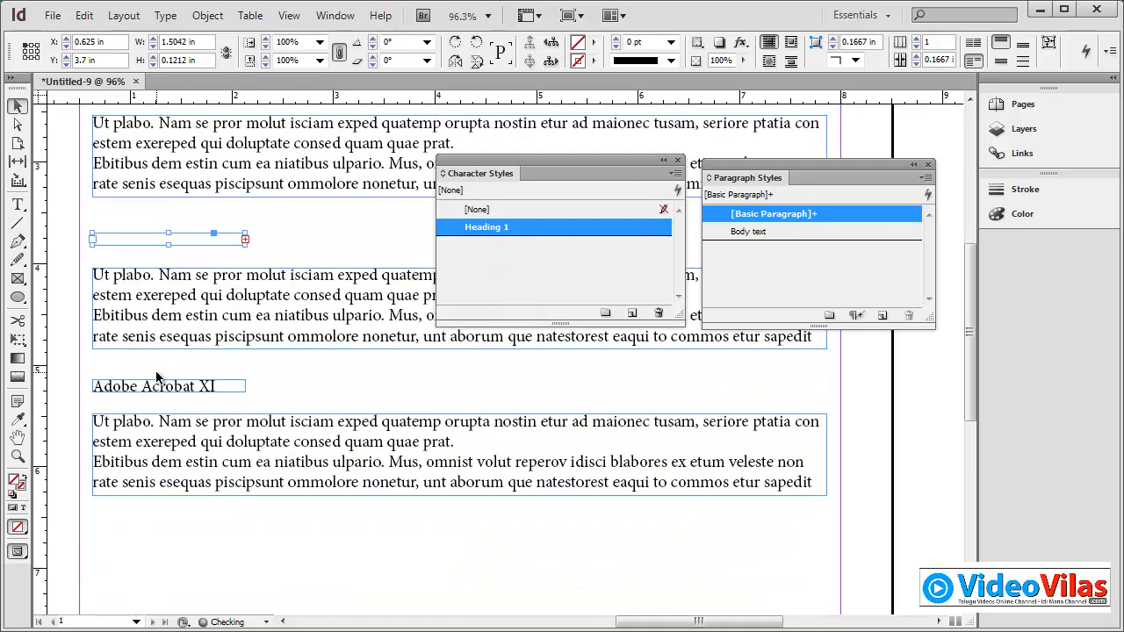
click(200, 392)
click(484, 228)
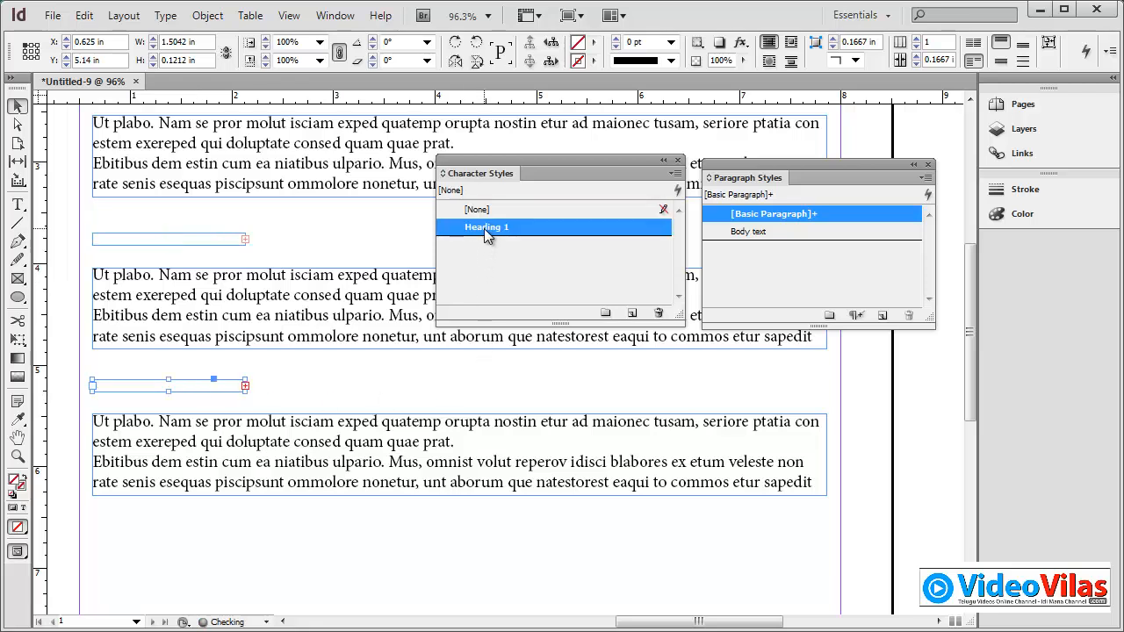
- Apply the Body text paragraph style to all four placeholder text frames below the headings
click(343, 452)
click(748, 231)
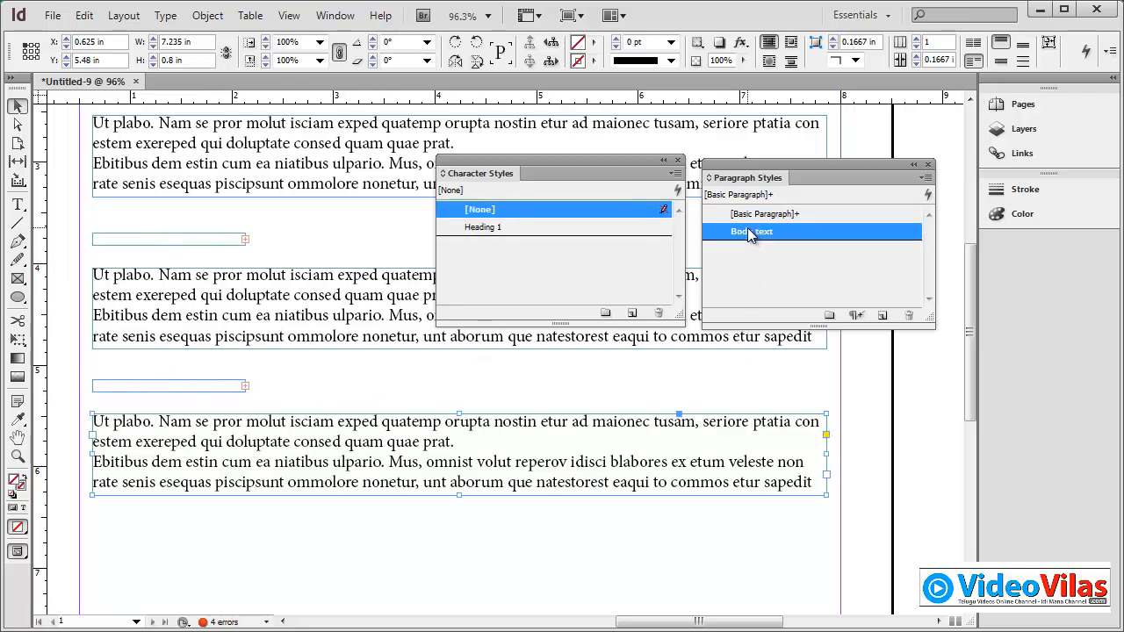
click(337, 313)
click(755, 237)
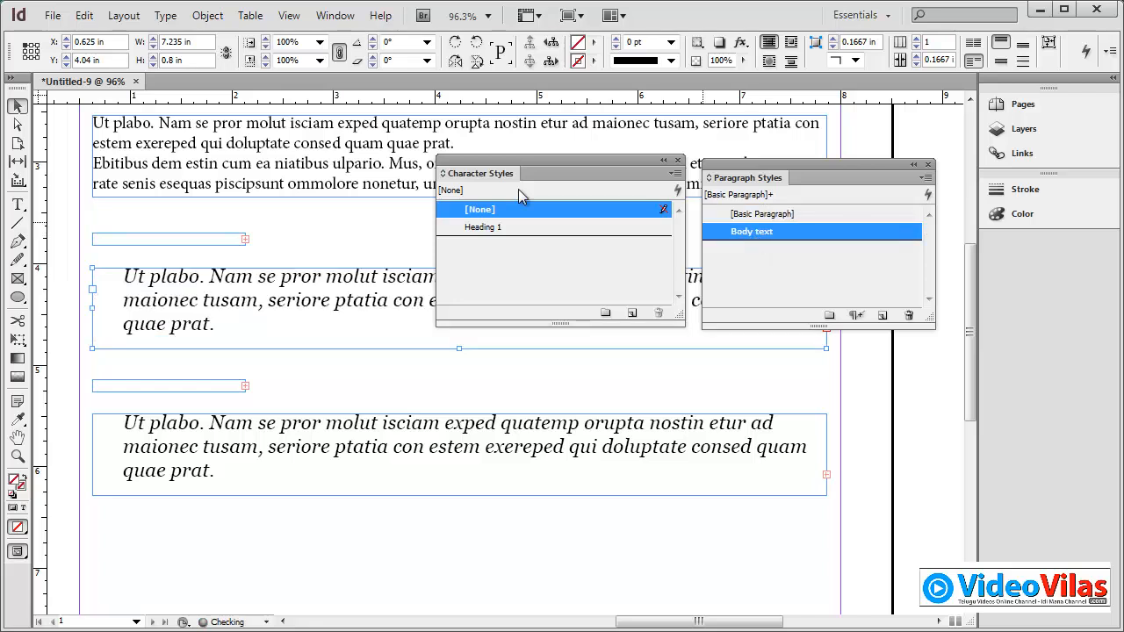
click(356, 151)
click(737, 234)
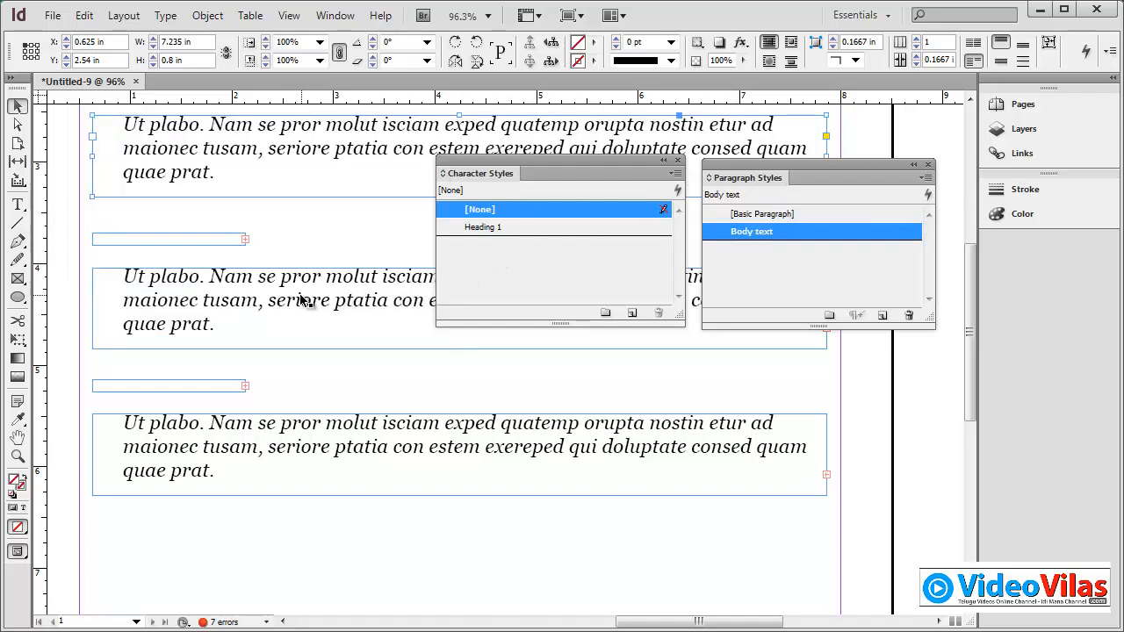
scroll(298, 303, up, 5)
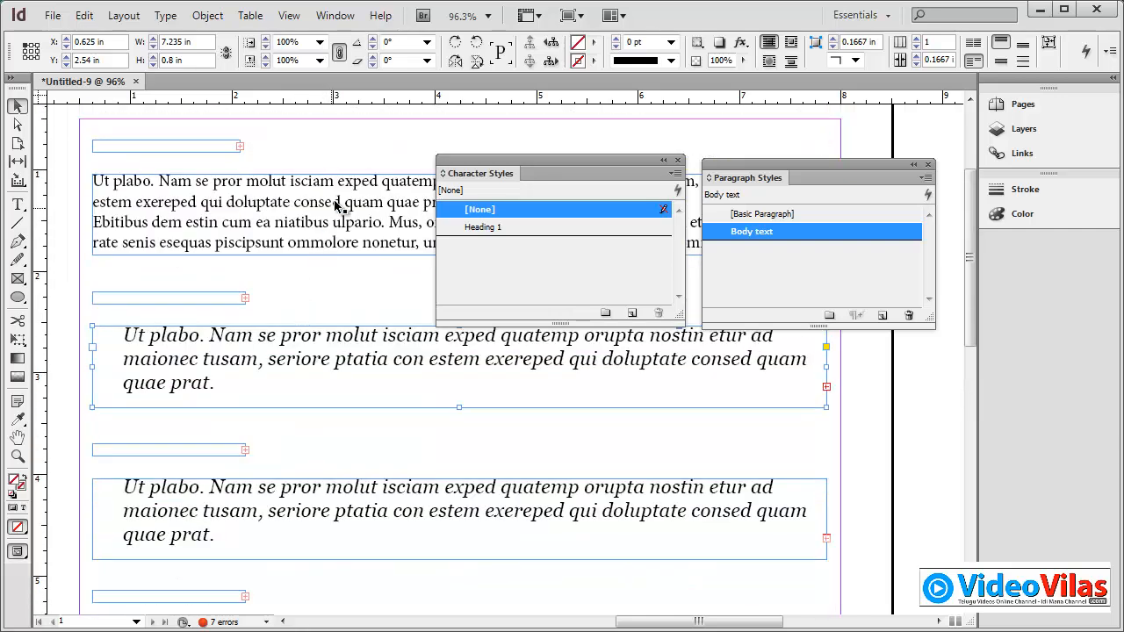
click(343, 211)
click(749, 231)
- Enlarge the Adobe Illustrator CC heading frame to about 6.14 in wide and 0.34 in high, moving both style panels clear of the text
scroll(175, 313, up, 3)
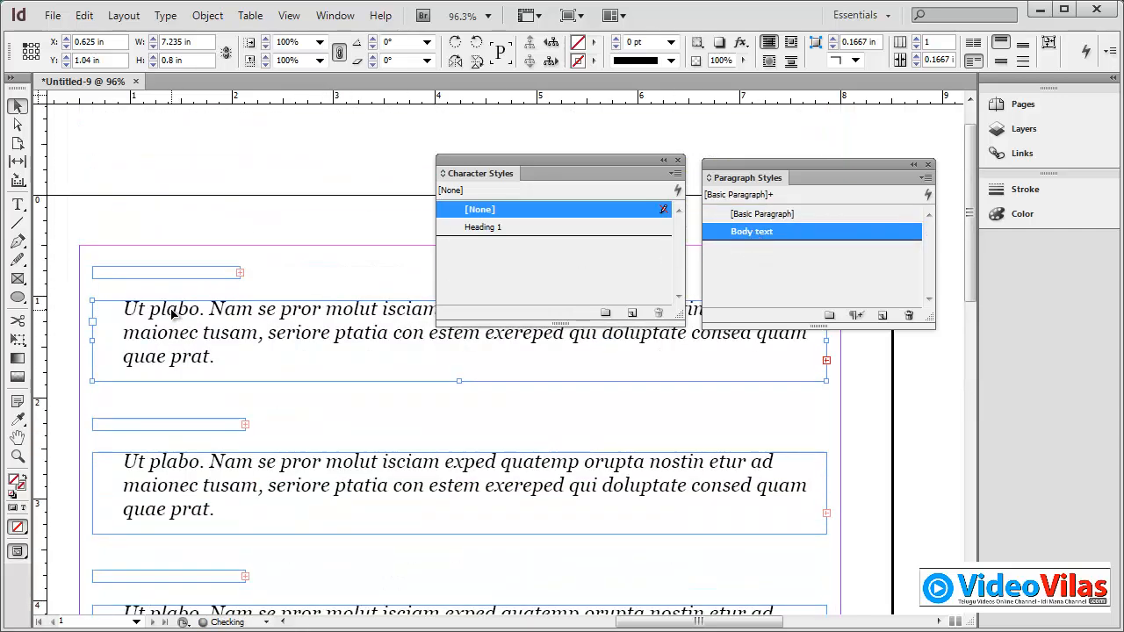
click(241, 273)
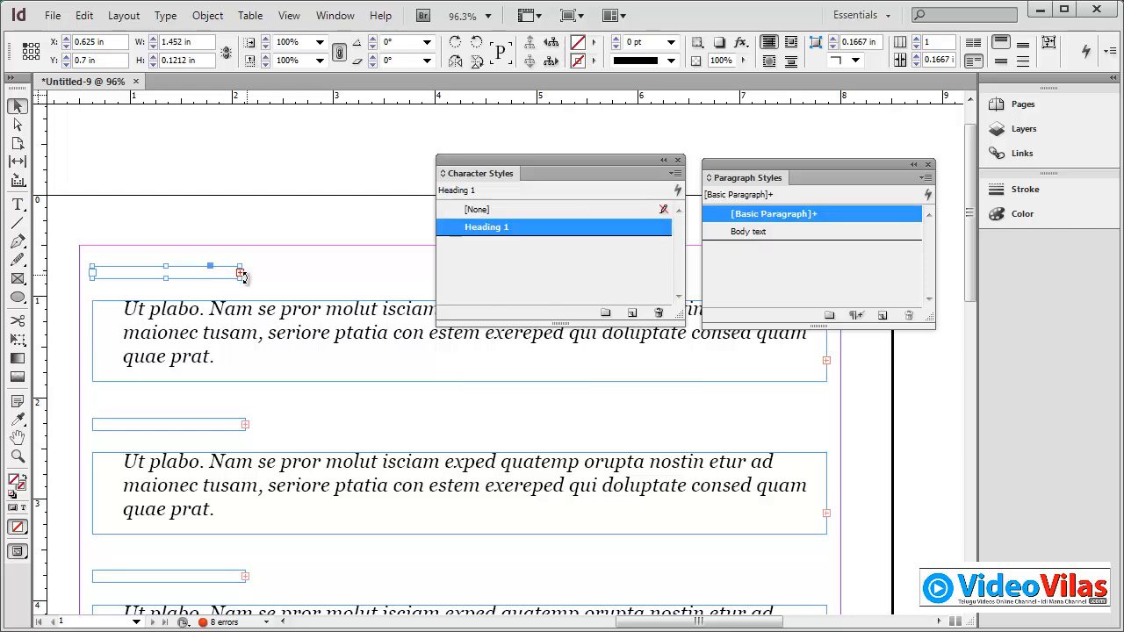
drag(242, 273, 415, 288)
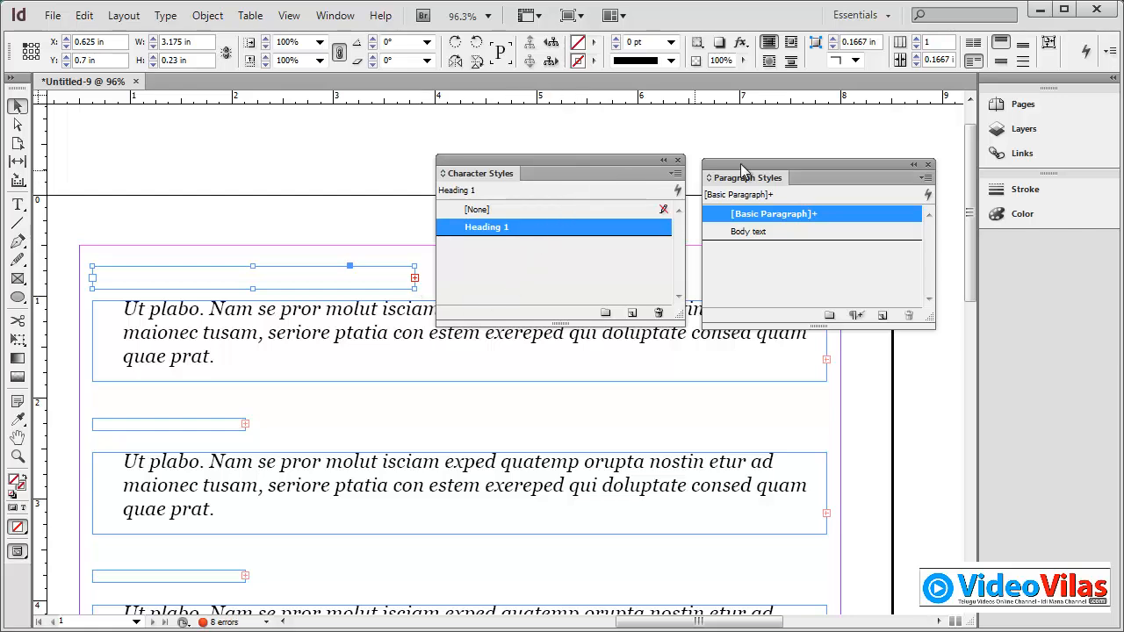
drag(736, 167, 868, 372)
drag(605, 165, 715, 165)
drag(856, 165, 935, 215)
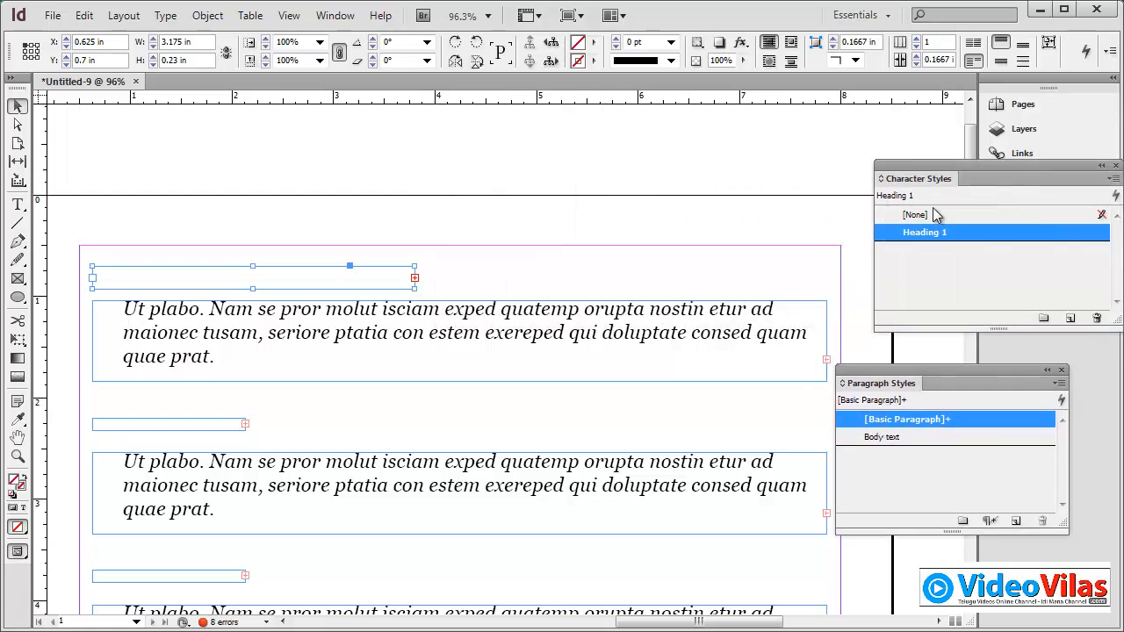
drag(413, 286, 714, 298)
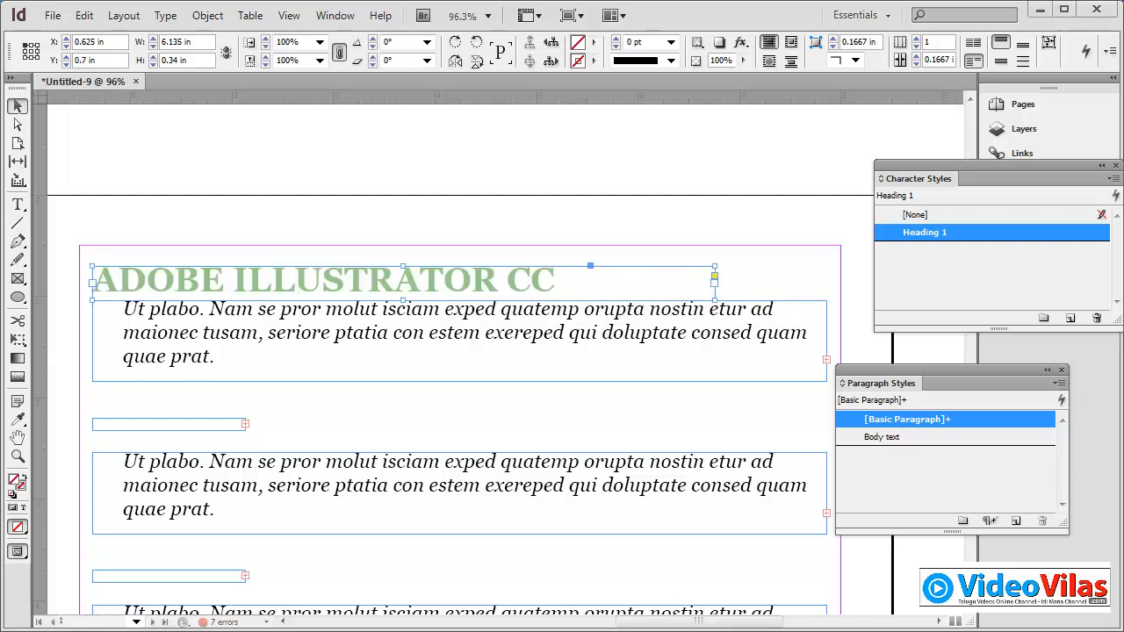
- Enlarge the Adobe Photoshop CC heading frame to about 5.08 in wide and 0.26 in high, and deselect it
click(234, 428)
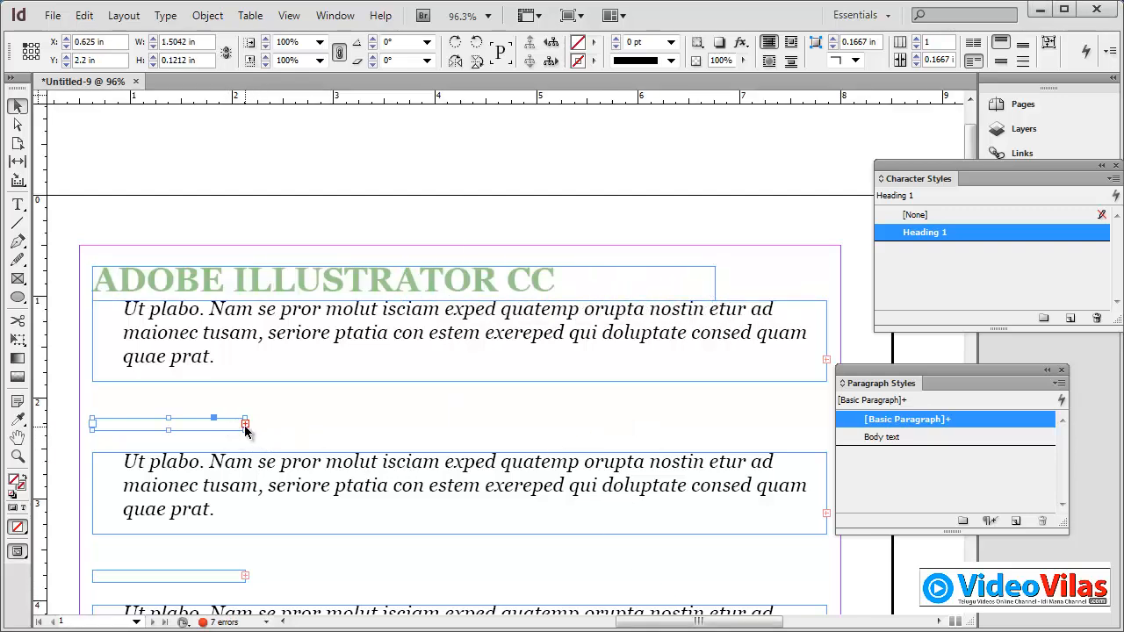
drag(245, 429, 606, 444)
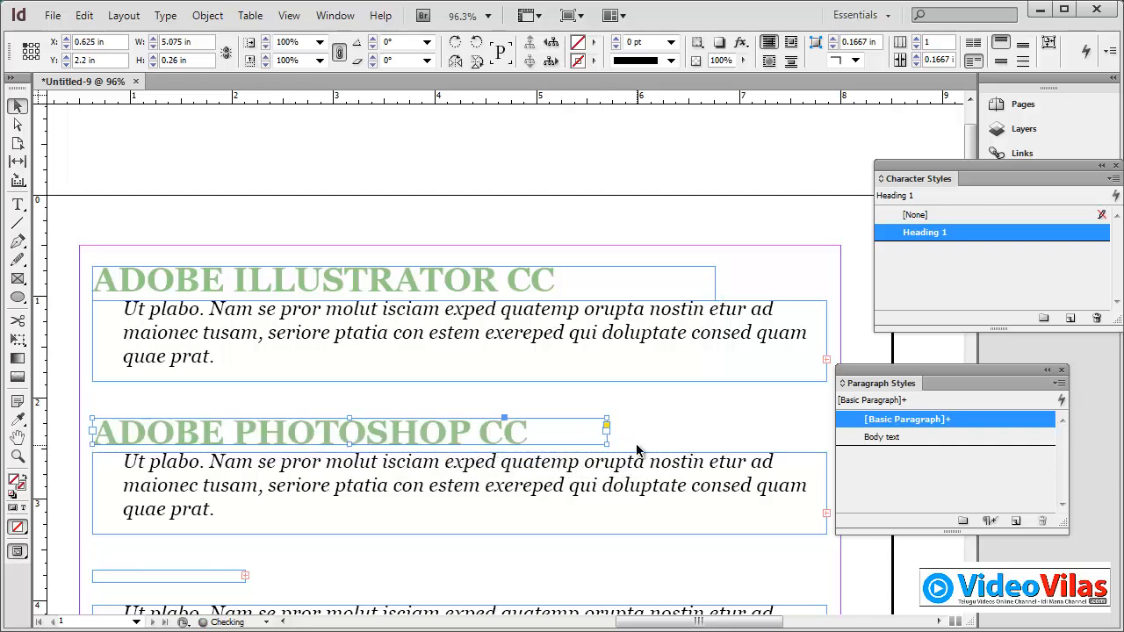
click(620, 395)
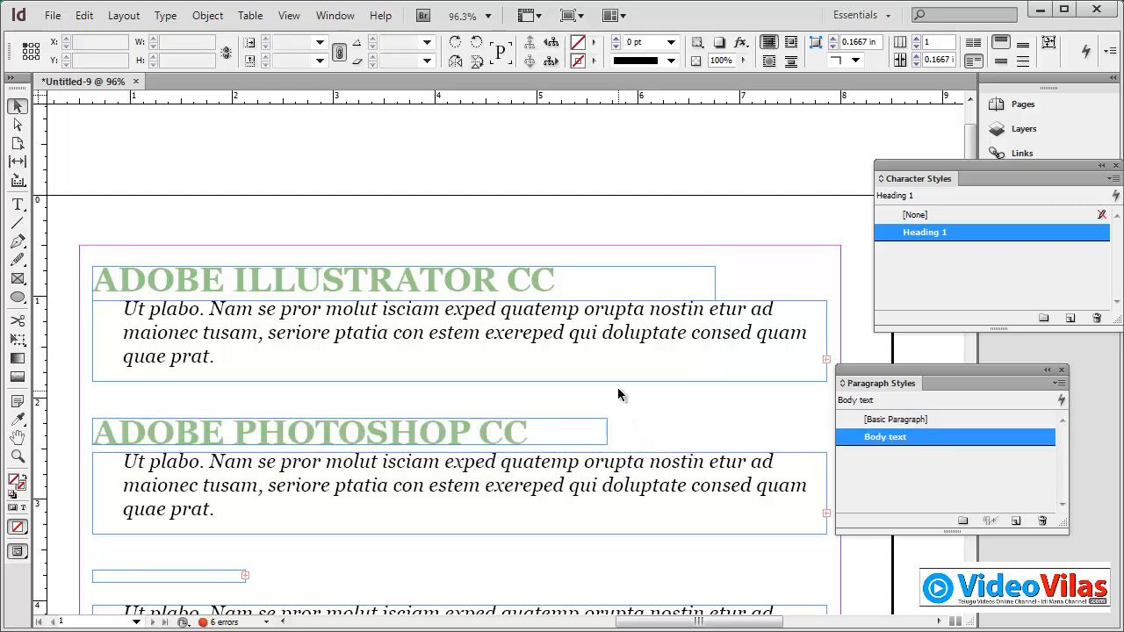
- Enlarge the Adobe Indesign CC heading frame to about 4.93 × 0.34 in and the Acrobat XI one to about 4.69 × 0.42 in
scroll(407, 484, down, 3)
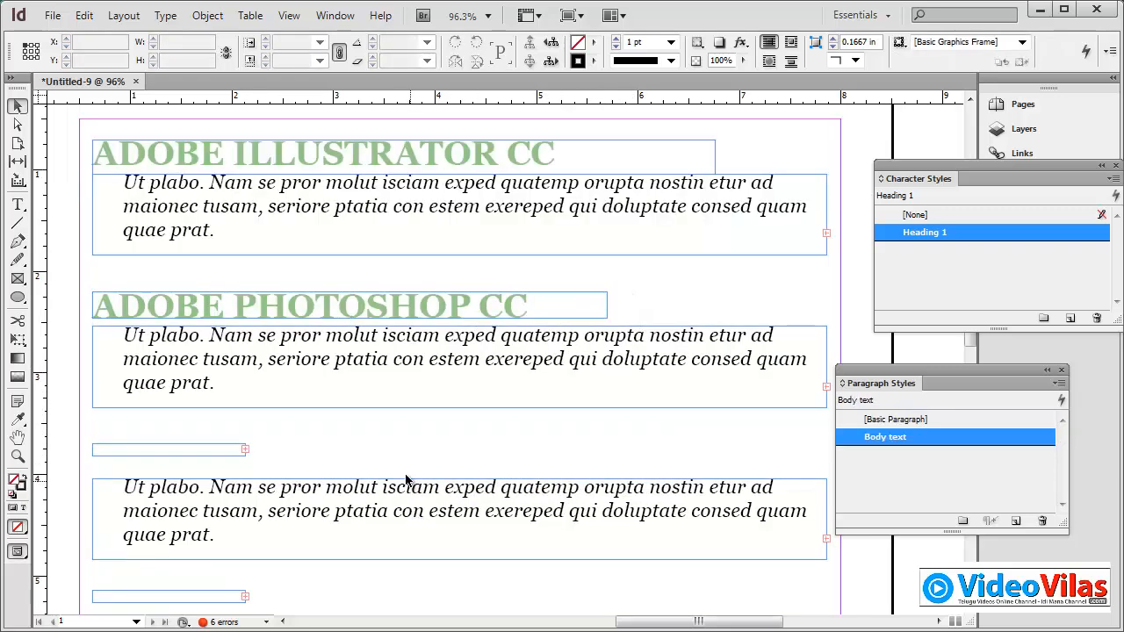
click(230, 449)
drag(246, 444, 594, 424)
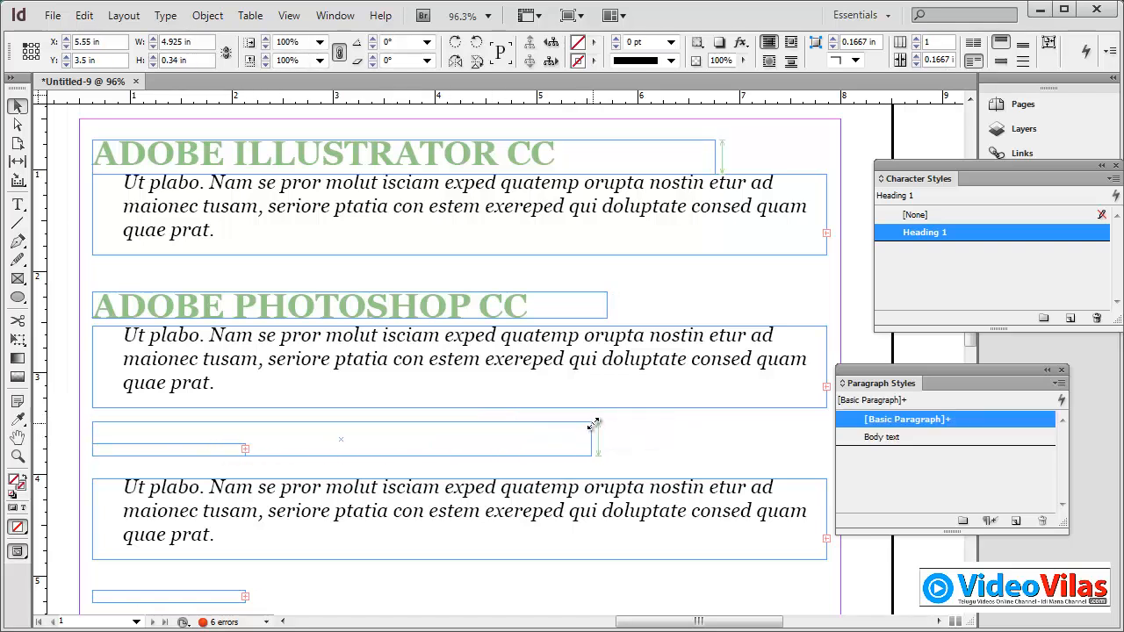
click(226, 597)
scroll(342, 482, down, 3)
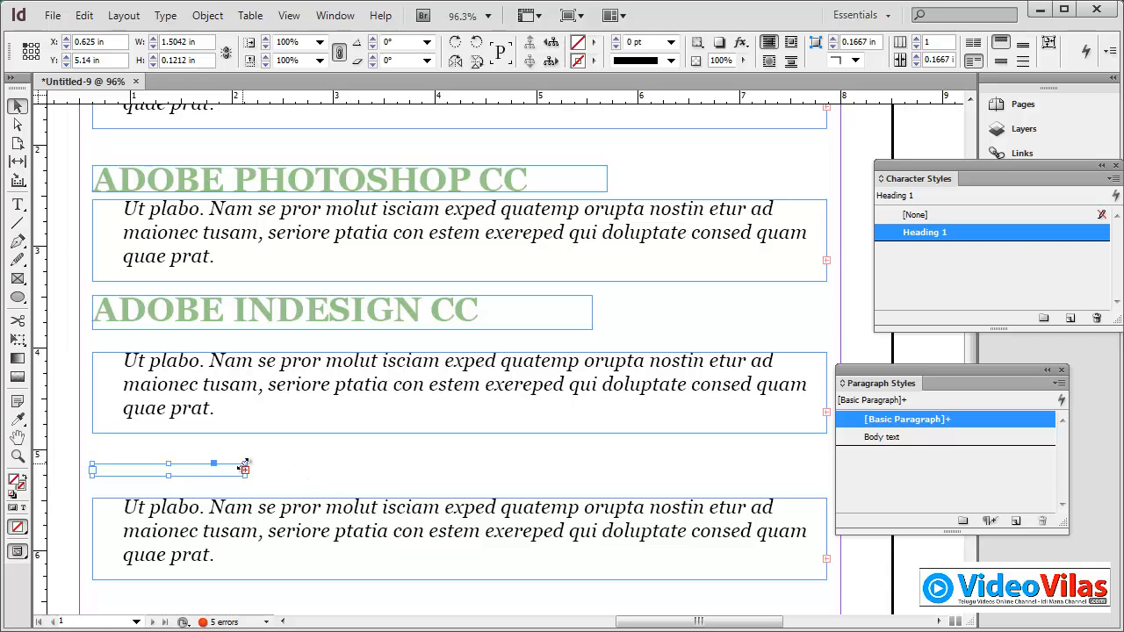
drag(245, 466, 567, 432)
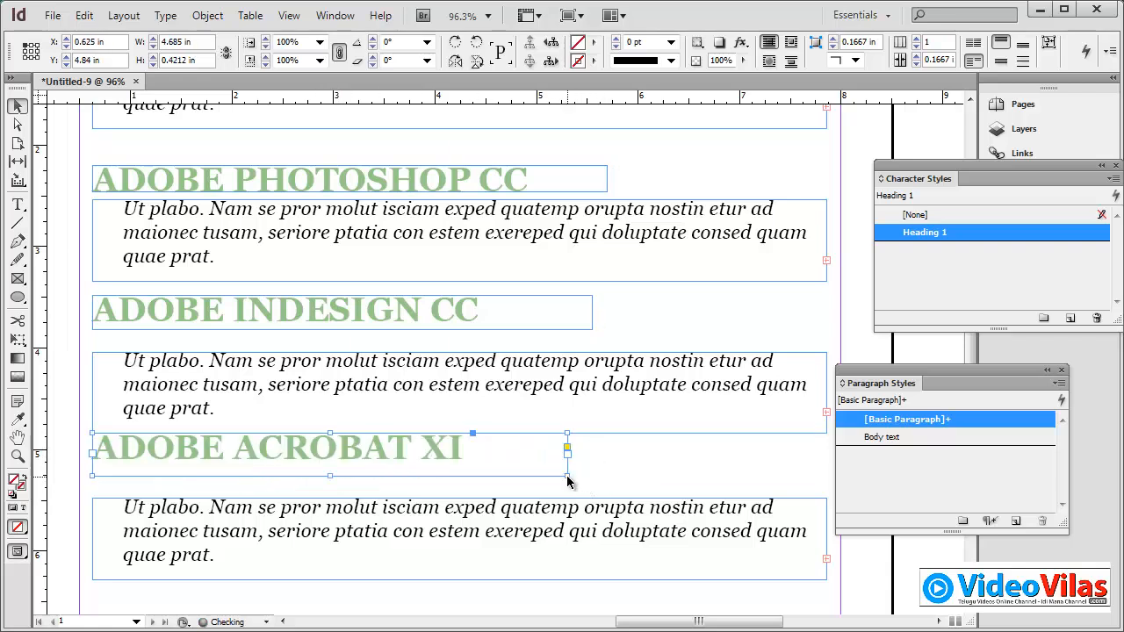
- Fit the Adobe Acrobat XI, Indesign CC and Photoshop CC heading frames tightly to their text
double_click(568, 477)
click(592, 321)
double_click(593, 329)
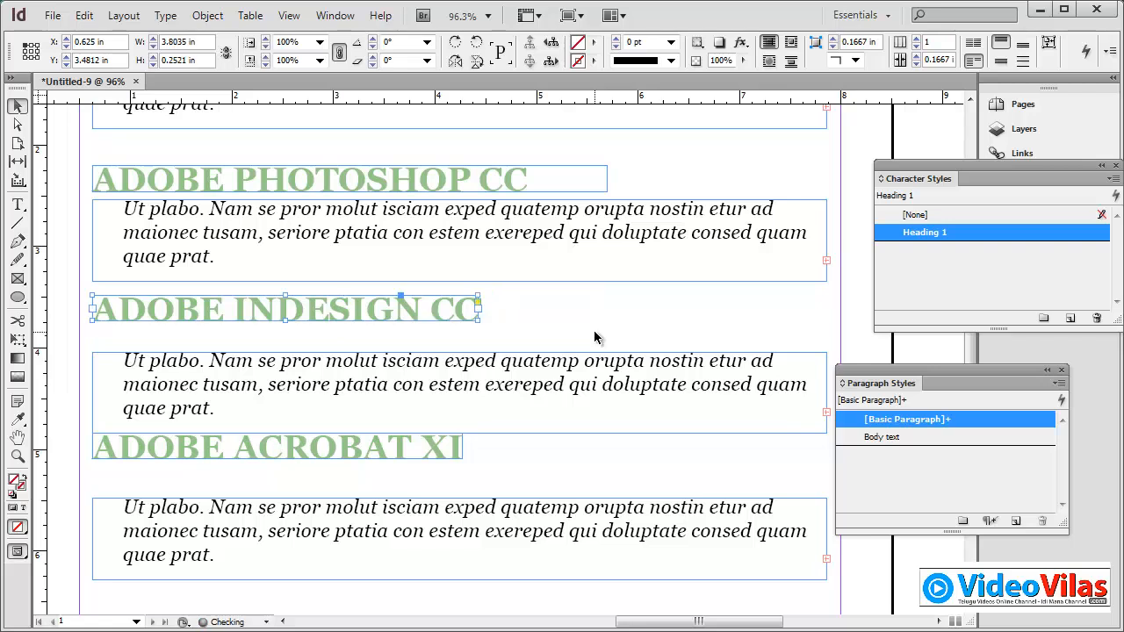
click(605, 188)
double_click(607, 192)
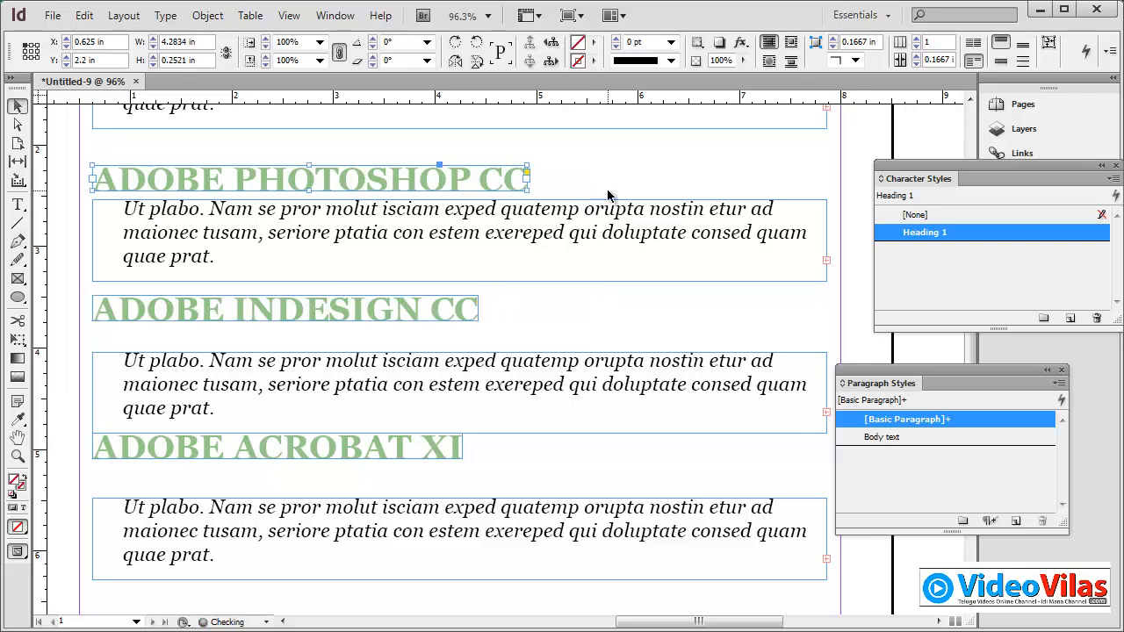
- Try to fit the Adobe Illustrator CC heading frame and the body frame below it to their text, undoing the body frame's resize
scroll(576, 396, up, 3)
click(570, 169)
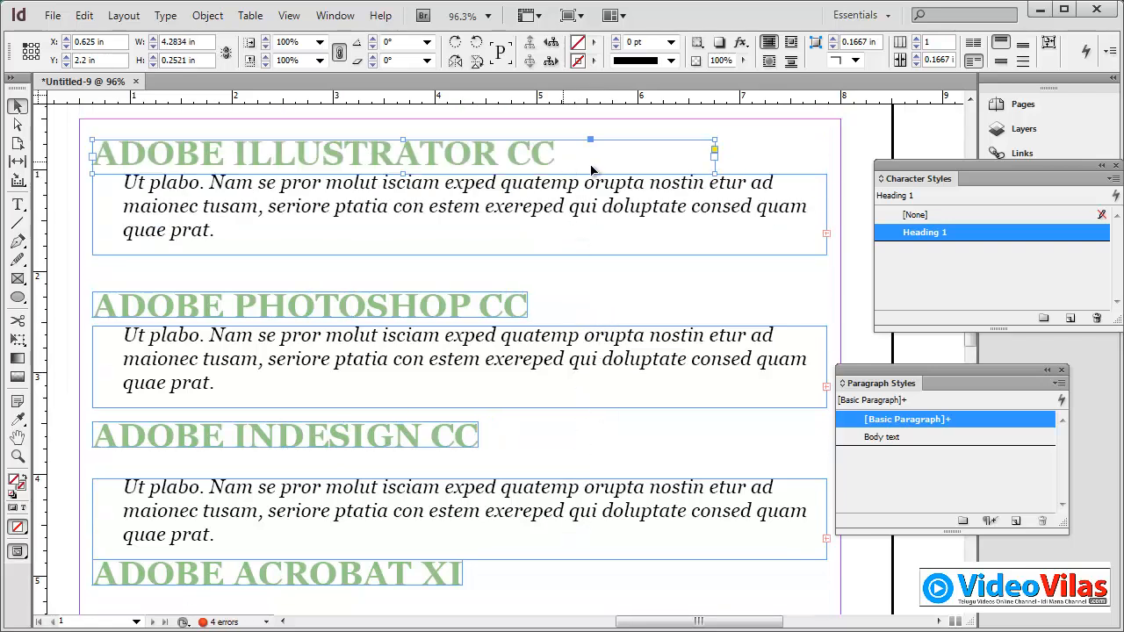
double_click(713, 151)
click(661, 210)
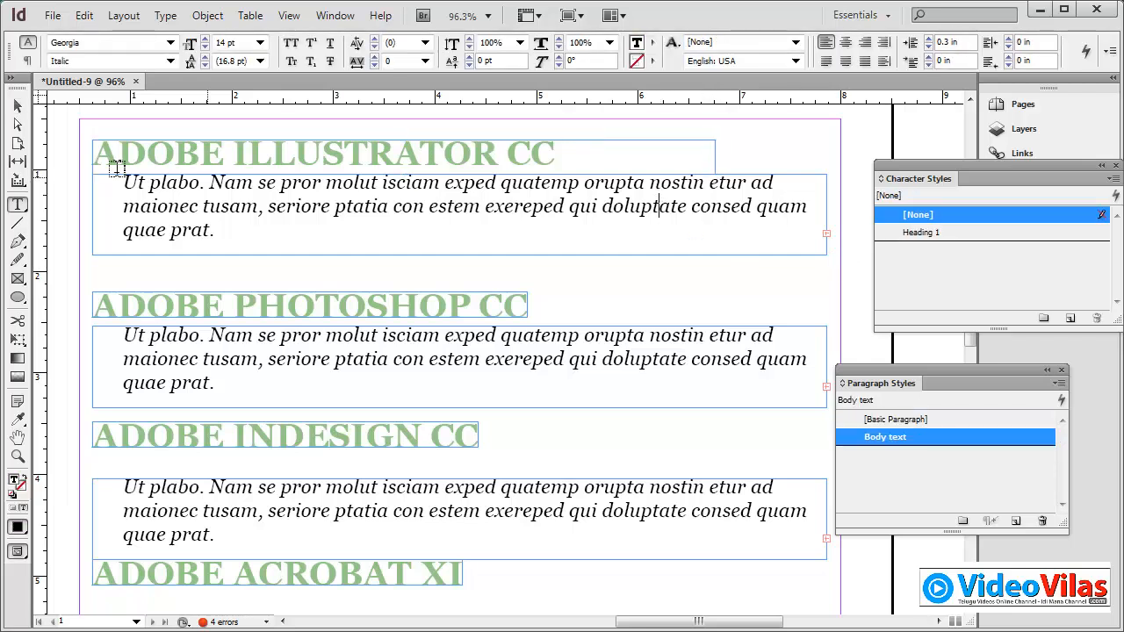
click(18, 107)
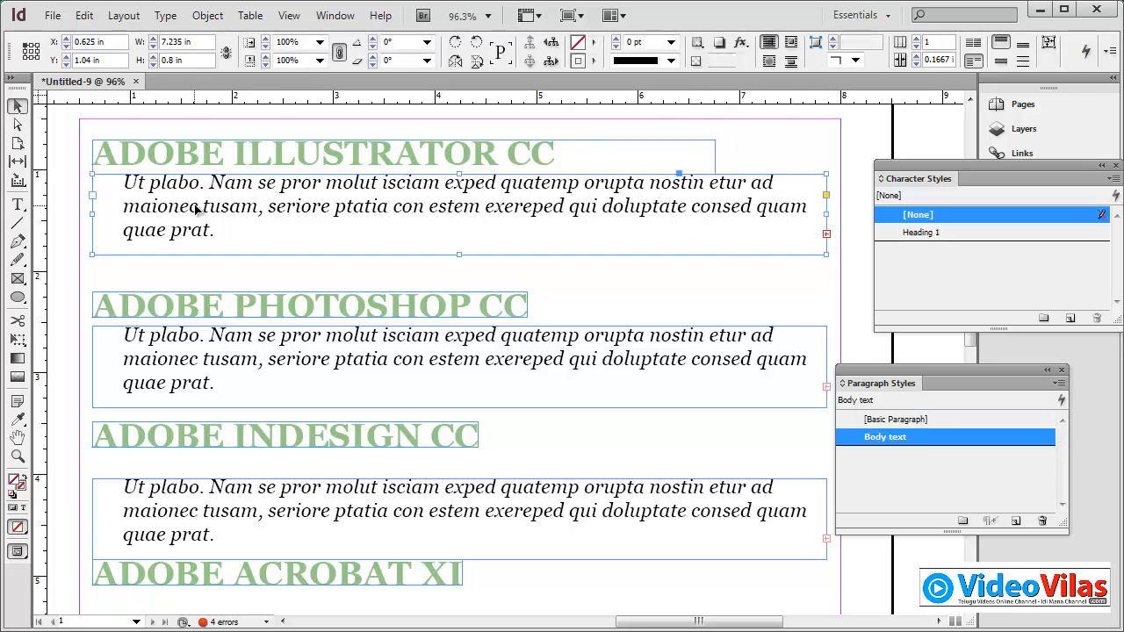
double_click(827, 255)
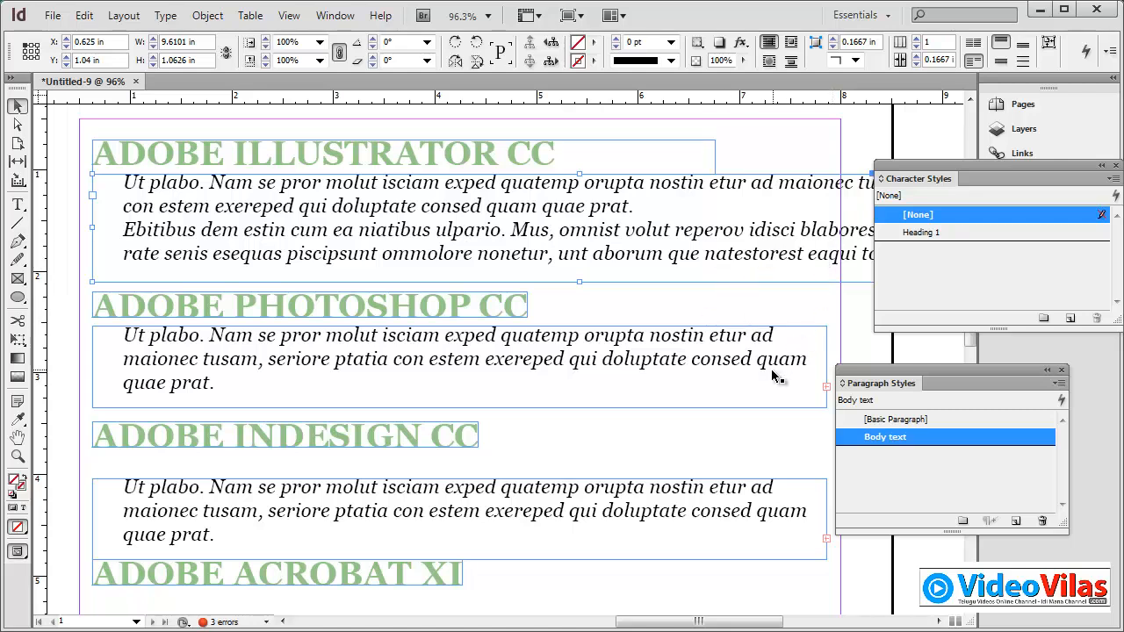
key(ctrl+z)
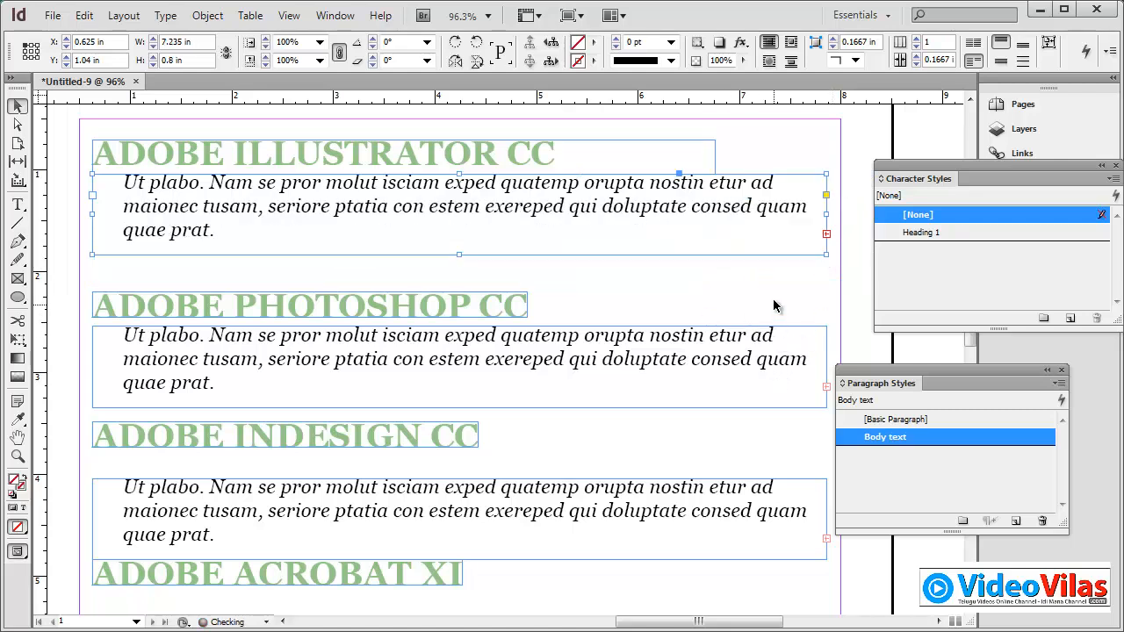
- Reduce the height of the body text frame under Adobe Illustrator CC to about 0.71 in and deselect it
mouse_move(826, 256)
mouse_down()
mouse_move(826, 273)
mouse_move(827, 245)
mouse_up()
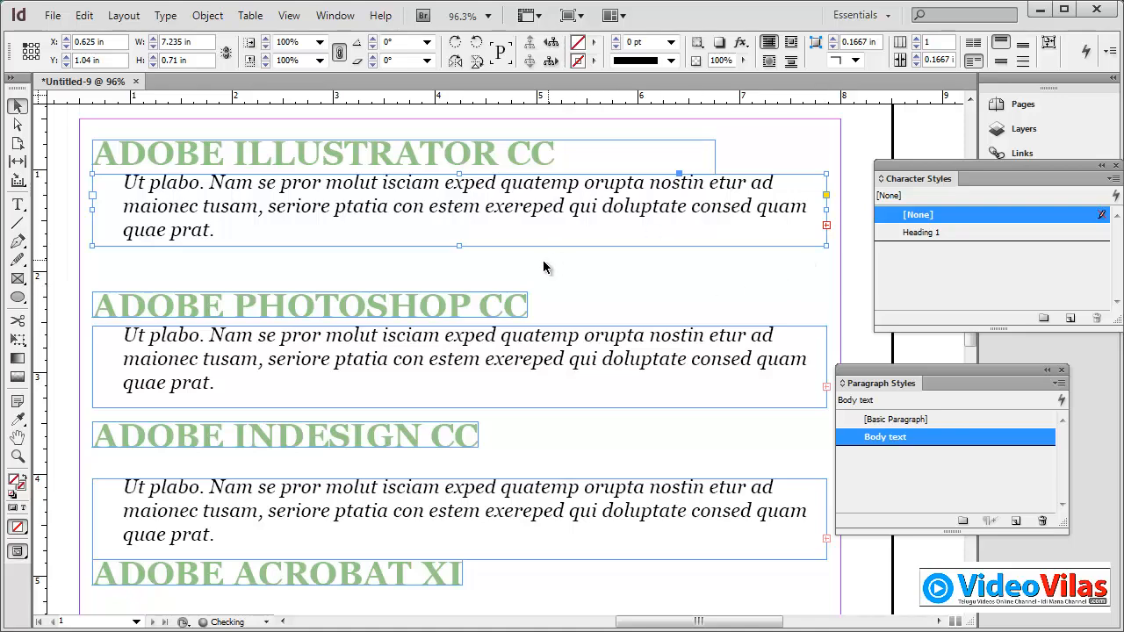
click(581, 274)
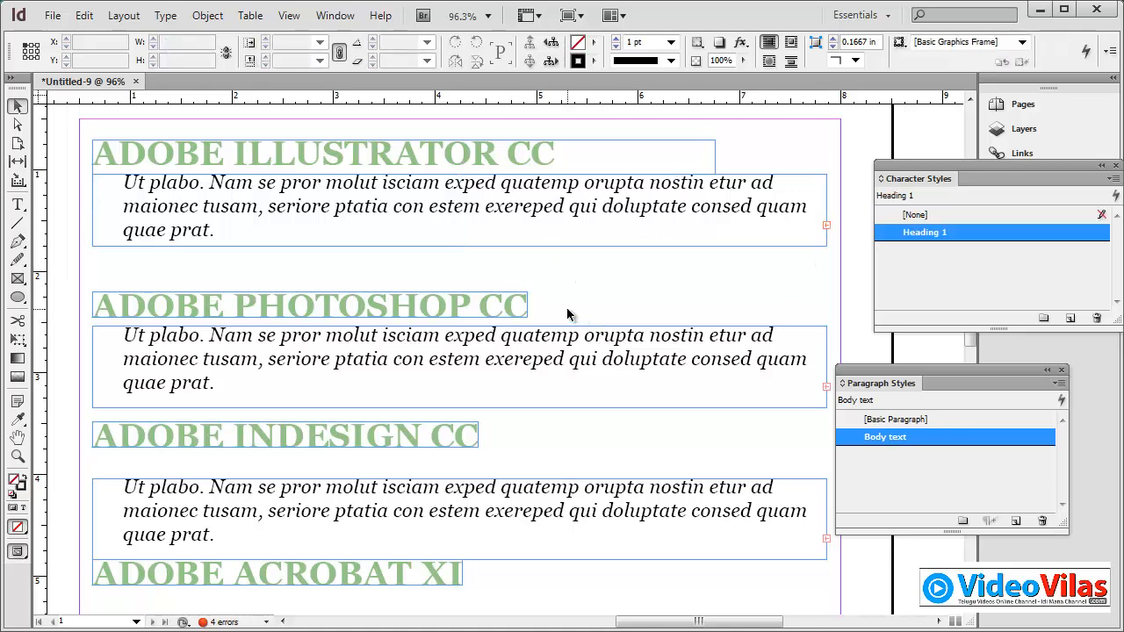
- Review all four styled headings and paragraphs, framing them together on the page
scroll(572, 316, down, 3)
scroll(567, 314, up, 3)
scroll(567, 314, down, 5)
scroll(567, 314, up, 3)
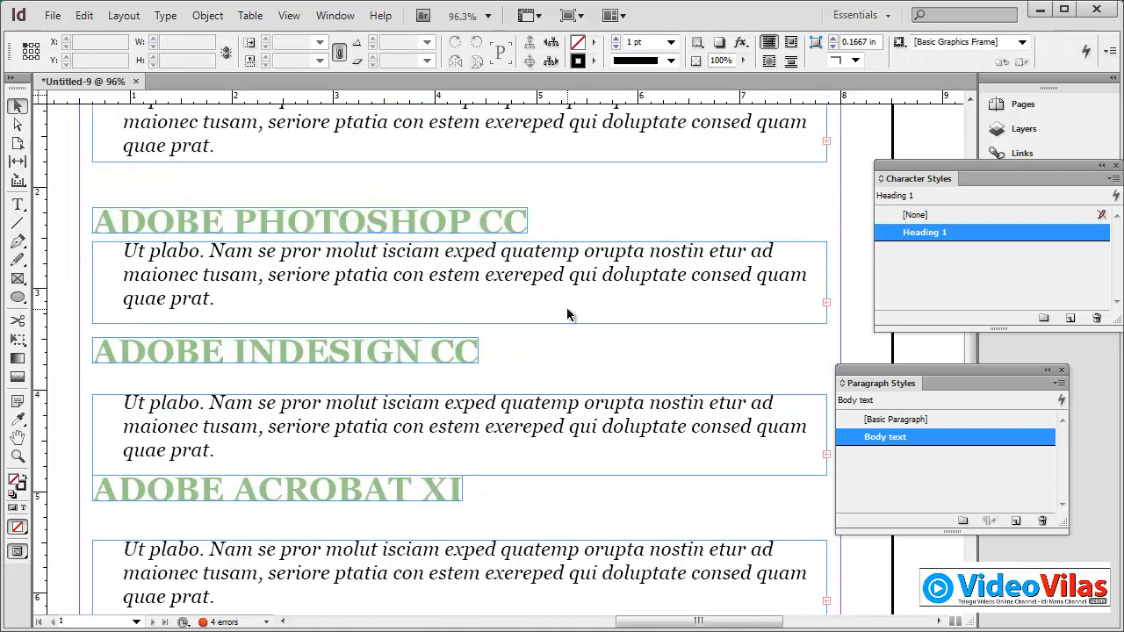
key(ctrl+minus)
key(ctrl+minus)
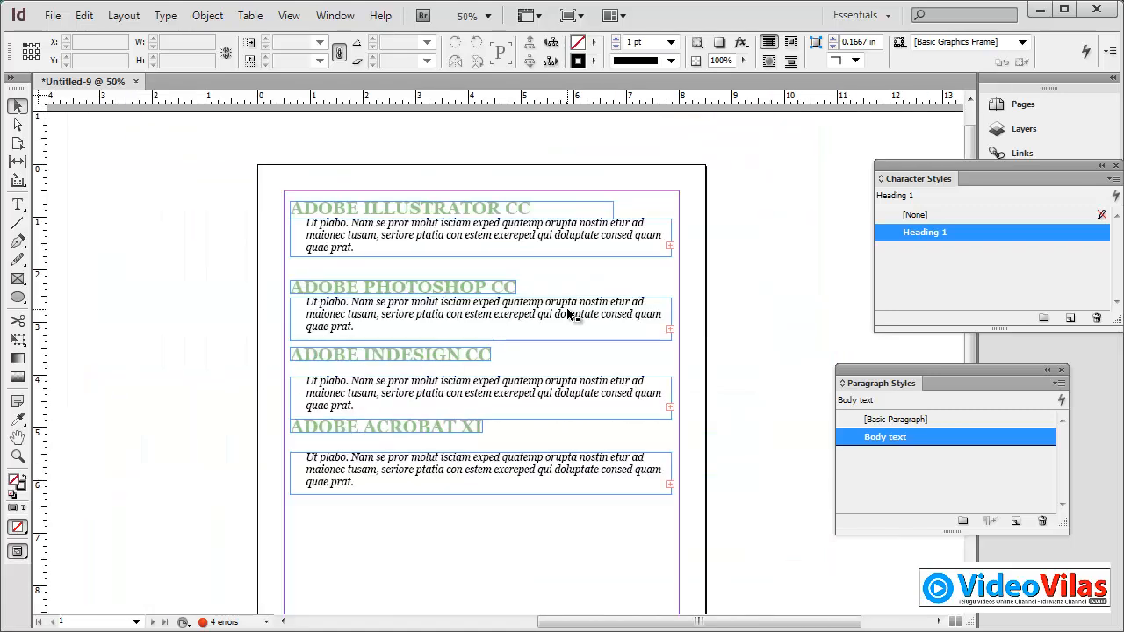
key(ctrl+space)
drag(182, 156, 785, 593)
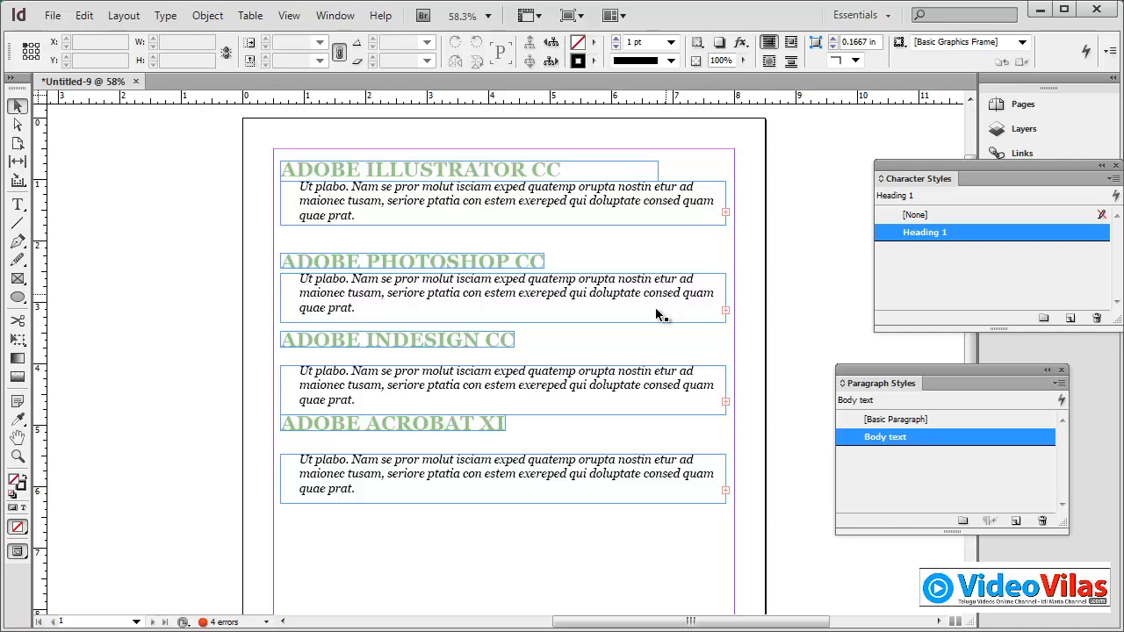
- Set the Body text paragraph style's font size to 12 pt and save the style
double_click(880, 437)
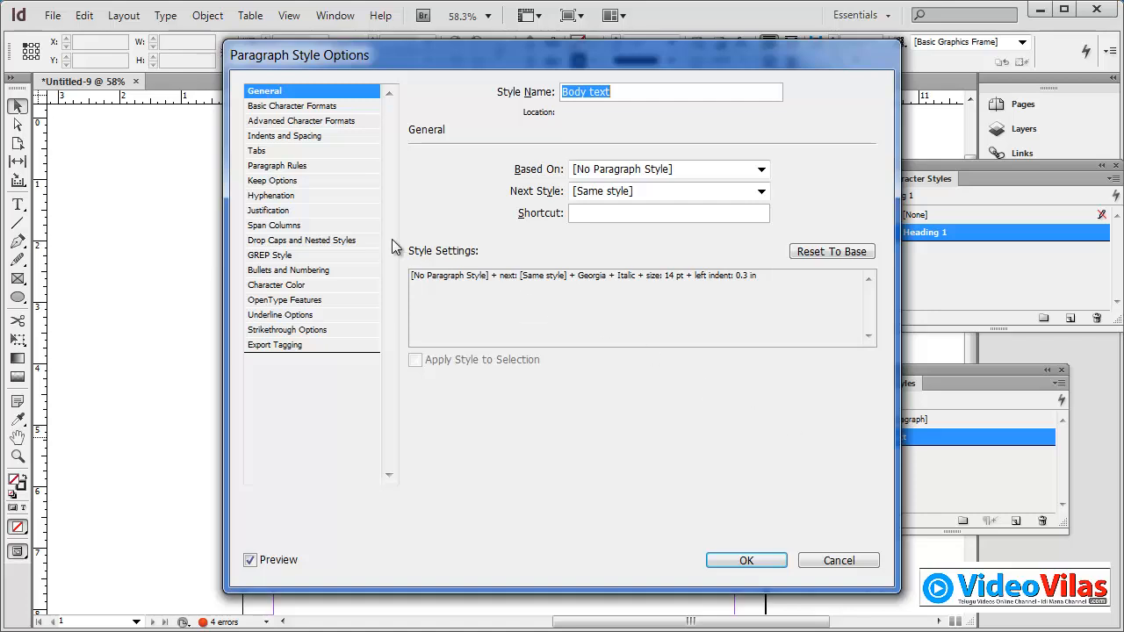
click(329, 107)
click(578, 223)
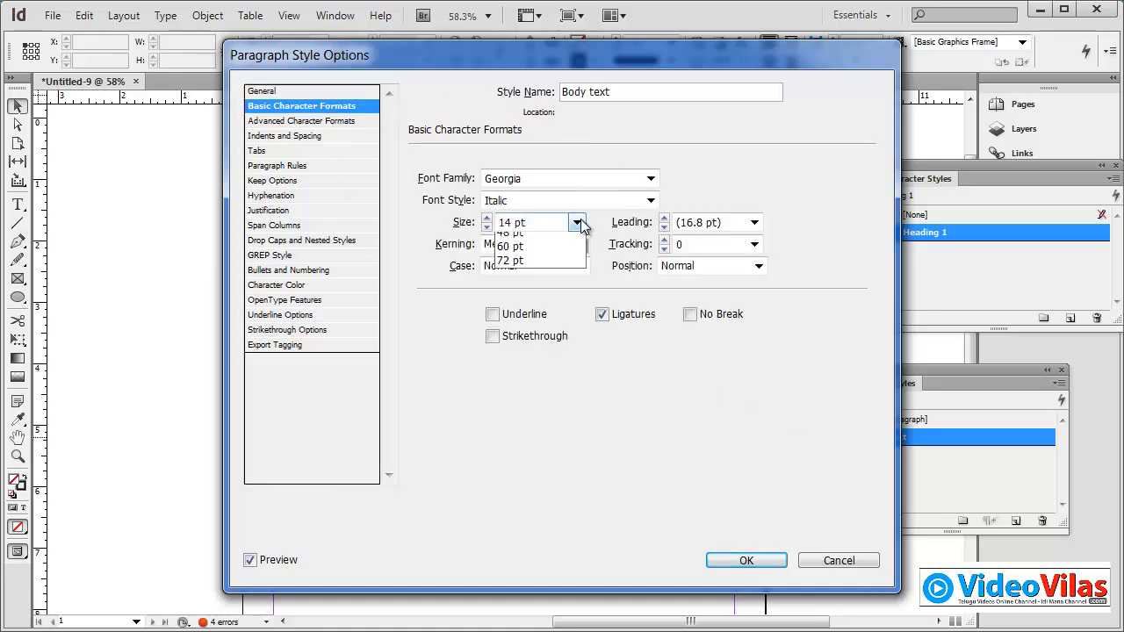
click(526, 309)
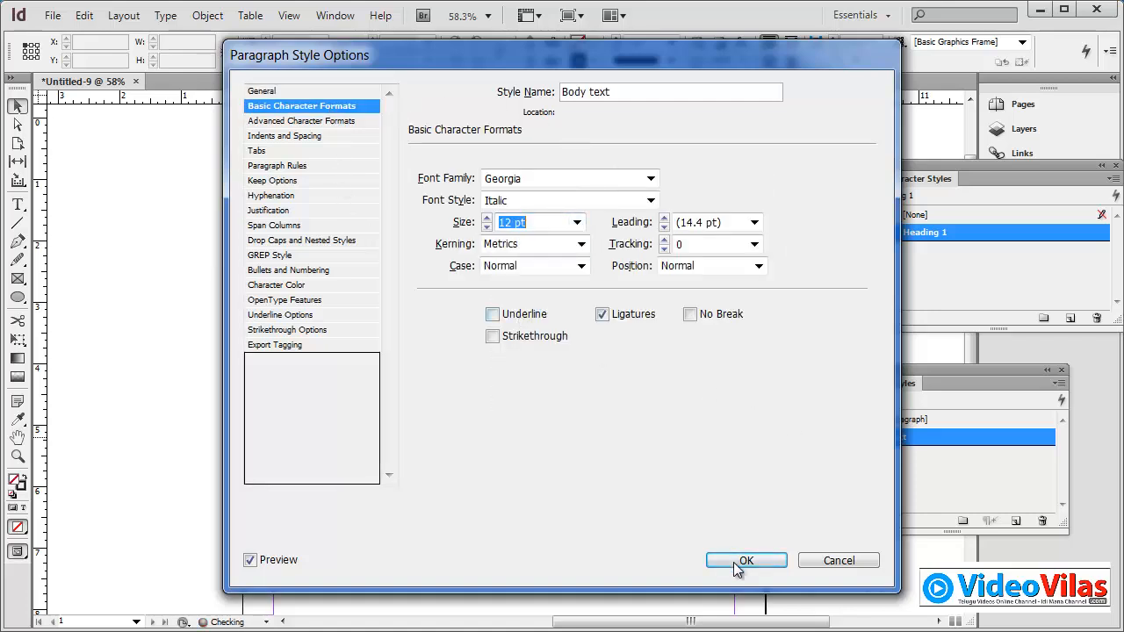
click(735, 564)
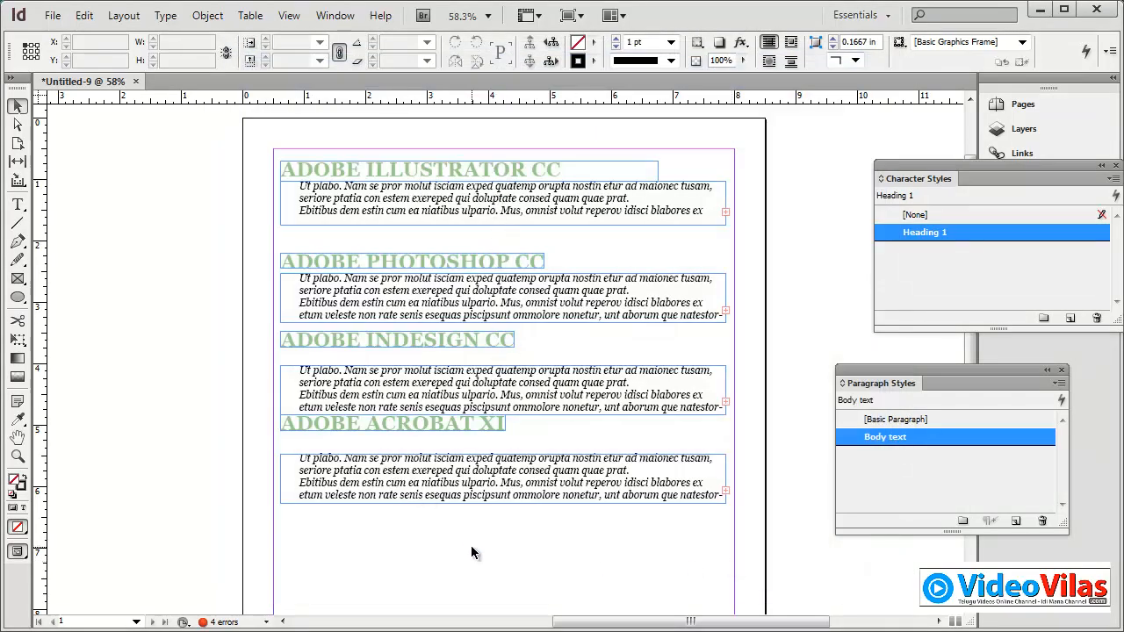
- Set the Body text paragraph style's font size to 10 pt and save the style
double_click(904, 444)
click(299, 106)
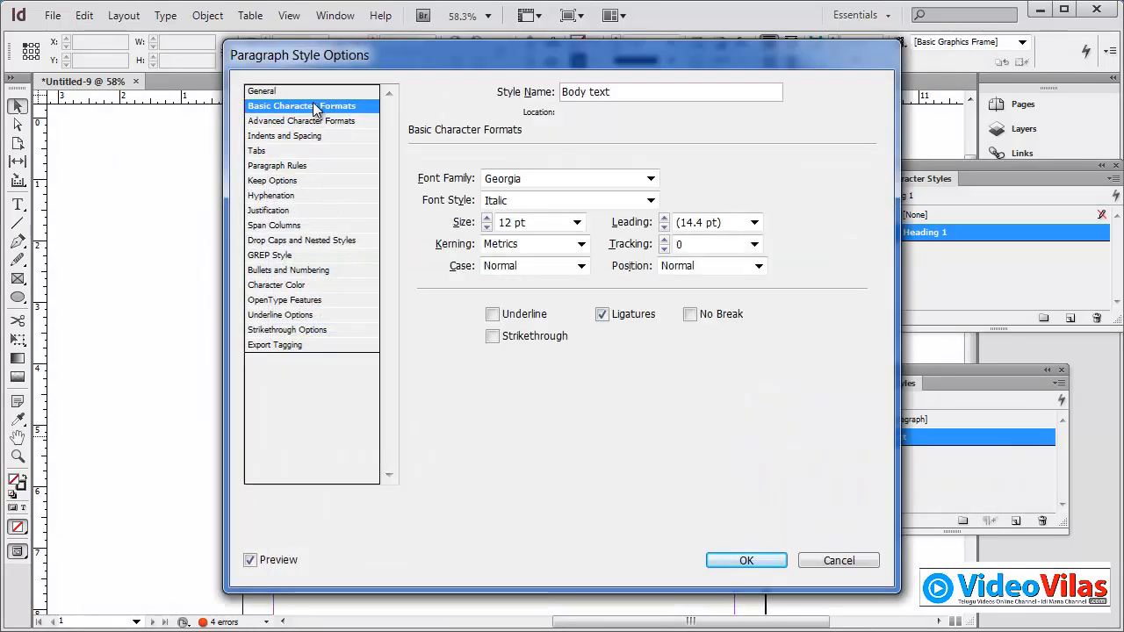
click(577, 225)
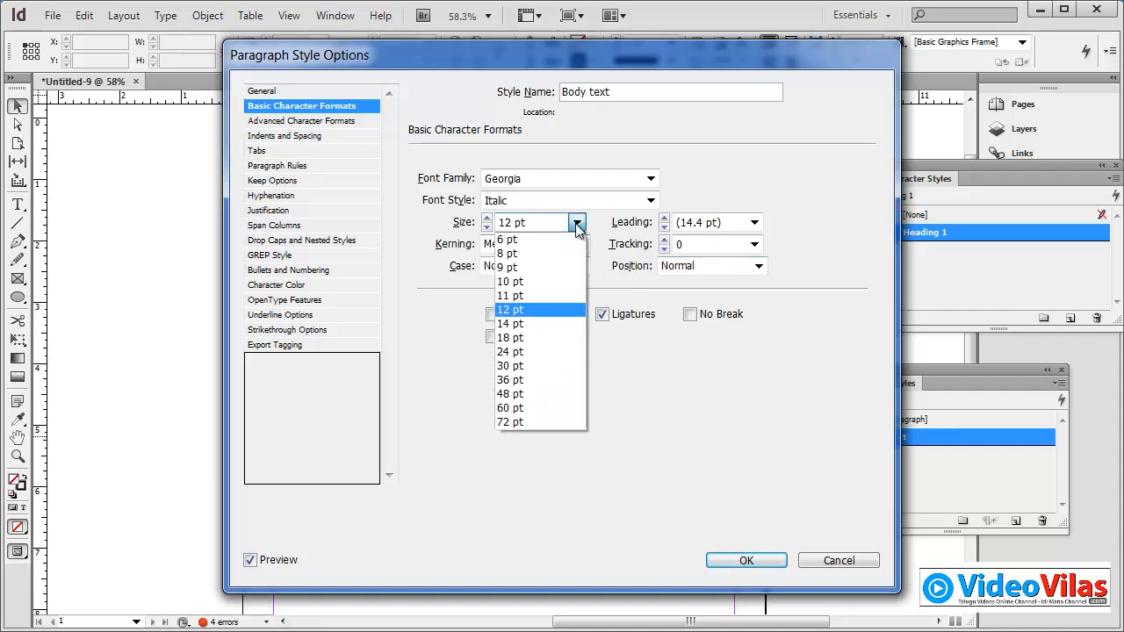
click(525, 282)
click(748, 562)
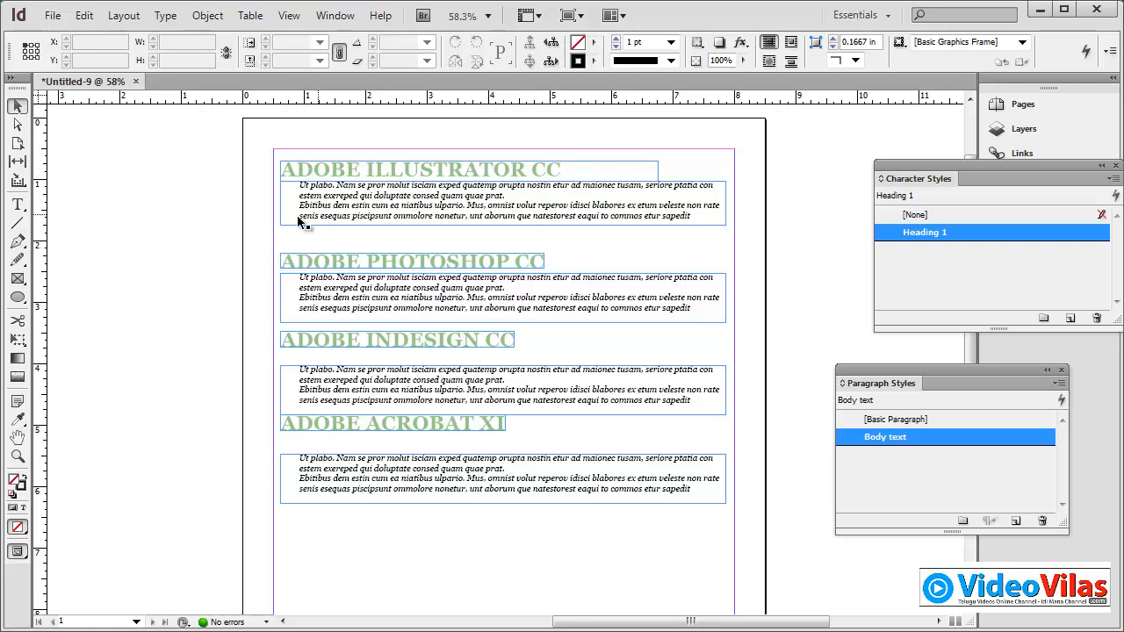
- Shift the page clear of the floating style panels and switch the screen mode to Preview
click(17, 437)
drag(628, 466, 520, 451)
click(18, 105)
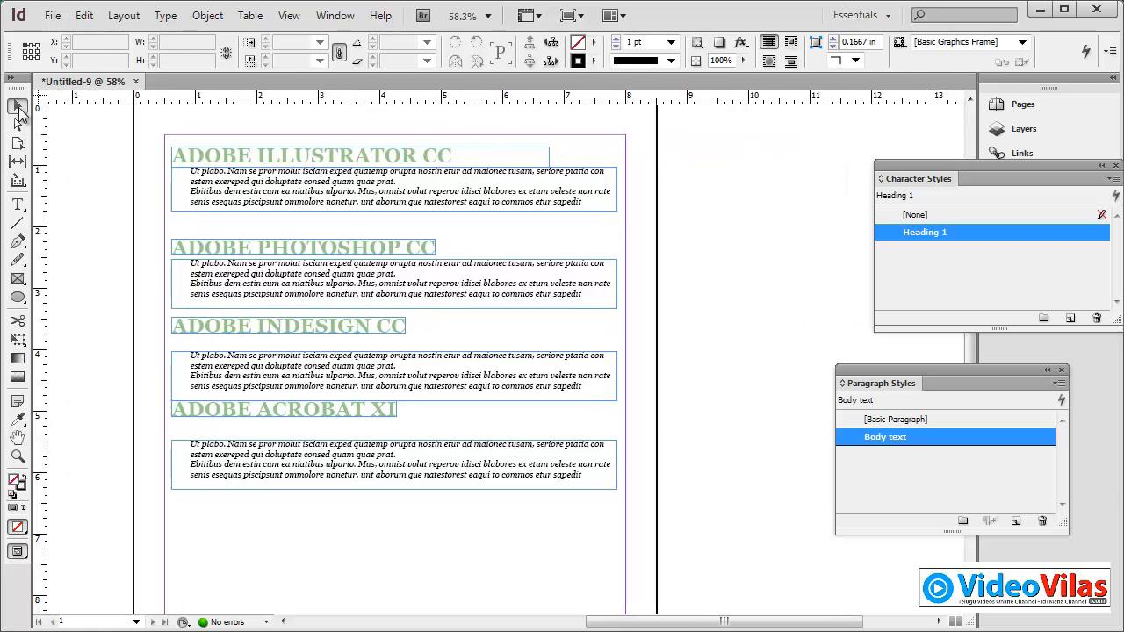
right_click(17, 553)
click(527, 299)
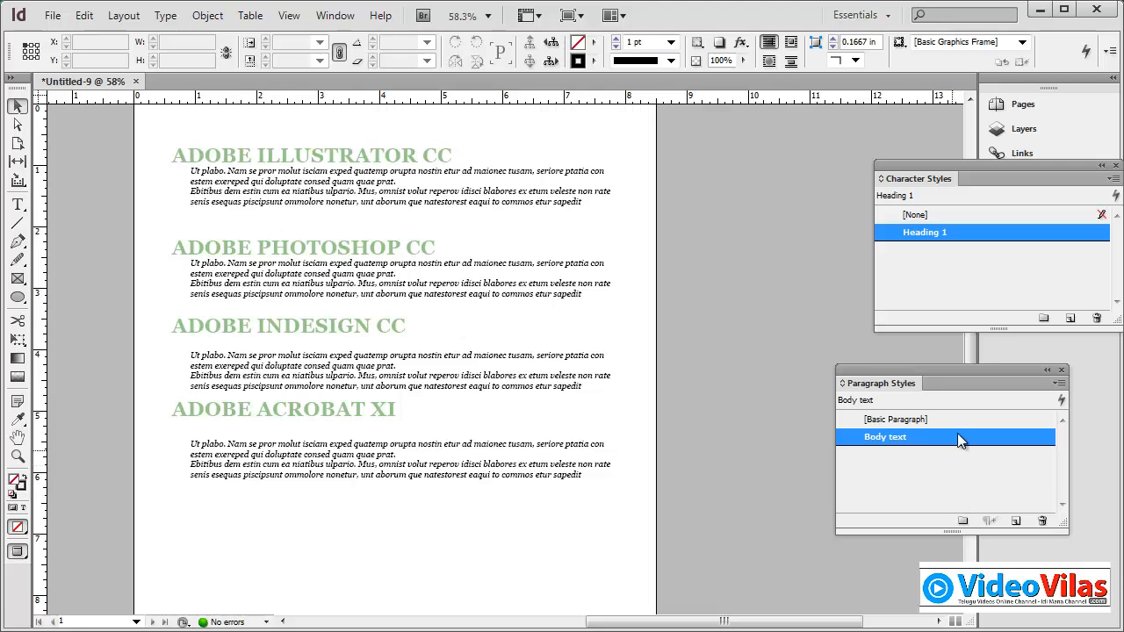
- Change the Heading 1 character style's color to C=15 M=100 Y=100 K=0 at 100% tint and save the style
double_click(932, 232)
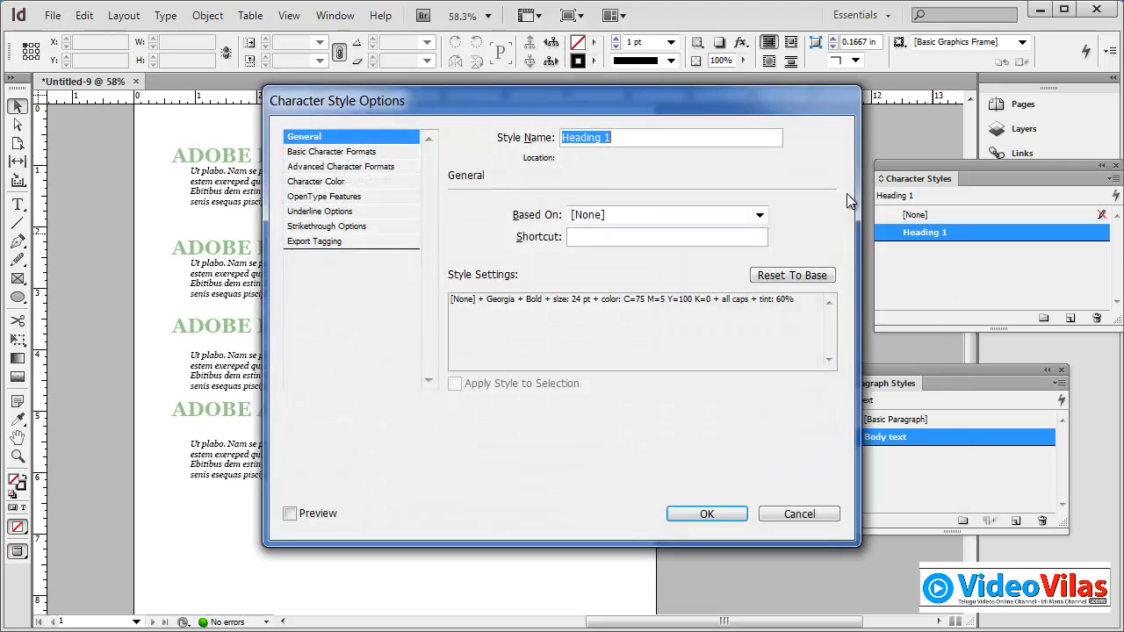
drag(732, 112, 982, 187)
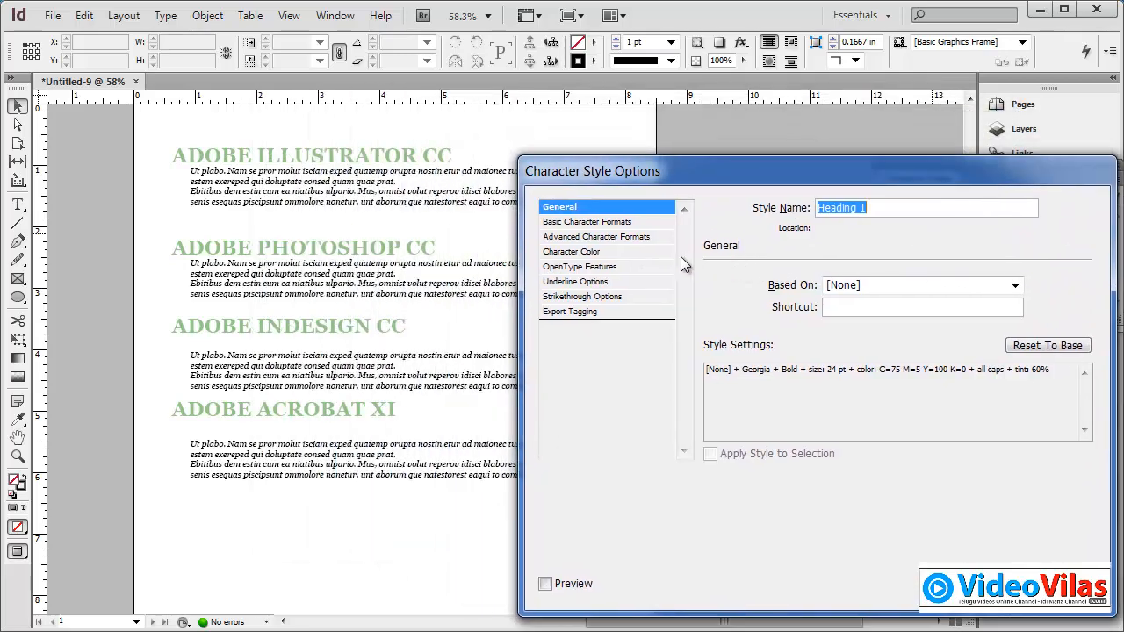
click(622, 251)
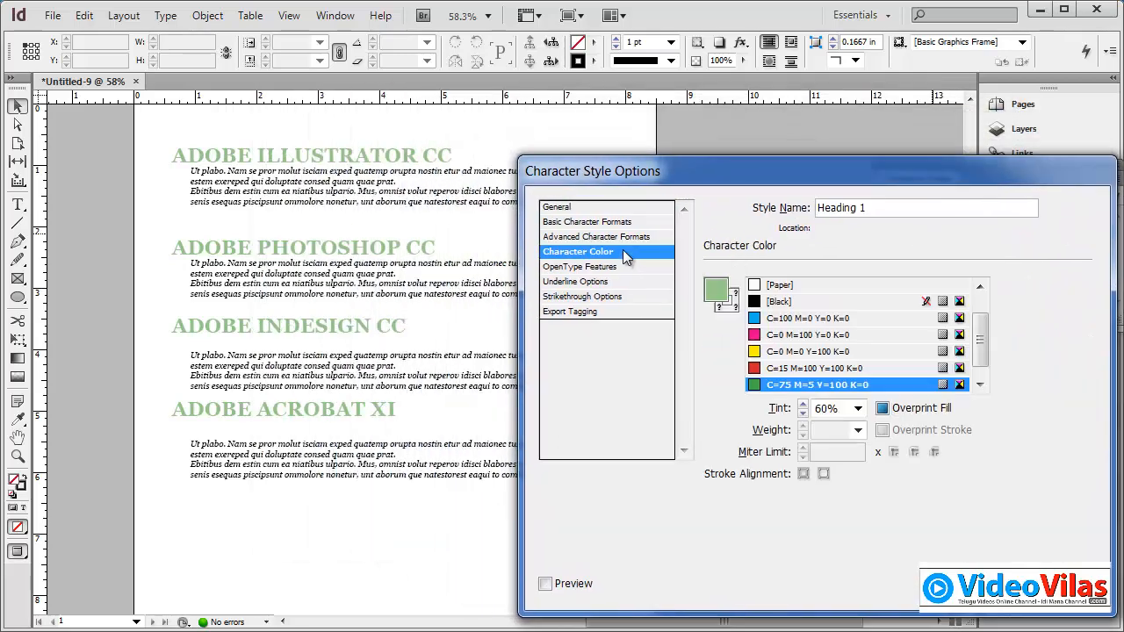
click(784, 370)
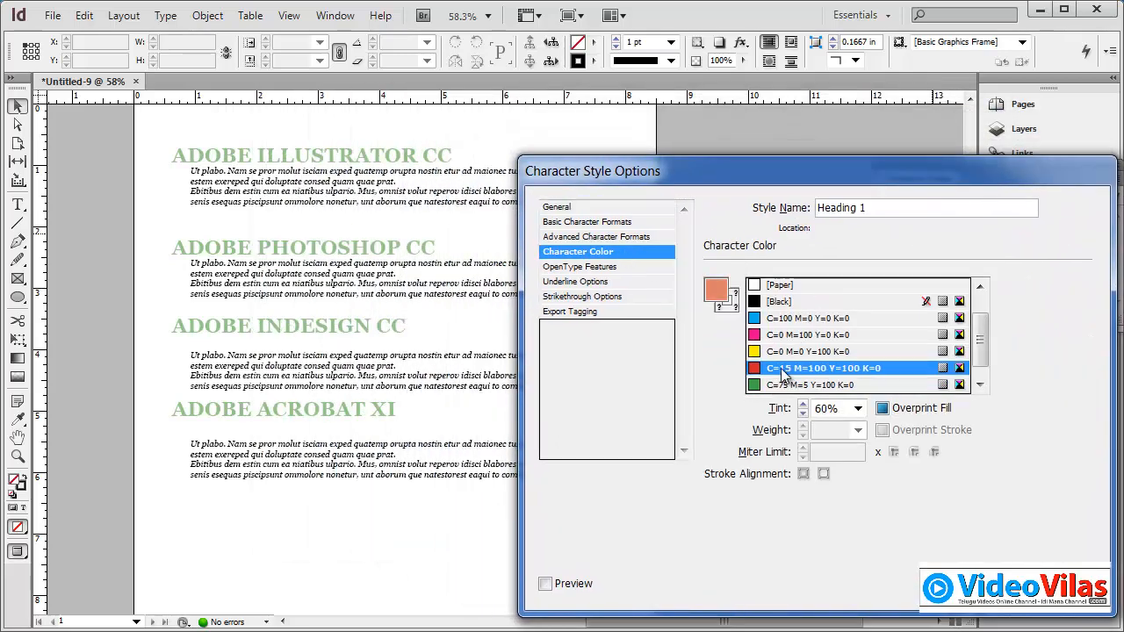
click(858, 410)
click(827, 568)
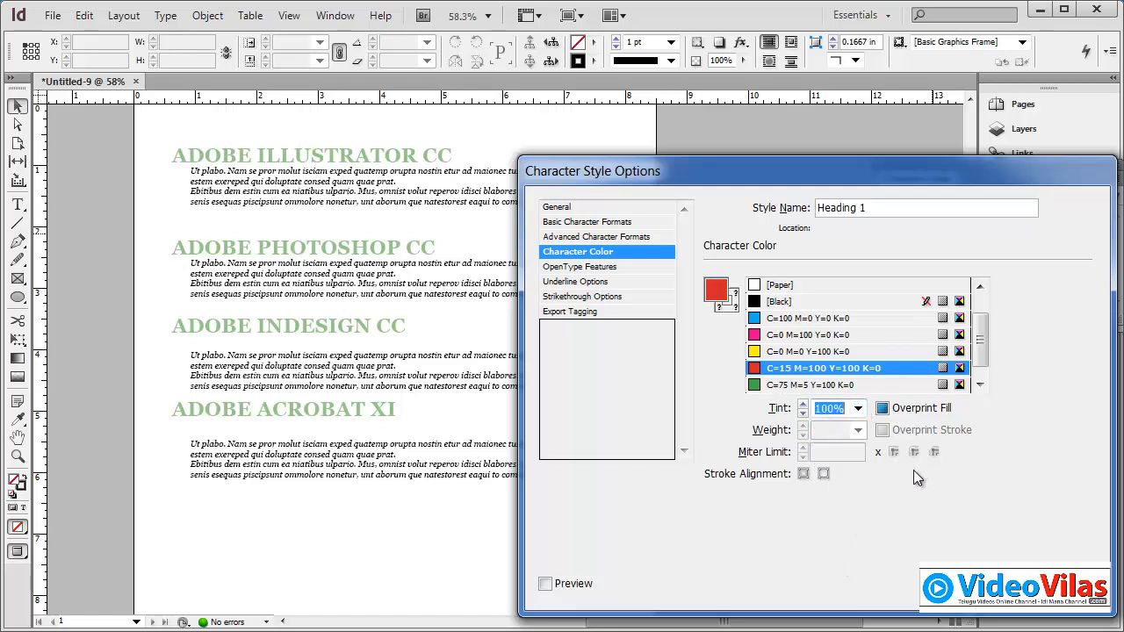
click(977, 583)
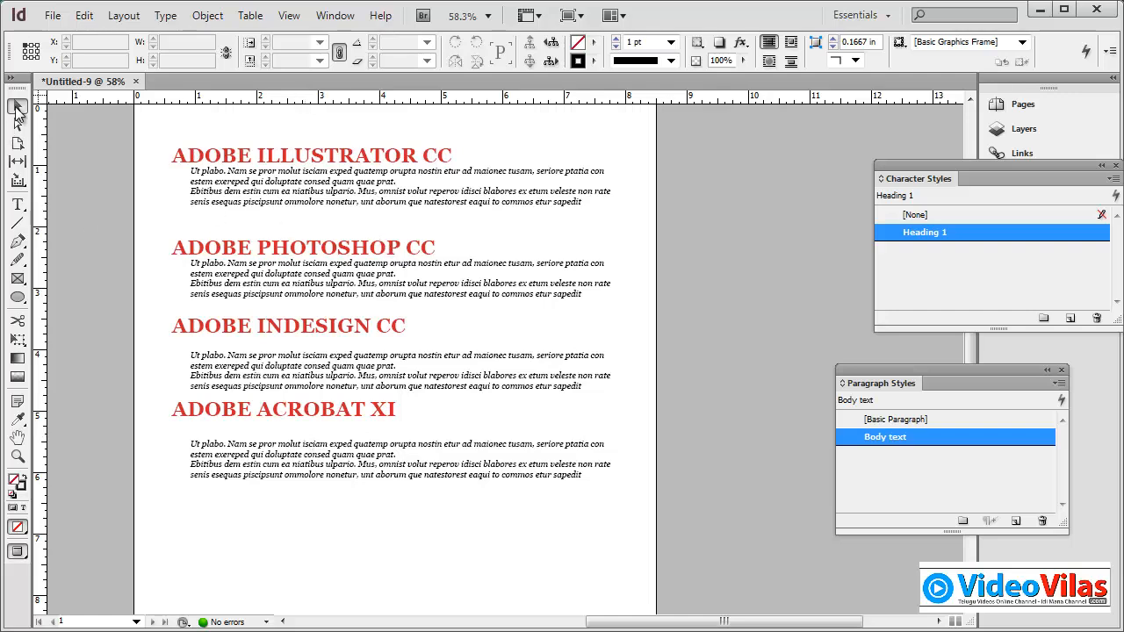
- Set only the word ACROBAT in the ADOBE ACROBAT XI heading to the Italic font style and deselect the text
click(19, 455)
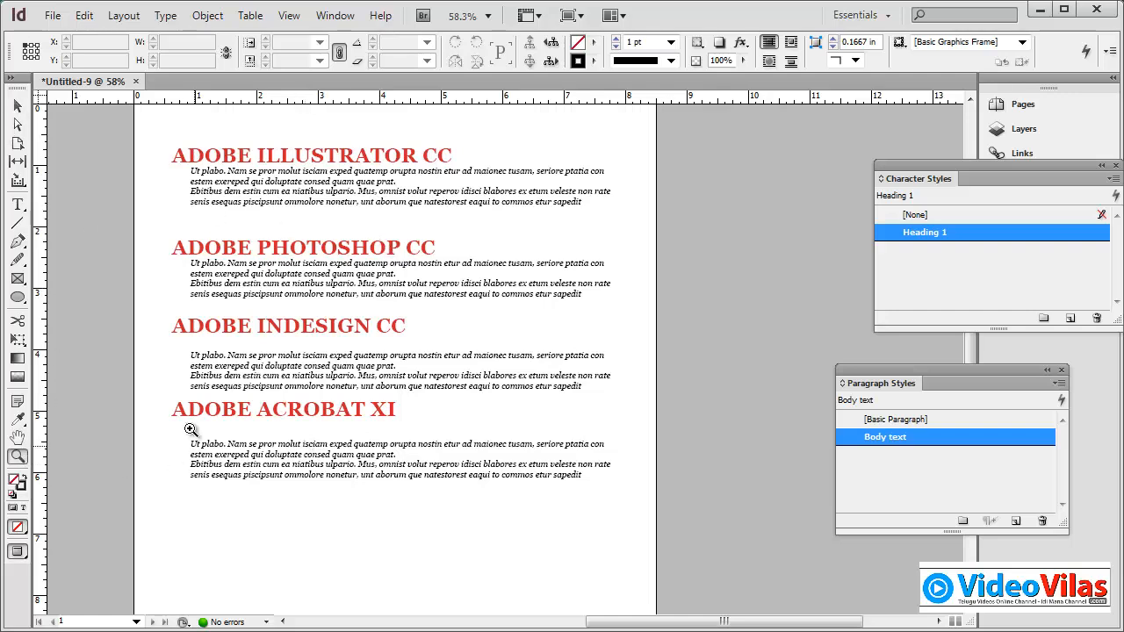
drag(128, 318, 548, 516)
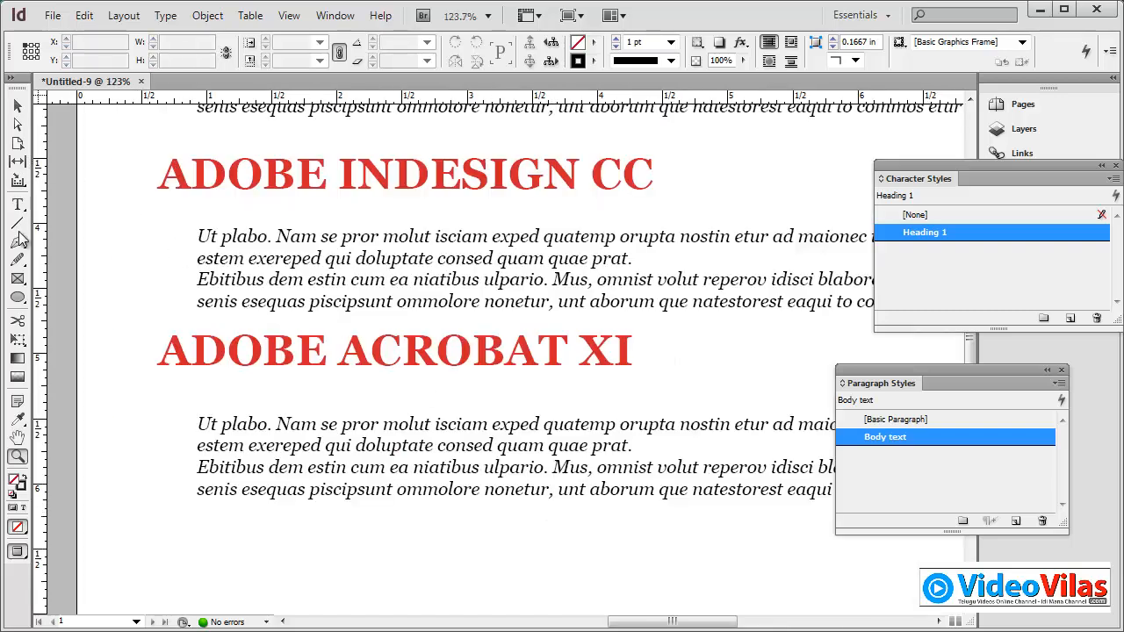
click(18, 205)
click(345, 353)
drag(342, 353, 569, 353)
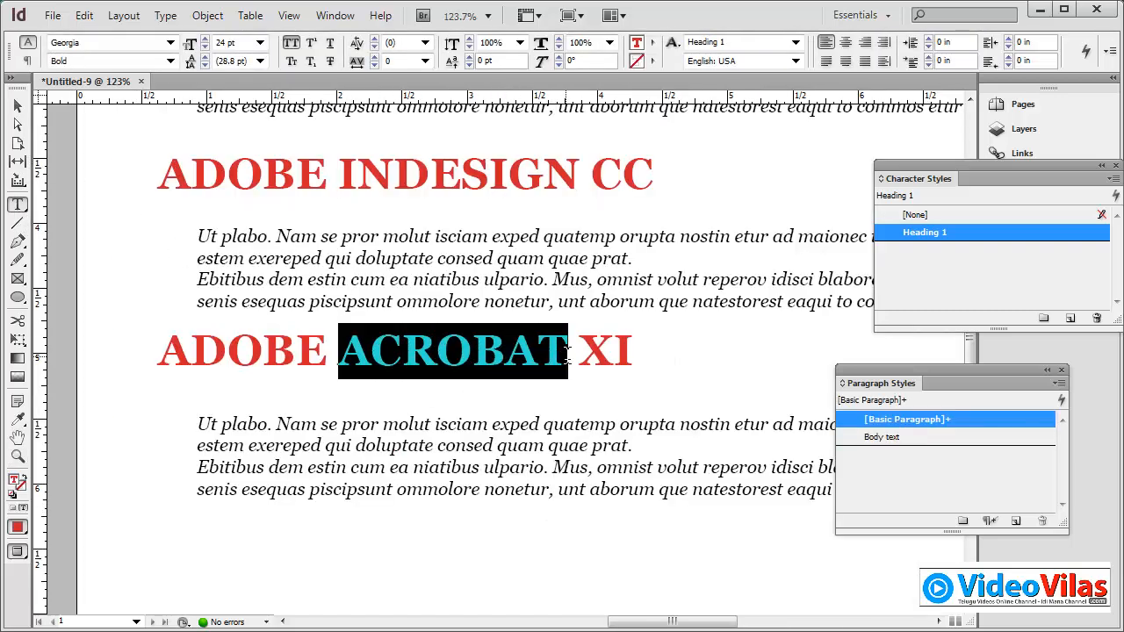
click(169, 61)
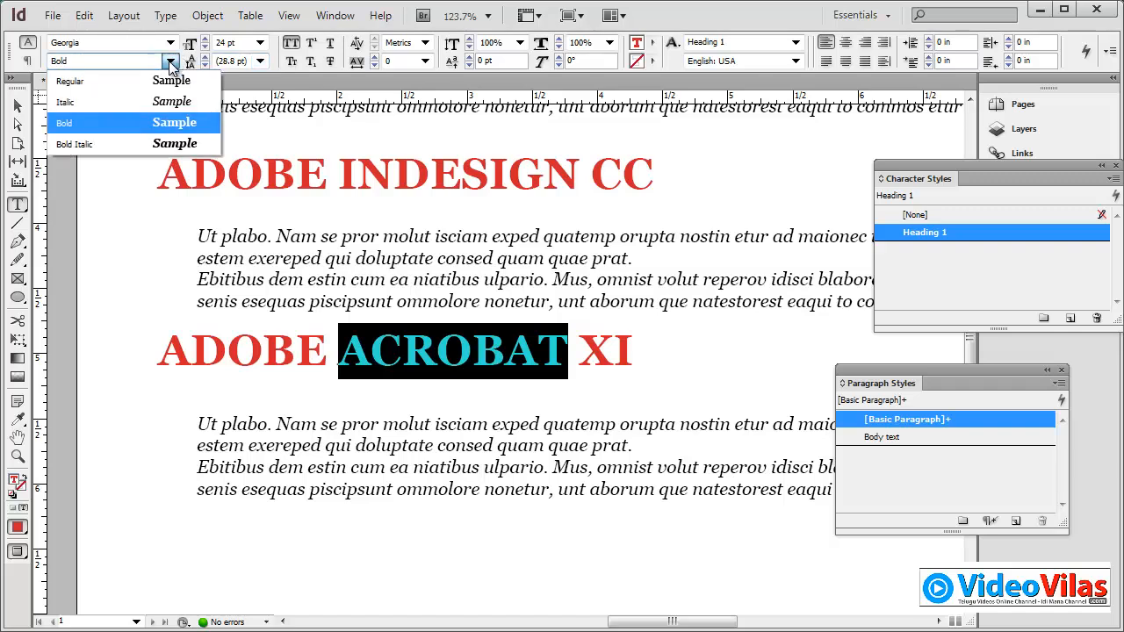
click(104, 106)
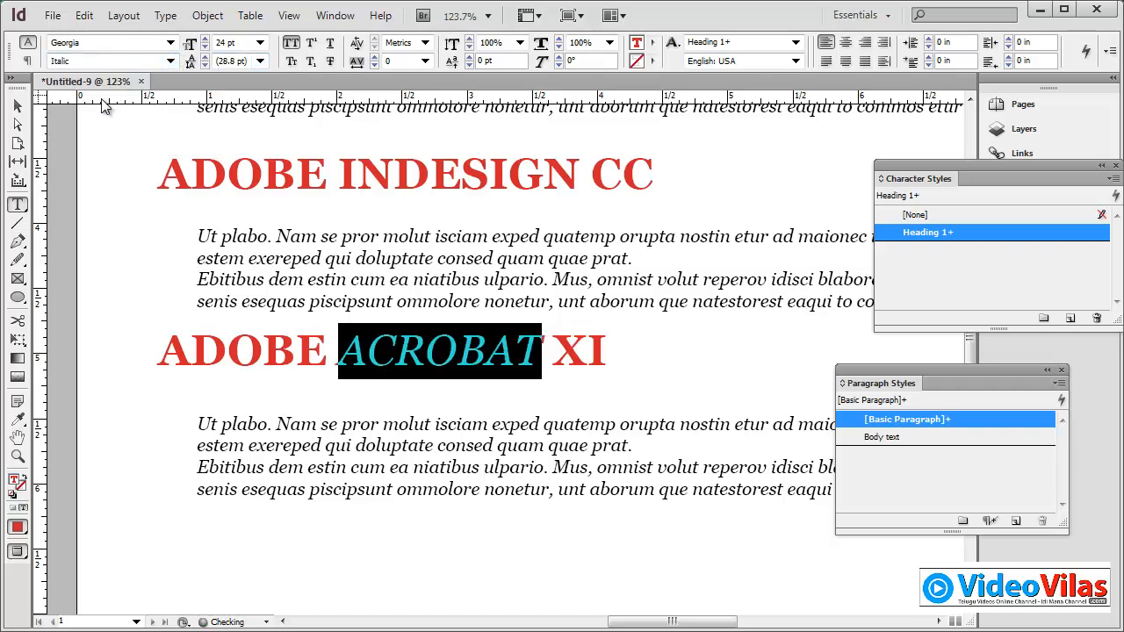
click(16, 105)
click(744, 174)
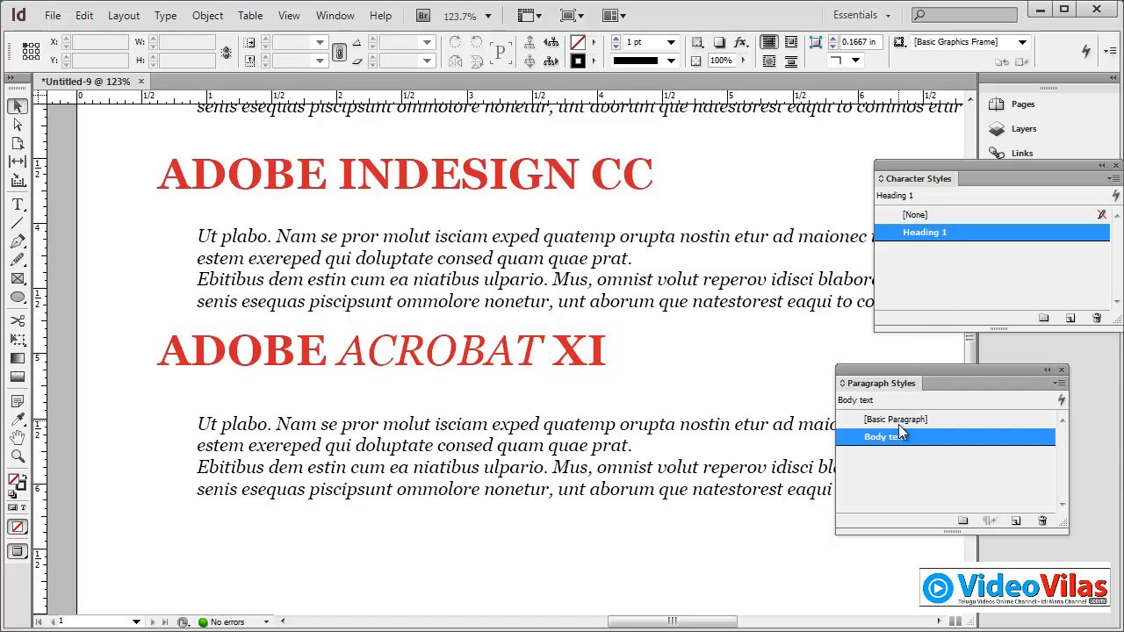
- Clear the formatting override on the ADOBE ACROBAT XI heading by reapplying the Heading 1 character style to its frame
click(907, 479)
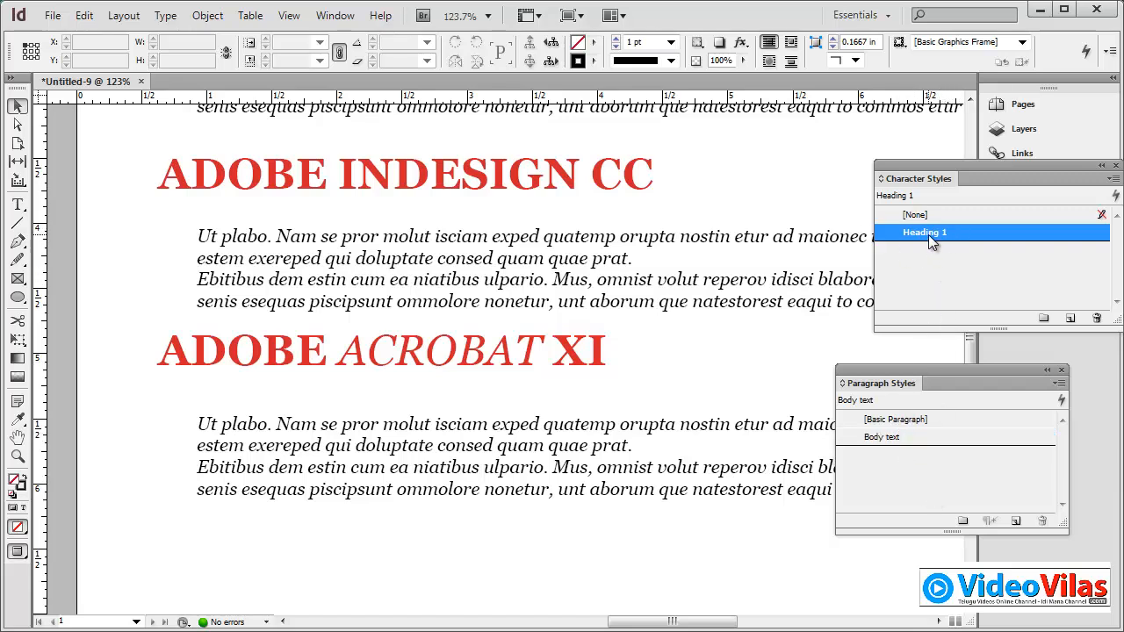
double_click(450, 350)
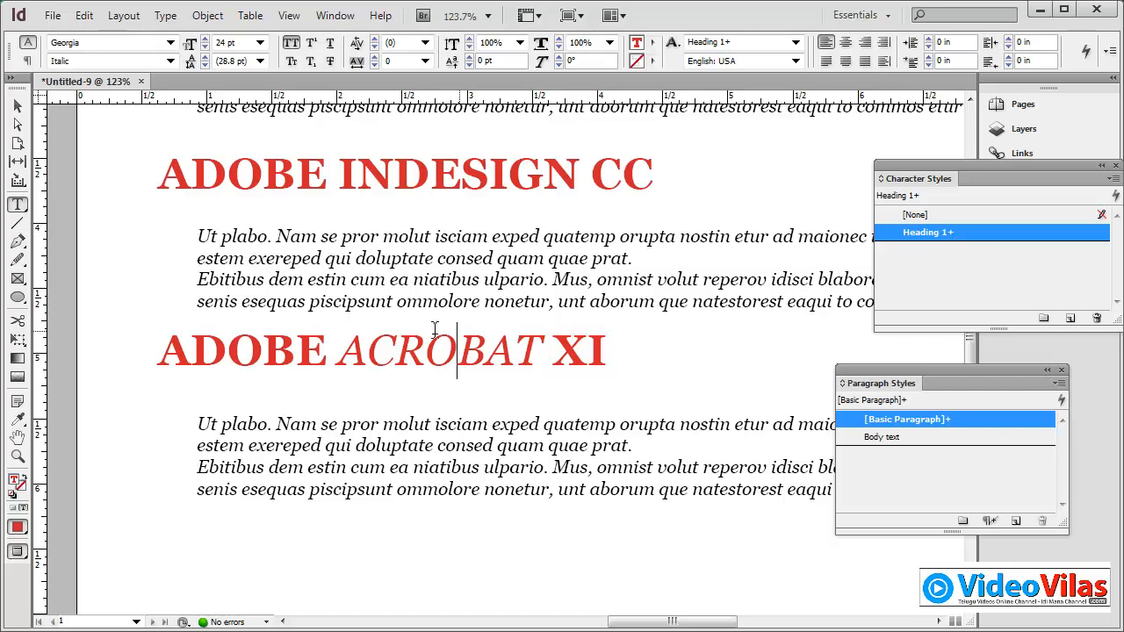
click(16, 106)
click(515, 539)
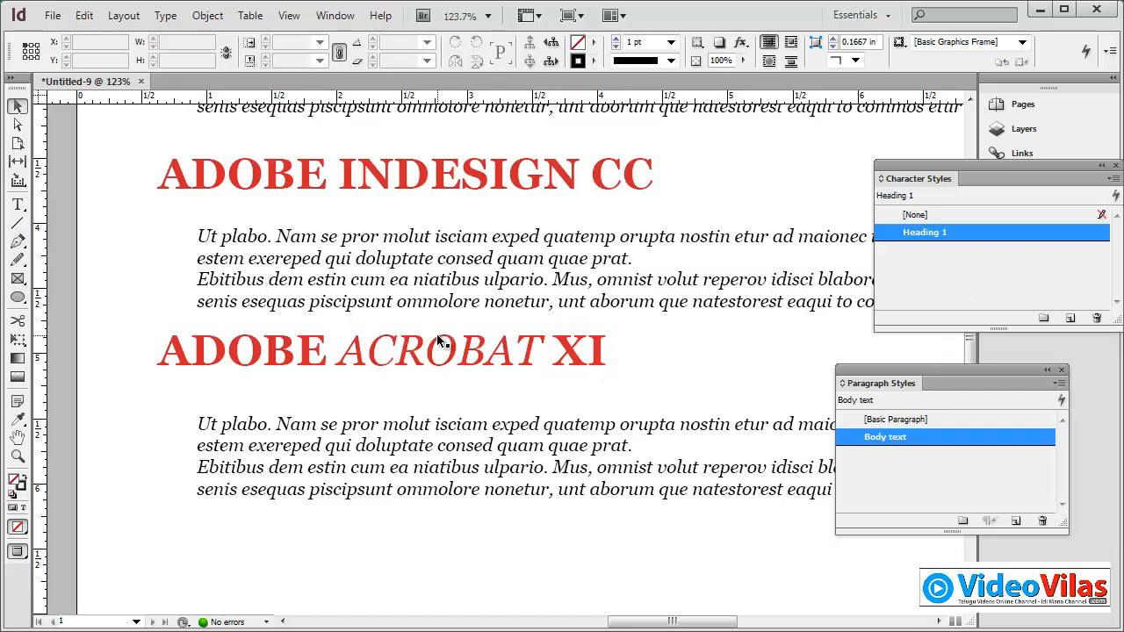
click(927, 220)
click(612, 341)
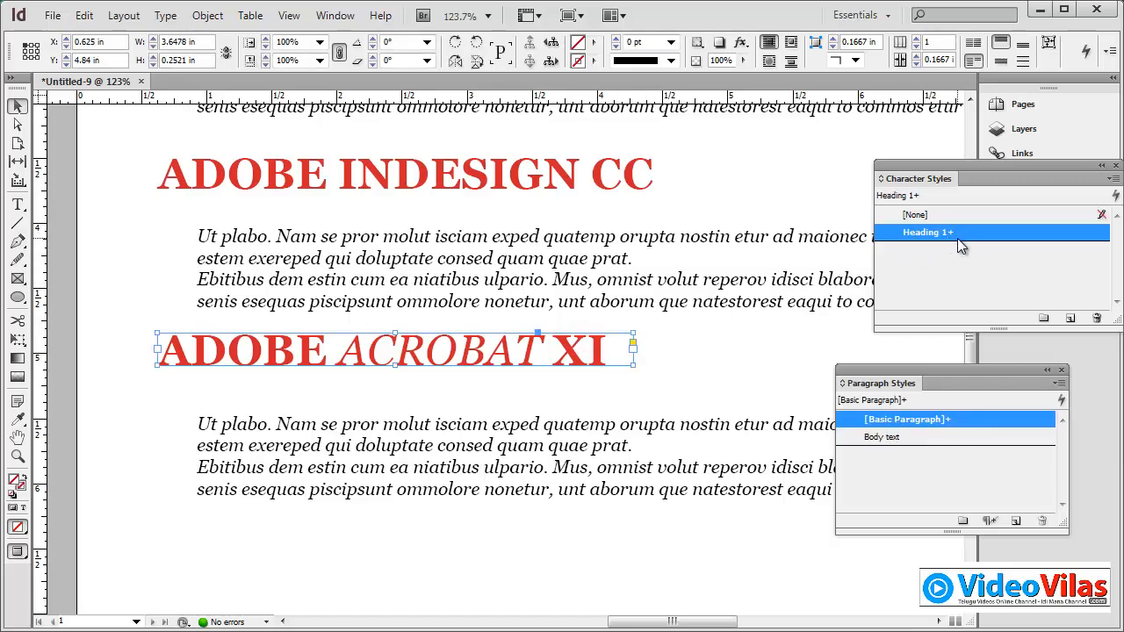
alt+click(929, 234)
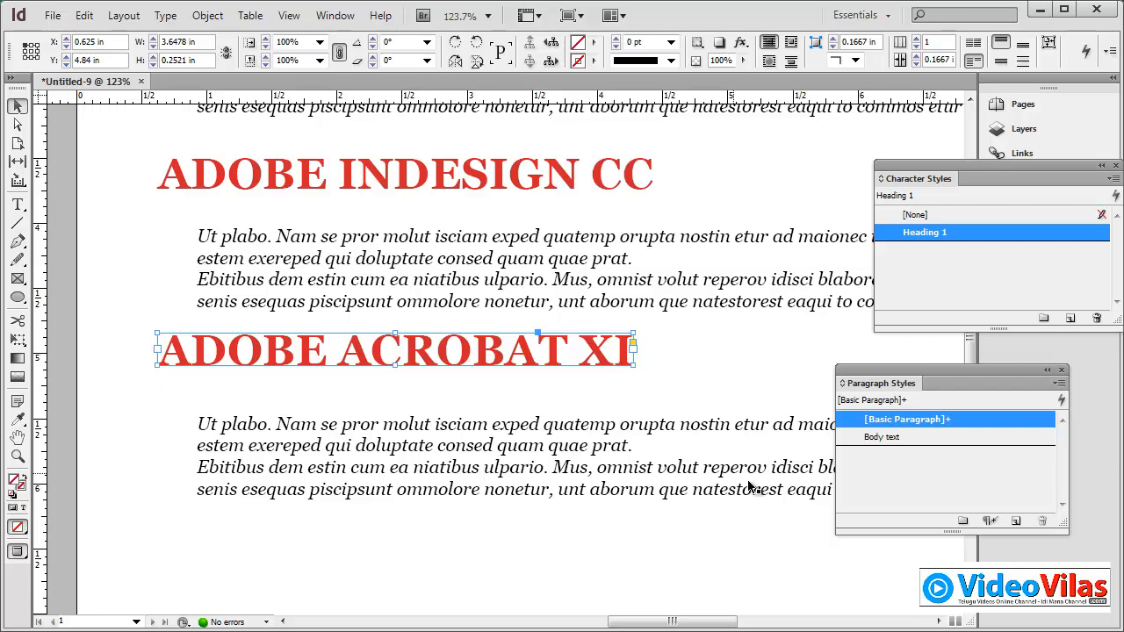
- With nothing selected in the document, create a new character style and name it color
click(665, 471)
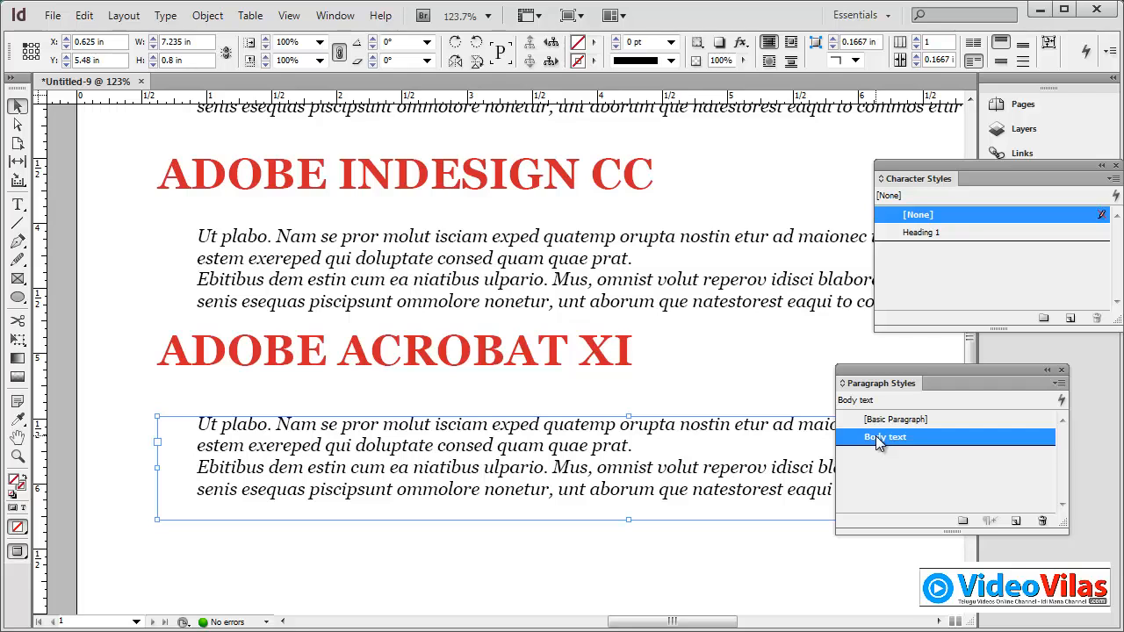
click(808, 188)
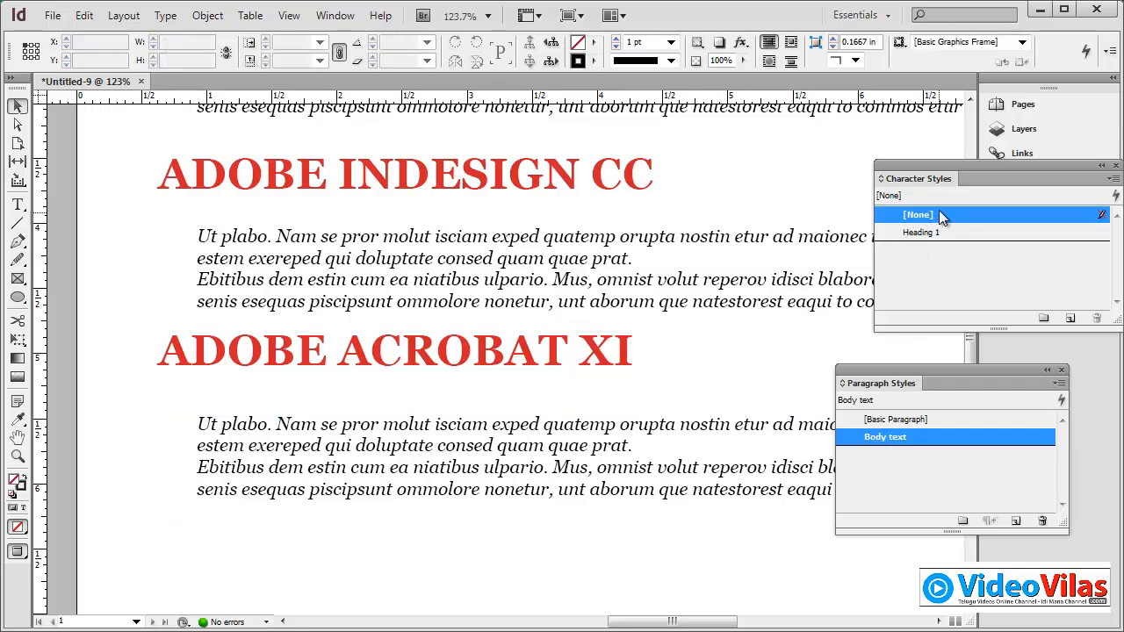
click(982, 276)
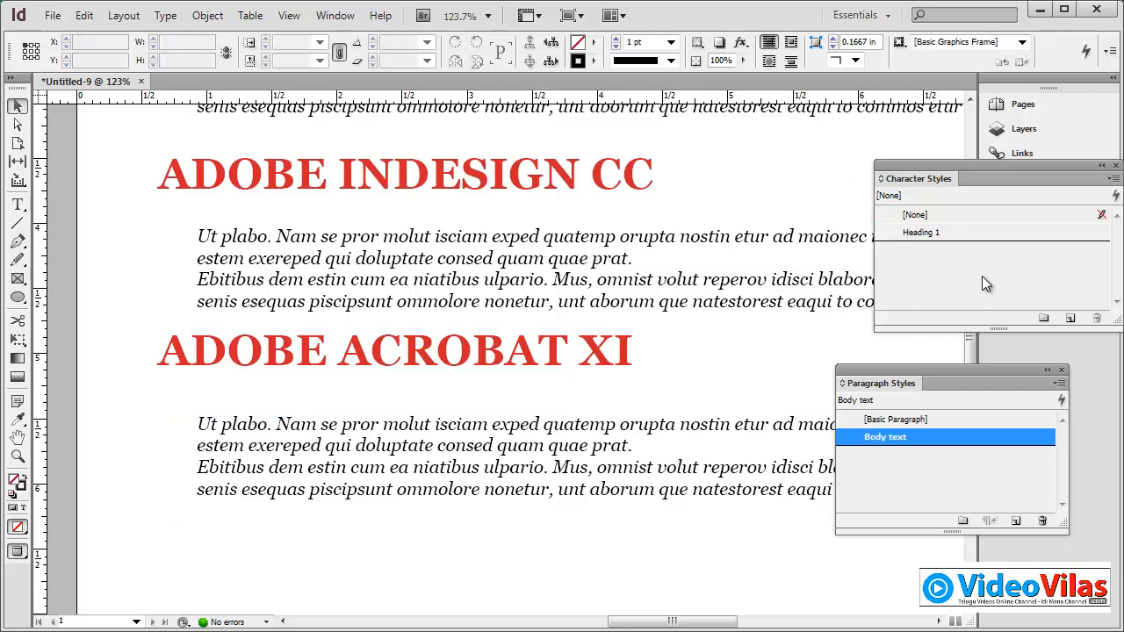
click(1070, 319)
double_click(944, 249)
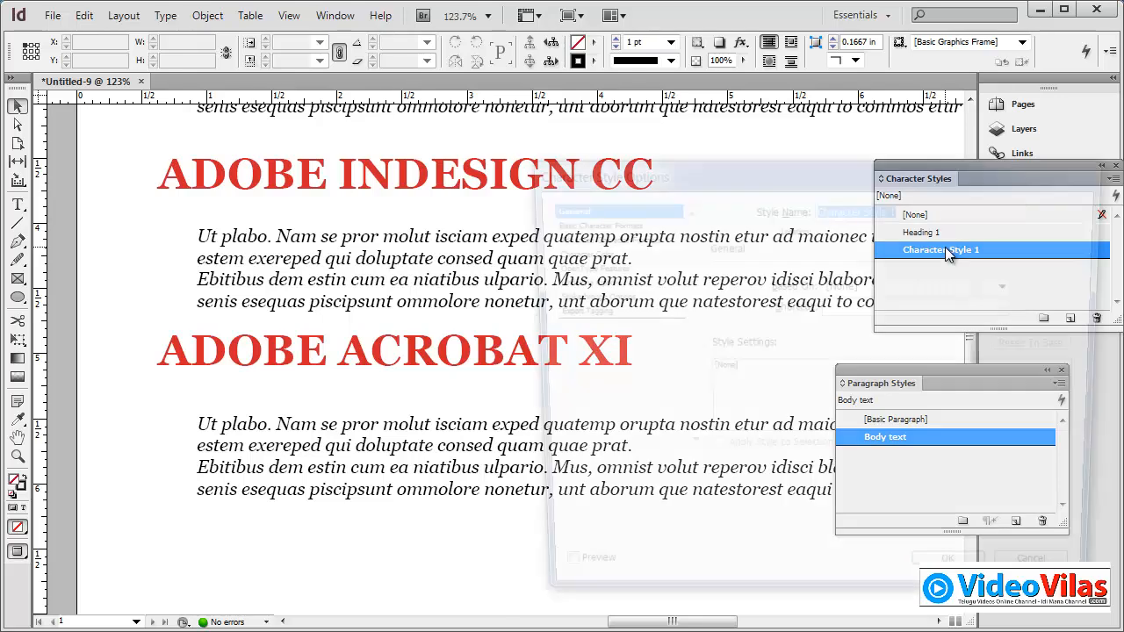
text(color)
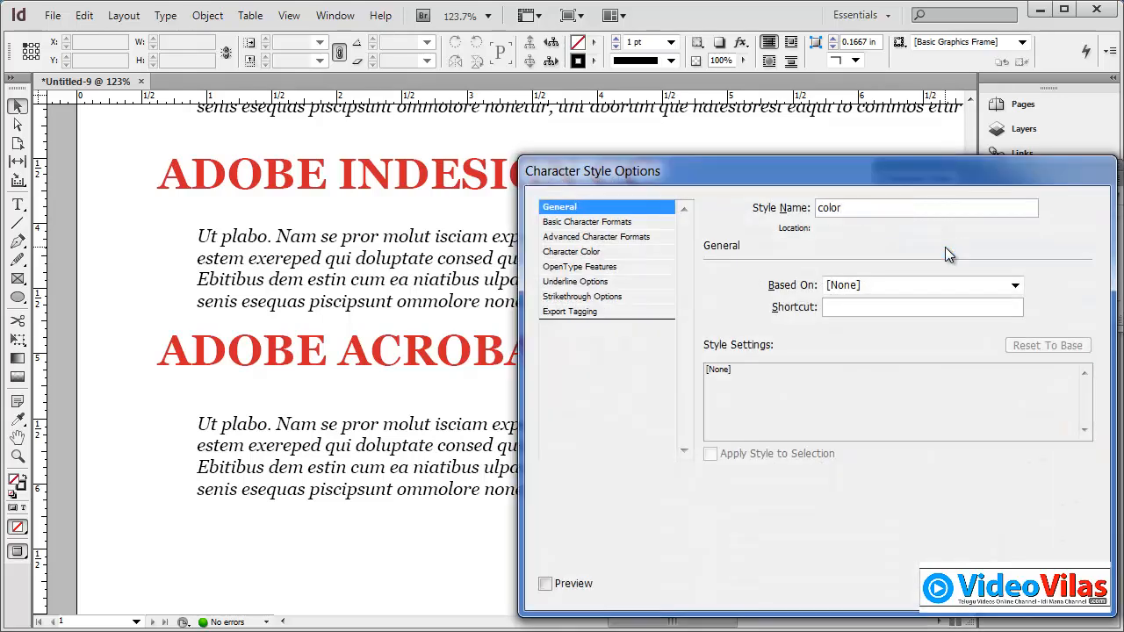
- Set the color character style's fill to C=15 M=100 Y=100 K=0 at 70% tint and save the style
click(618, 252)
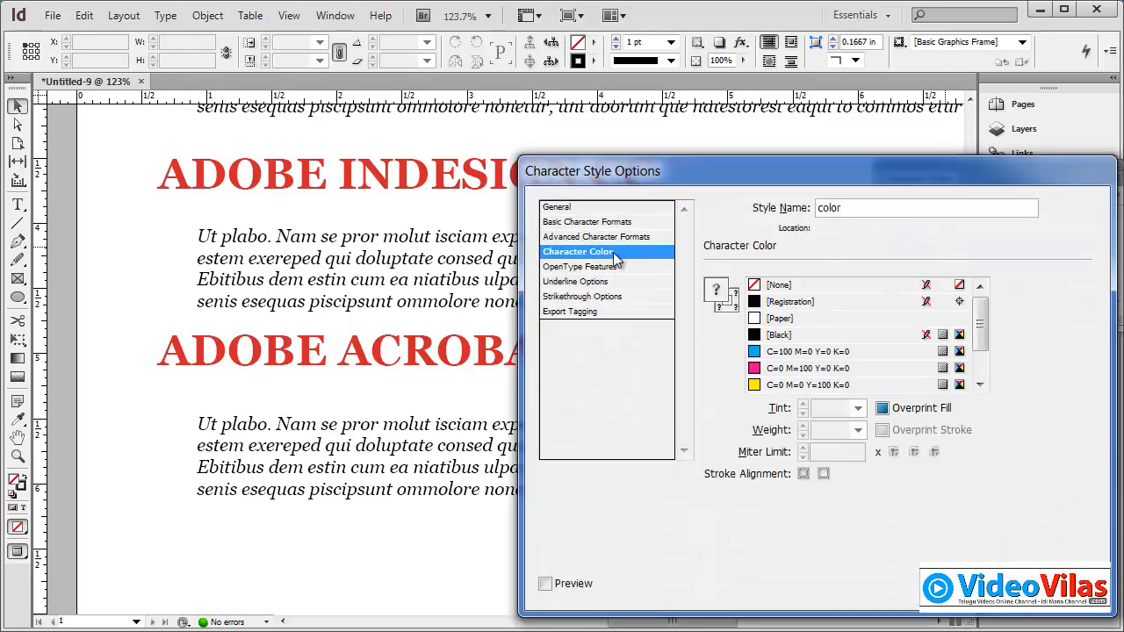
drag(979, 326, 980, 366)
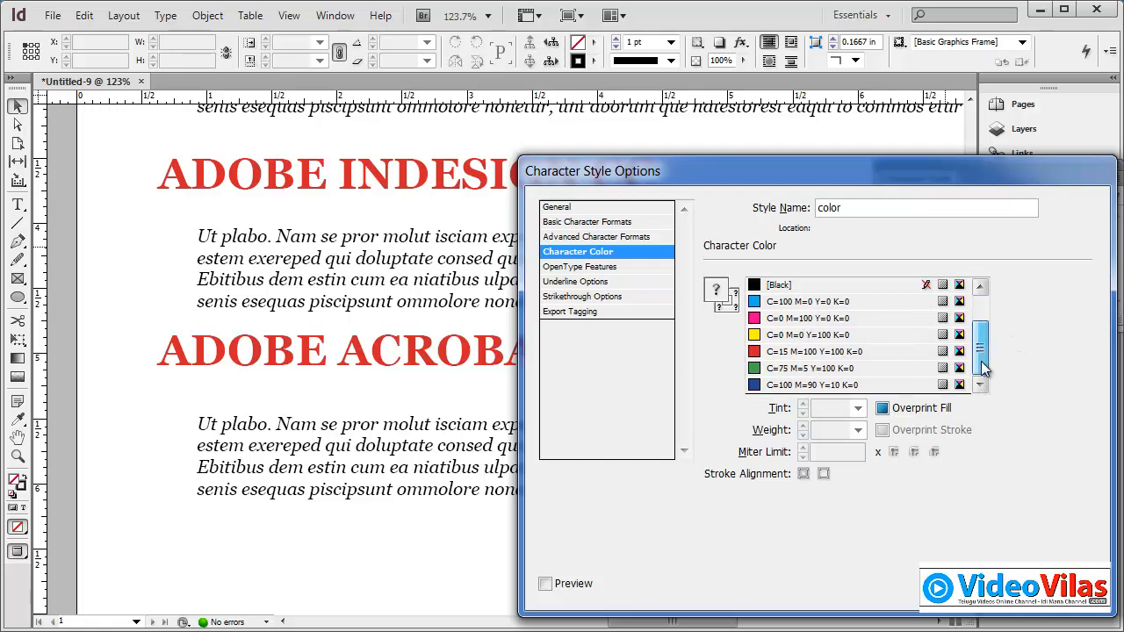
click(830, 352)
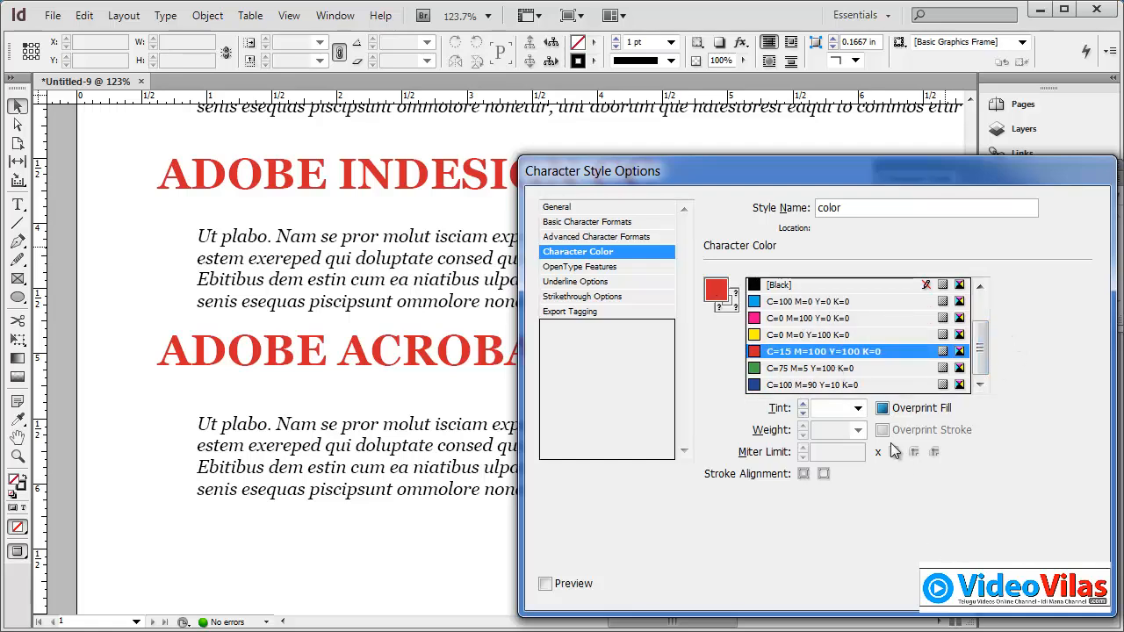
click(858, 409)
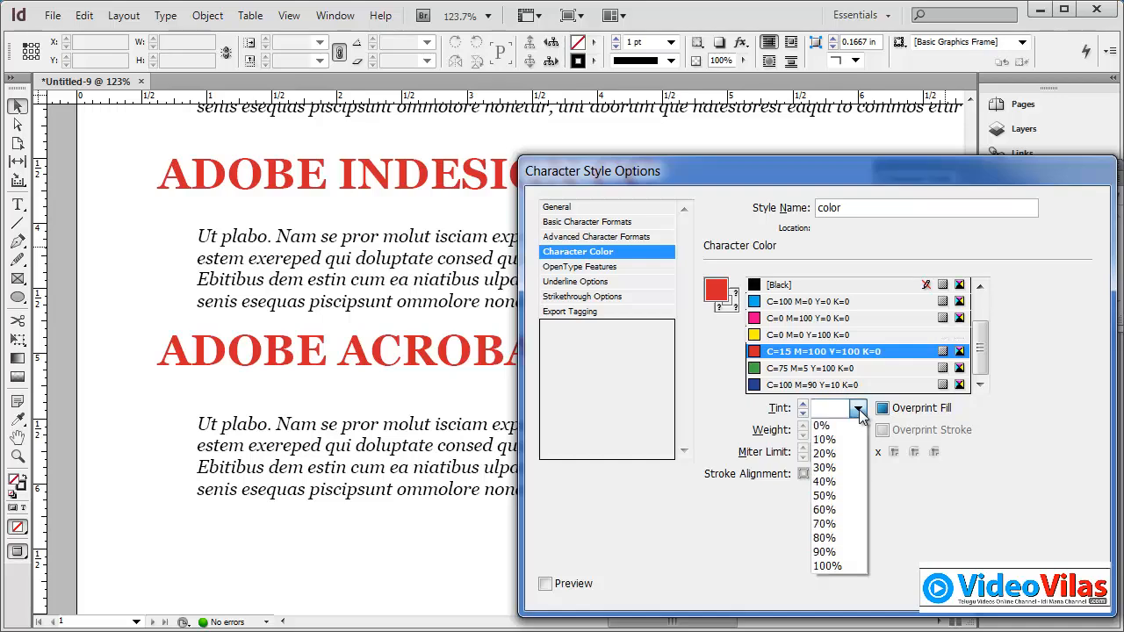
click(826, 524)
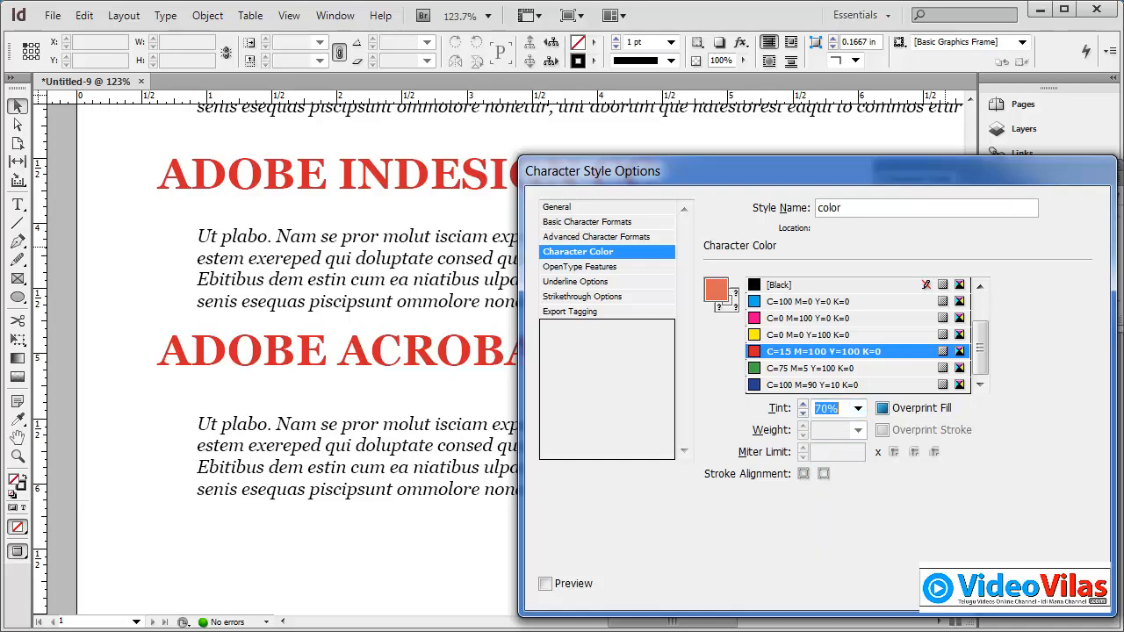
click(985, 583)
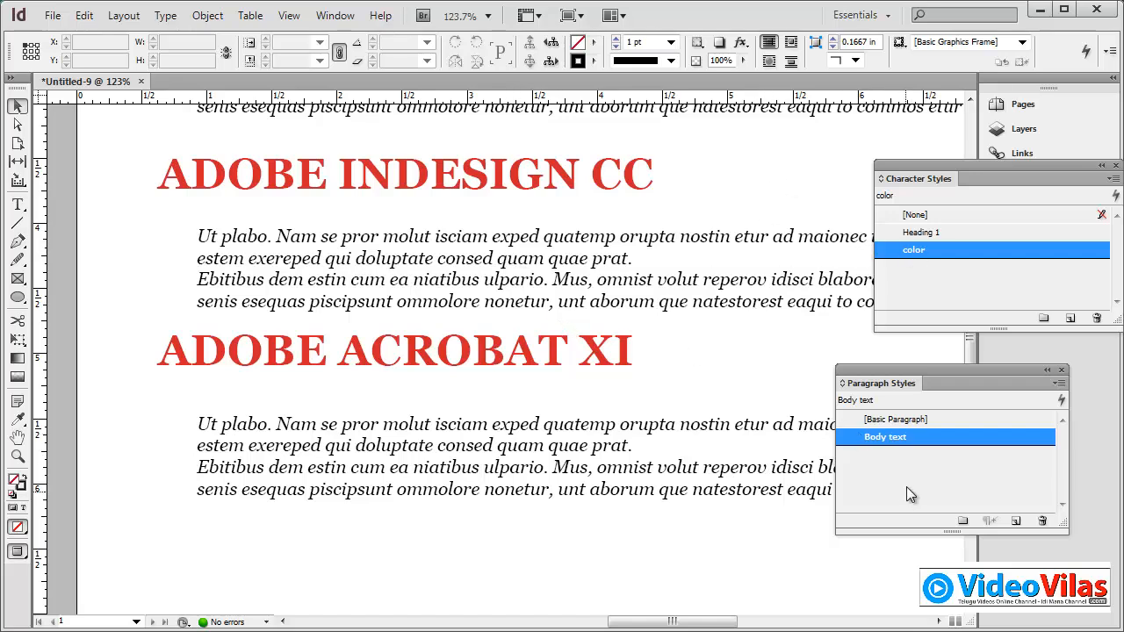
double_click(887, 437)
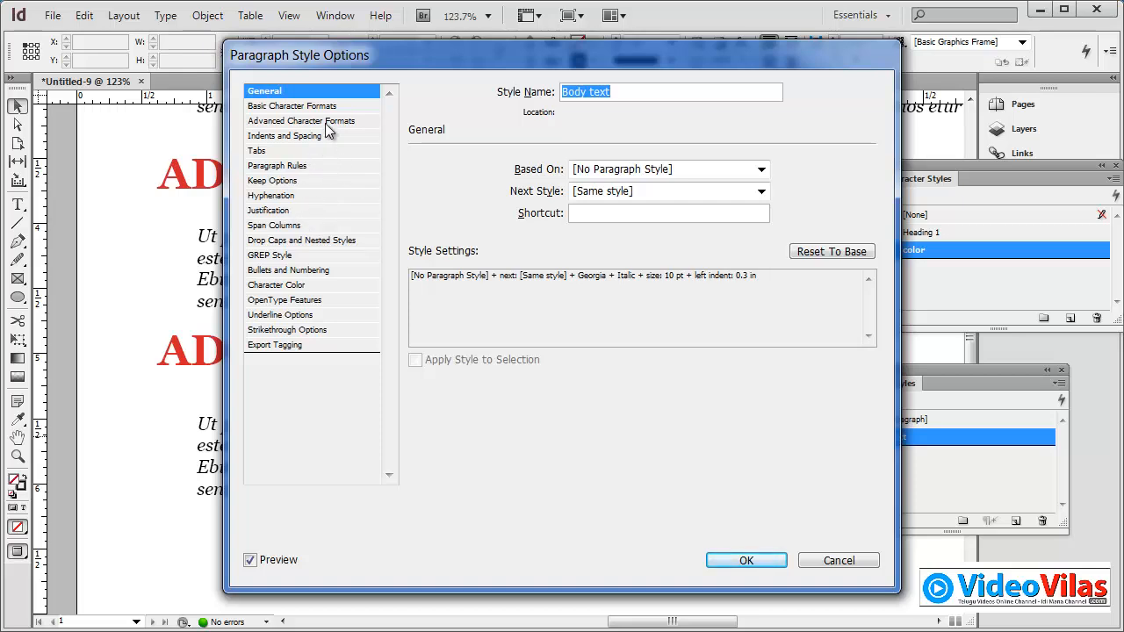
click(303, 107)
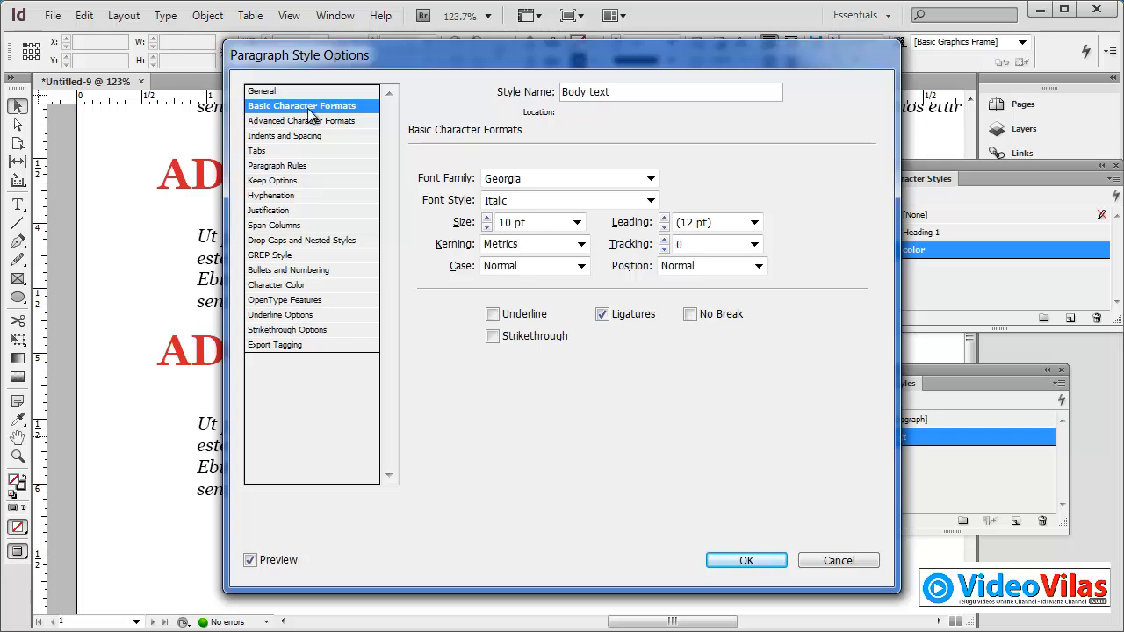
click(309, 122)
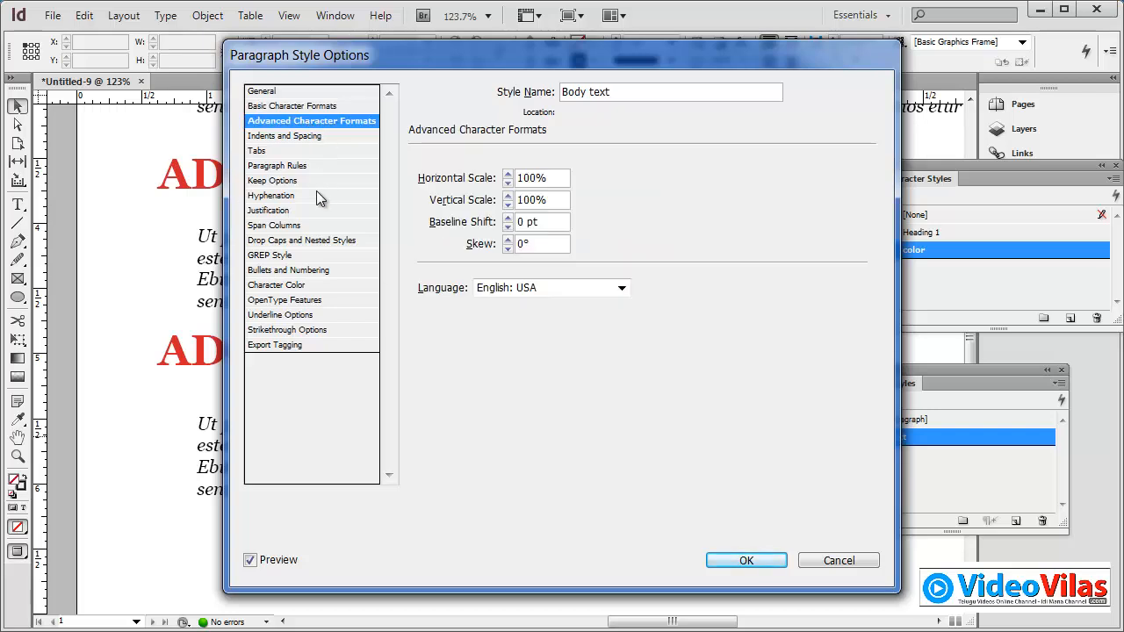
click(293, 287)
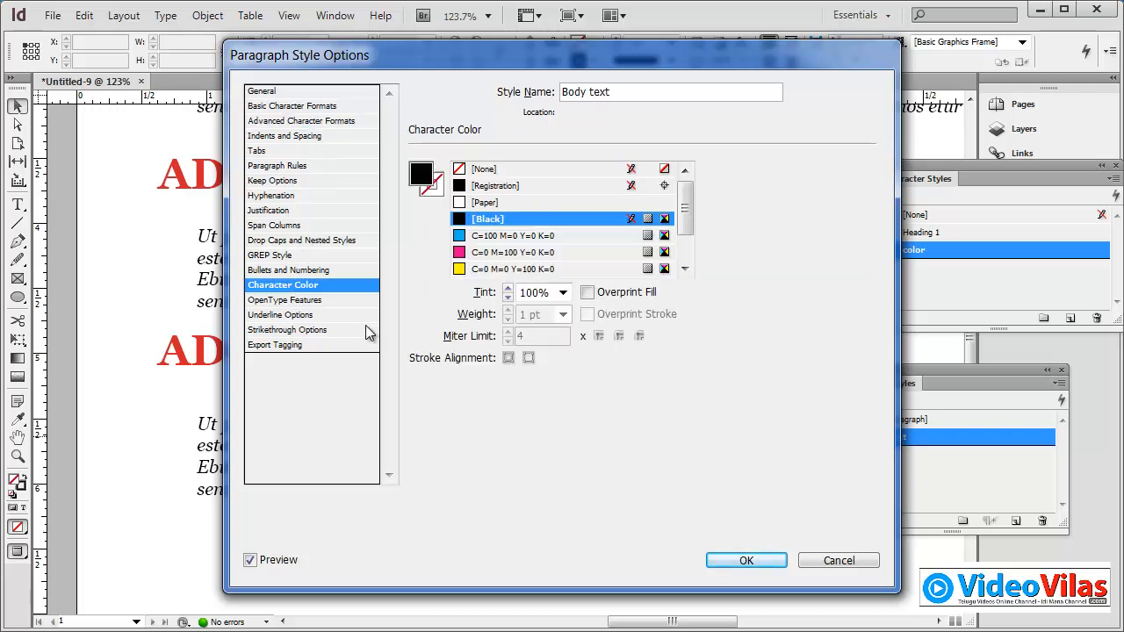
click(837, 559)
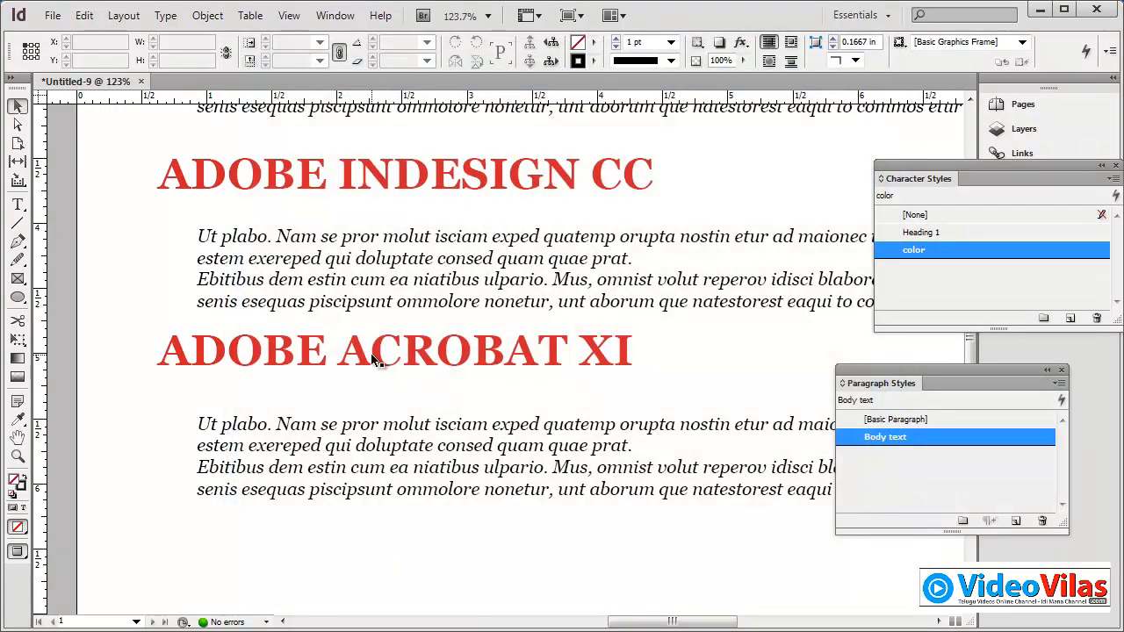
- Change the Body text paragraph style's character color to C=15 M=100 Y=100 K=0 at 70% tint and save the style
double_click(873, 438)
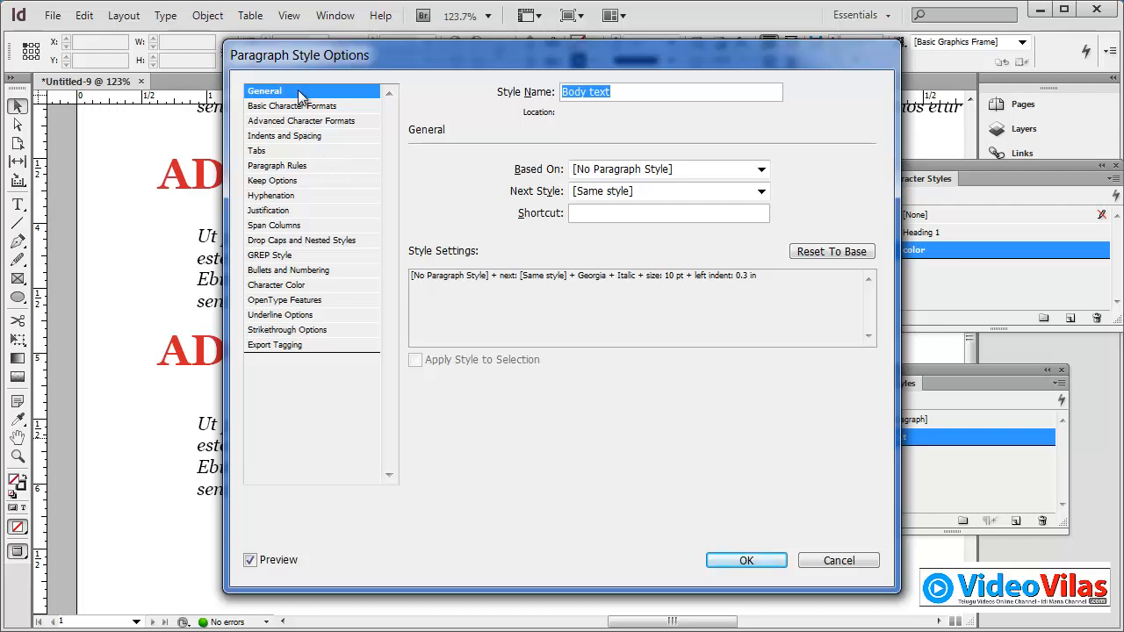
click(301, 288)
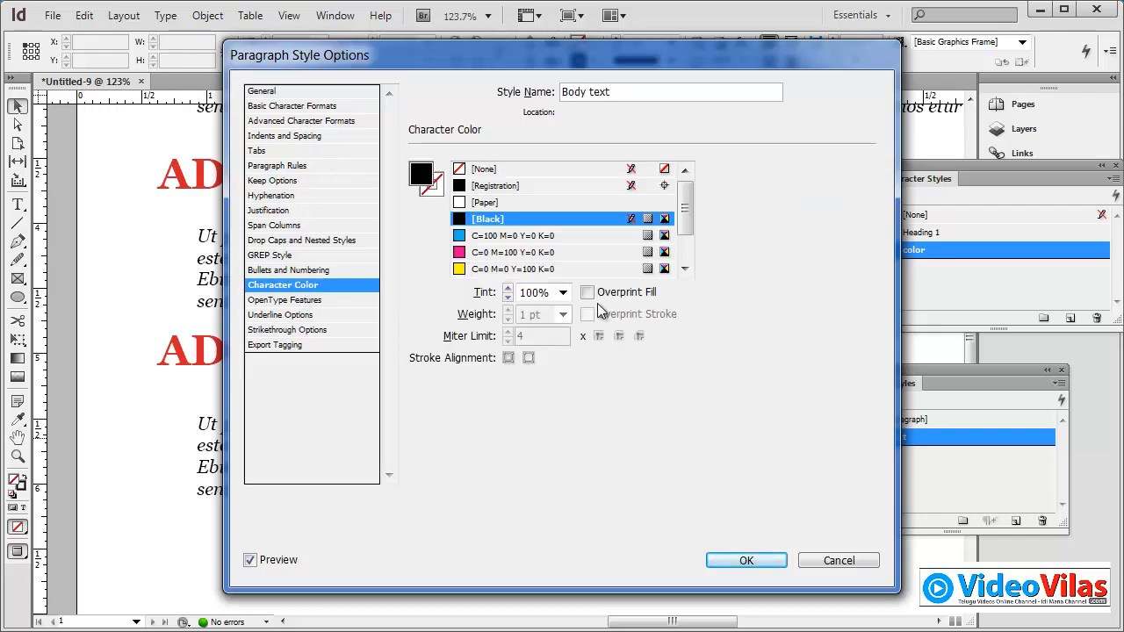
drag(682, 219, 688, 256)
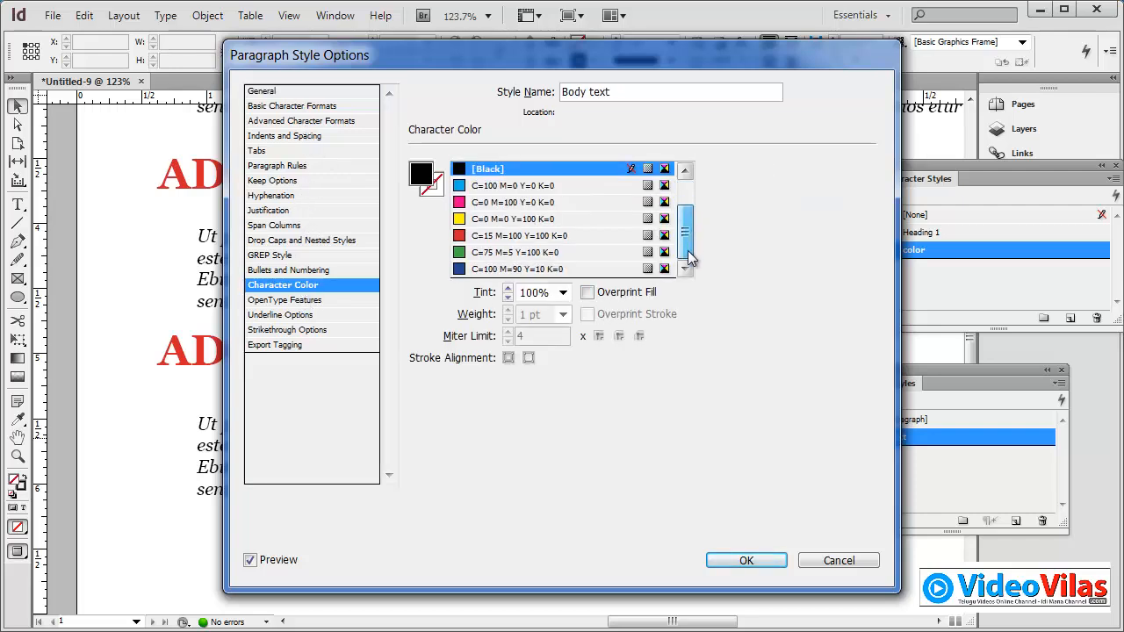
click(532, 235)
click(562, 292)
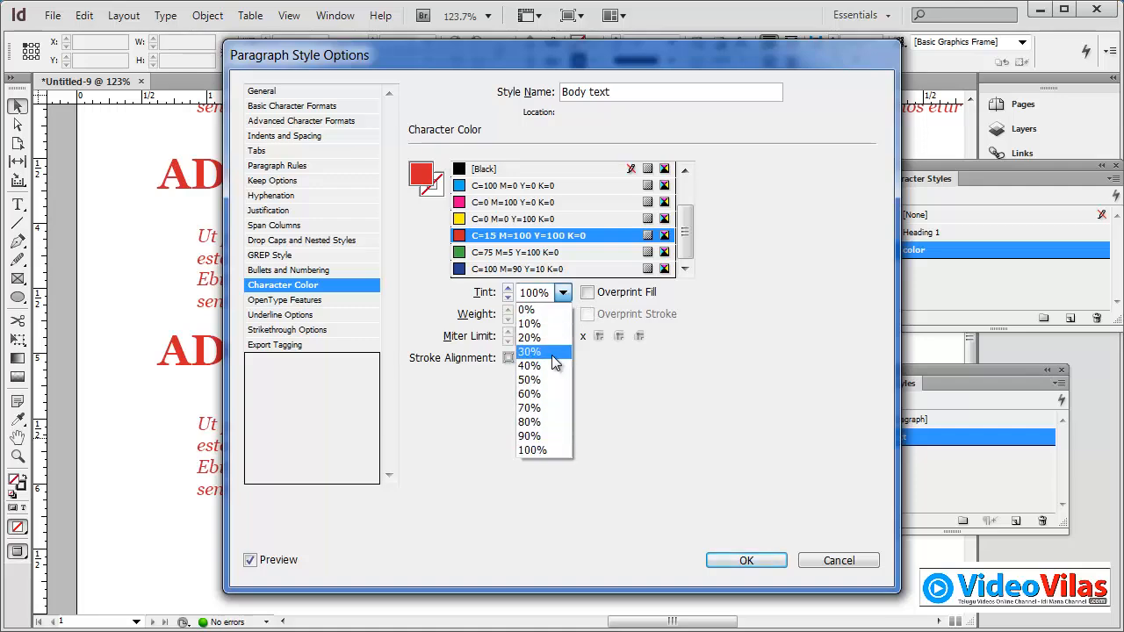
click(544, 407)
click(728, 560)
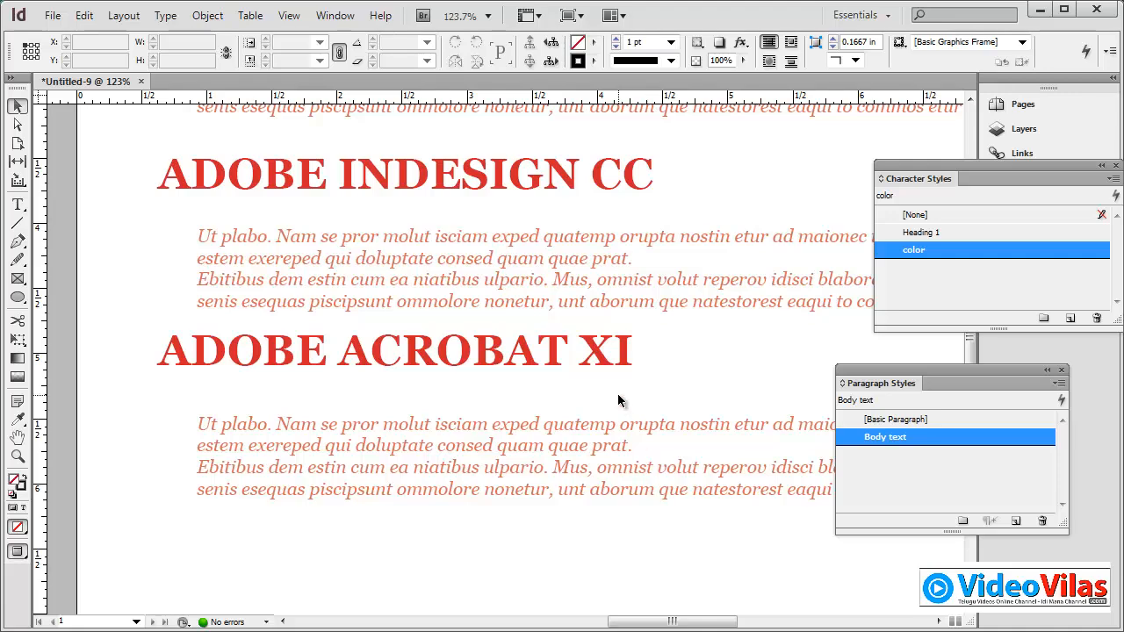
- Zoom the page so all four headings and paragraphs fill the view, and move the floating Paragraph Styles panel off the text
key(ctrl+0)
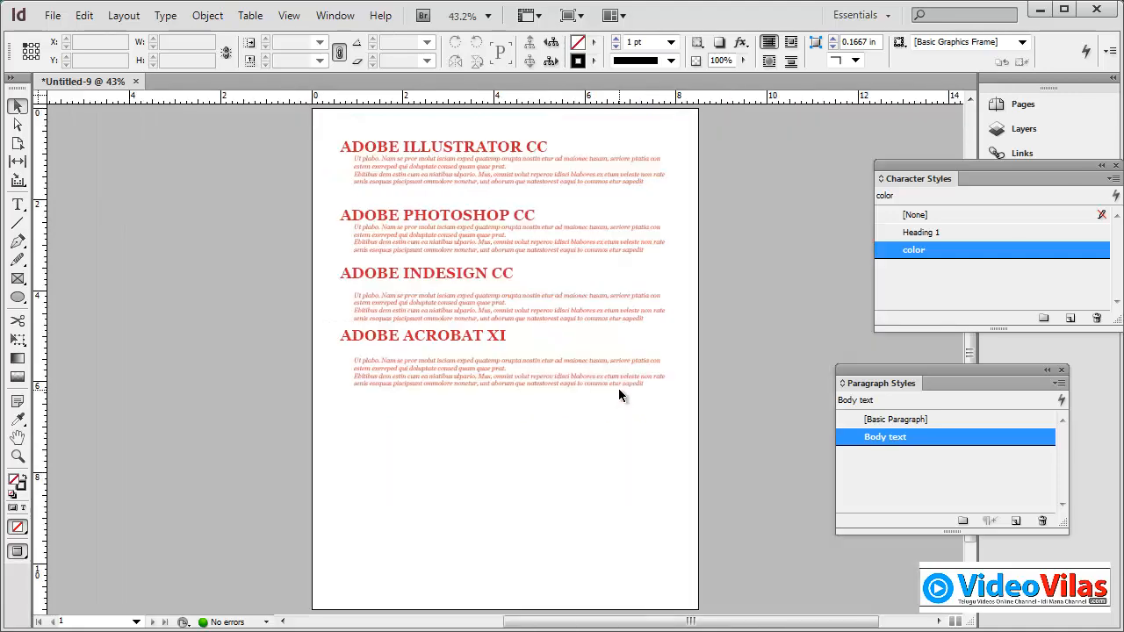
key(ctrl+space)
drag(314, 120, 714, 401)
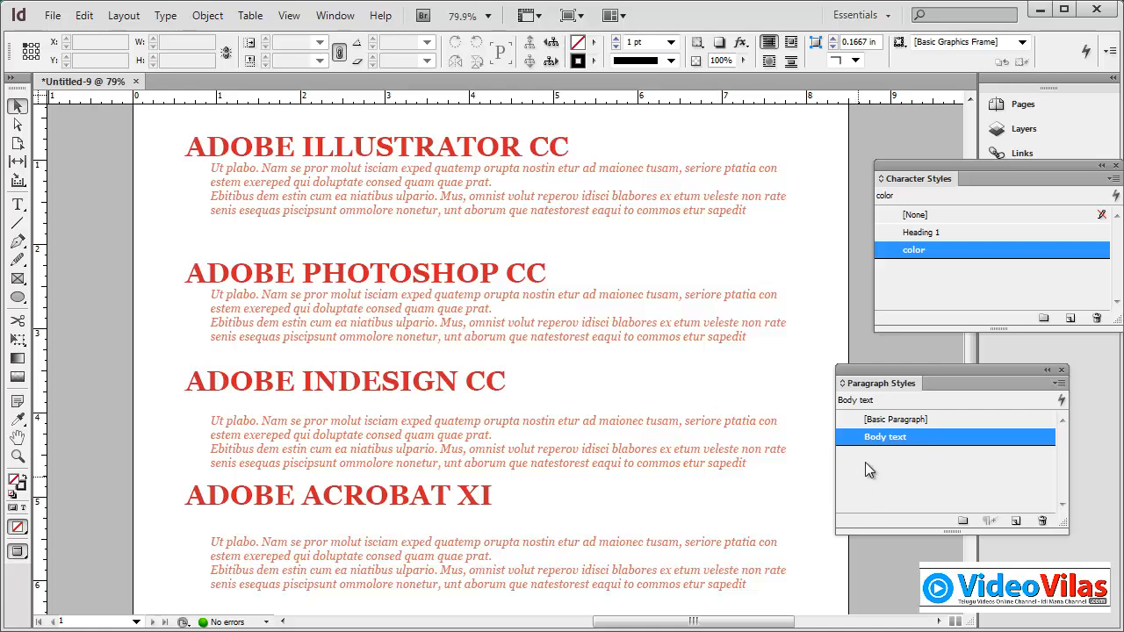
drag(888, 383, 924, 369)
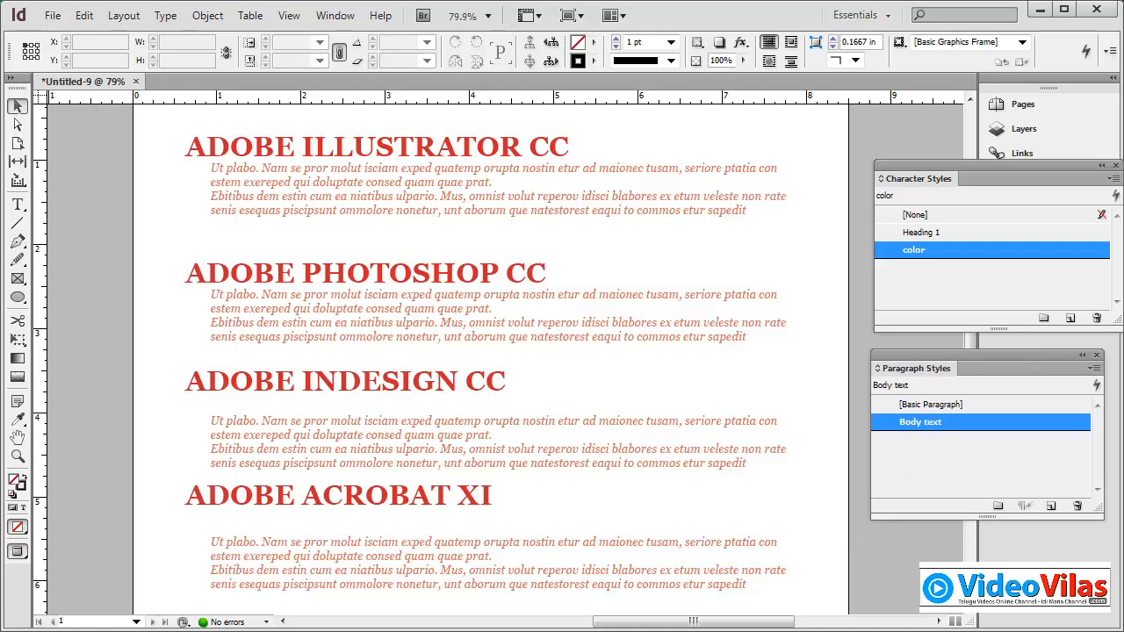
- Show the Object Styles panel and place it beside the Character Styles panel, clear of the headings
click(333, 20)
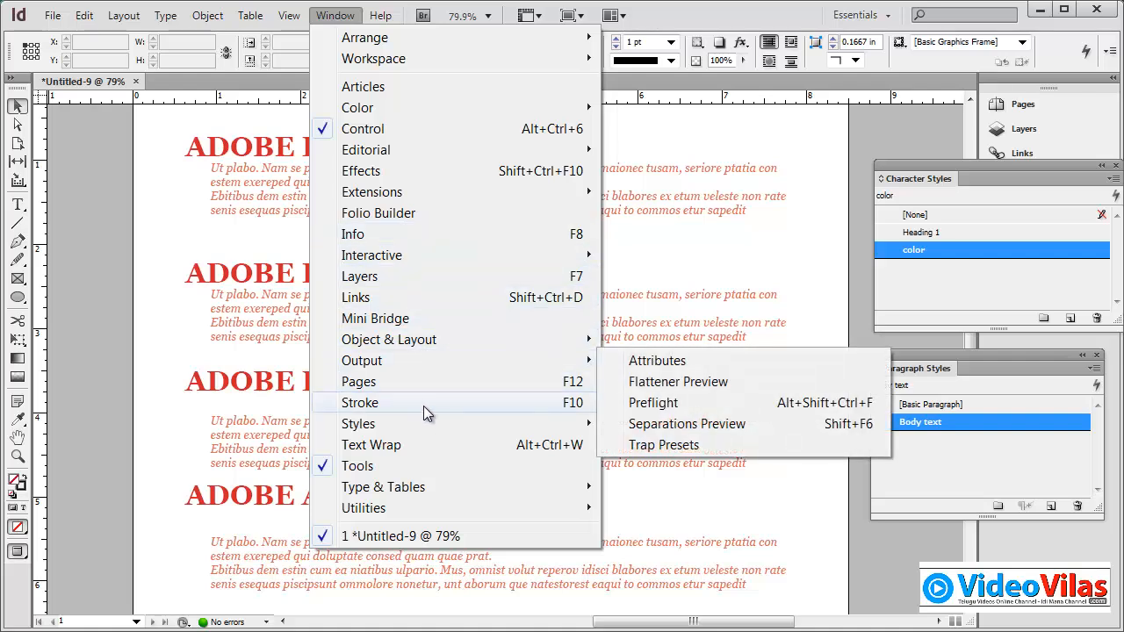
mouse_move(484, 430)
click(682, 464)
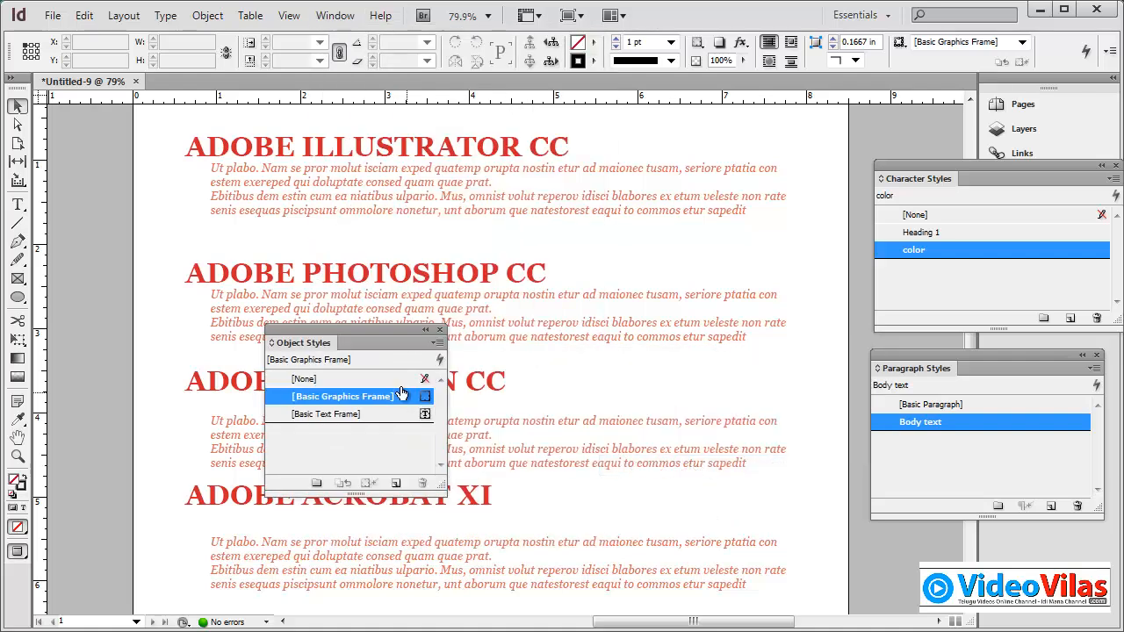
drag(393, 337, 850, 200)
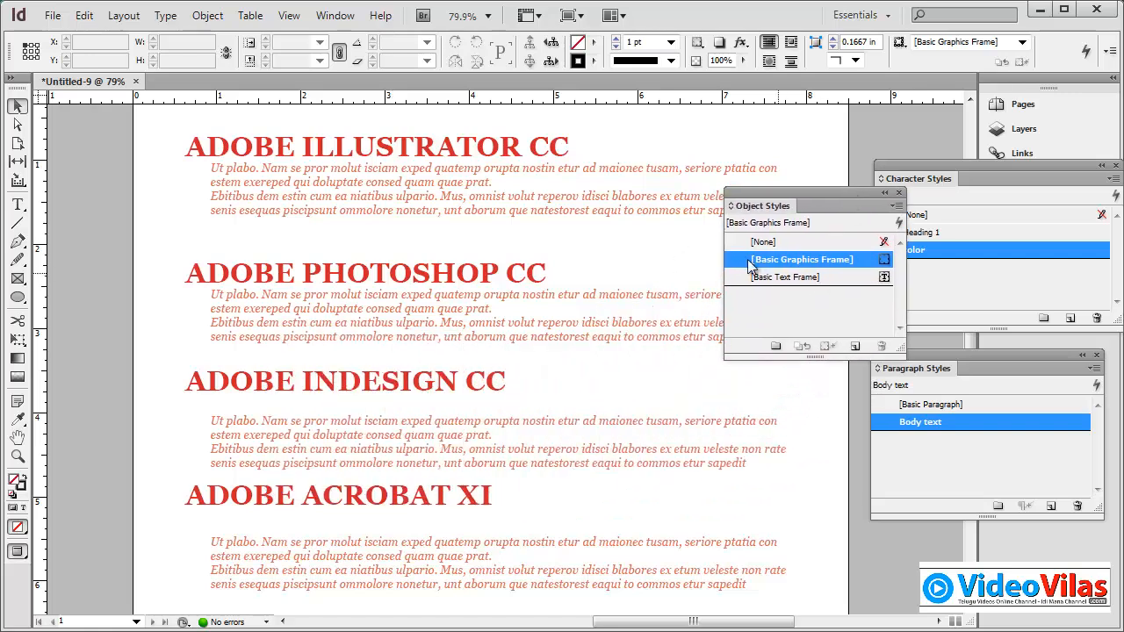
- Draw an ellipse with a drop shadow beside the first paragraph and scale it to about 0.33 by 0.36 in
click(18, 296)
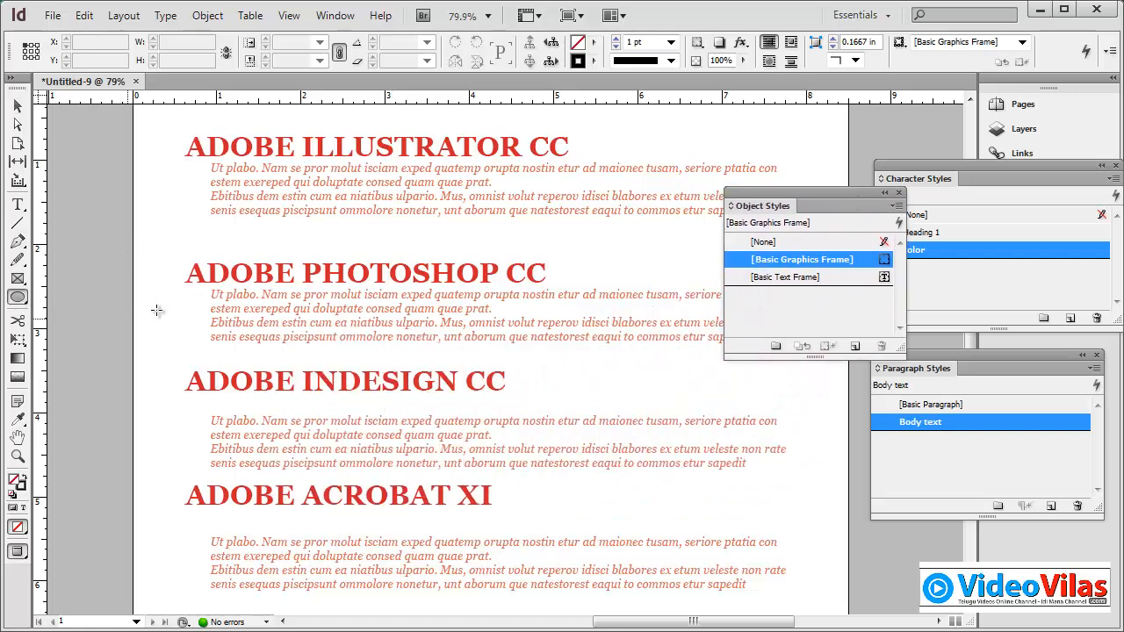
drag(151, 193, 190, 235)
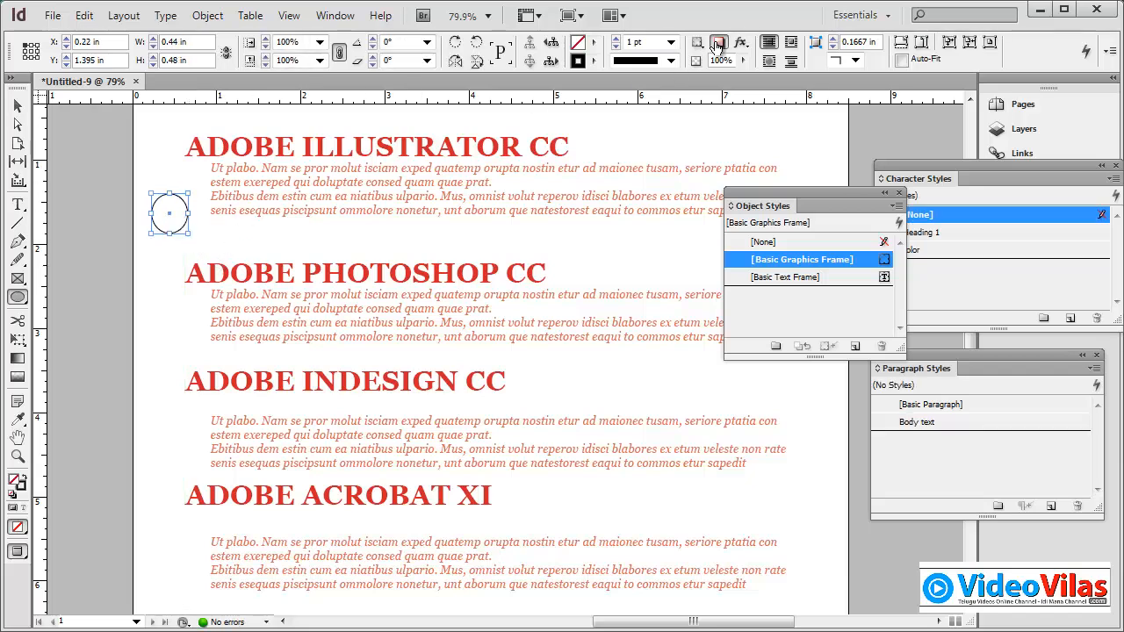
click(720, 42)
click(18, 106)
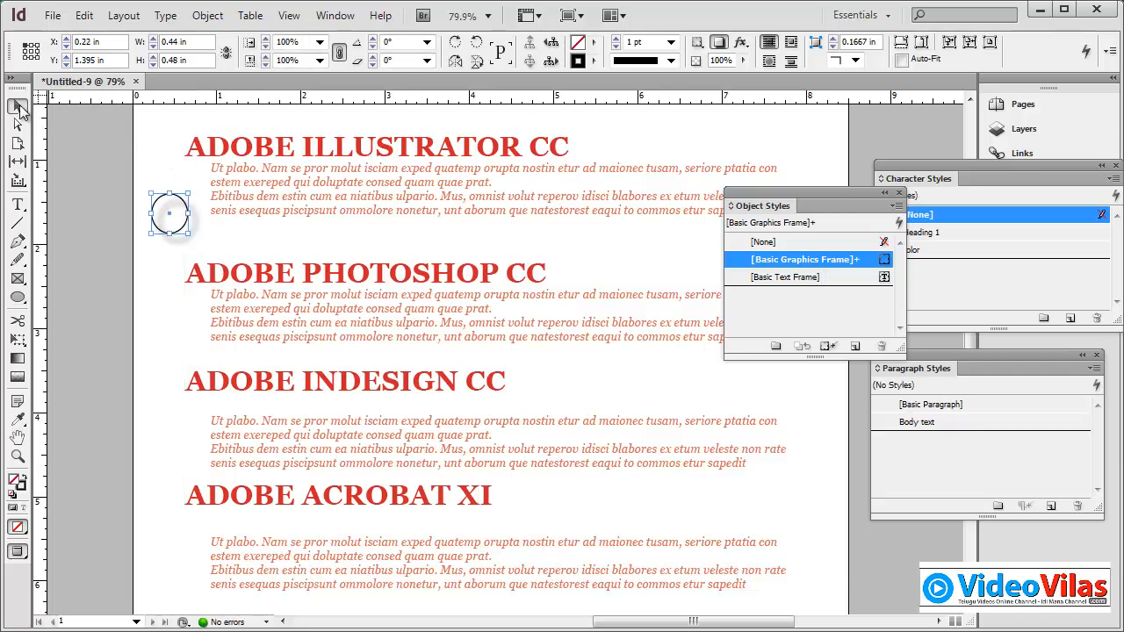
drag(189, 227, 180, 223)
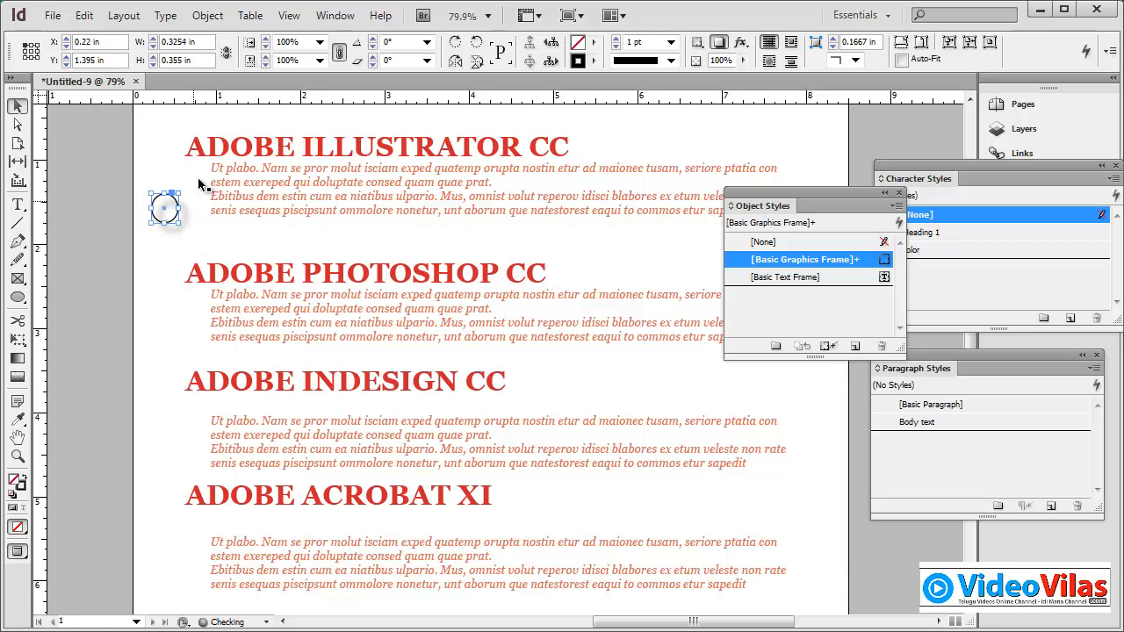
- Fill the shadowed circle with [Paper] and move it in front of the ADOBE ILLUSTRATOR CC heading
click(594, 43)
click(606, 115)
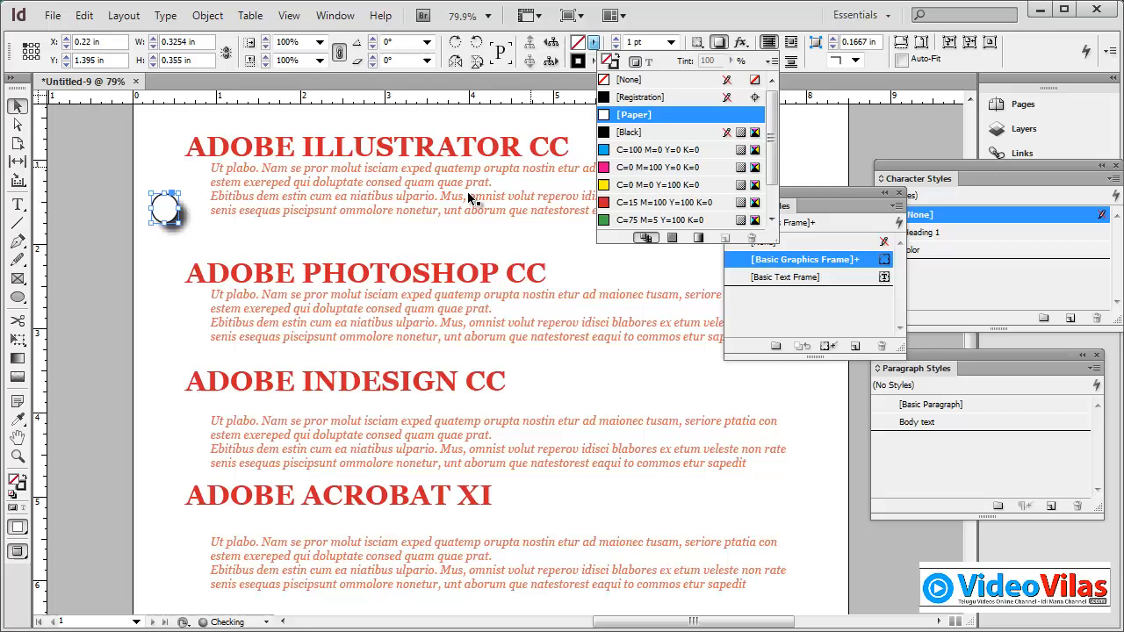
click(125, 254)
drag(175, 213, 182, 152)
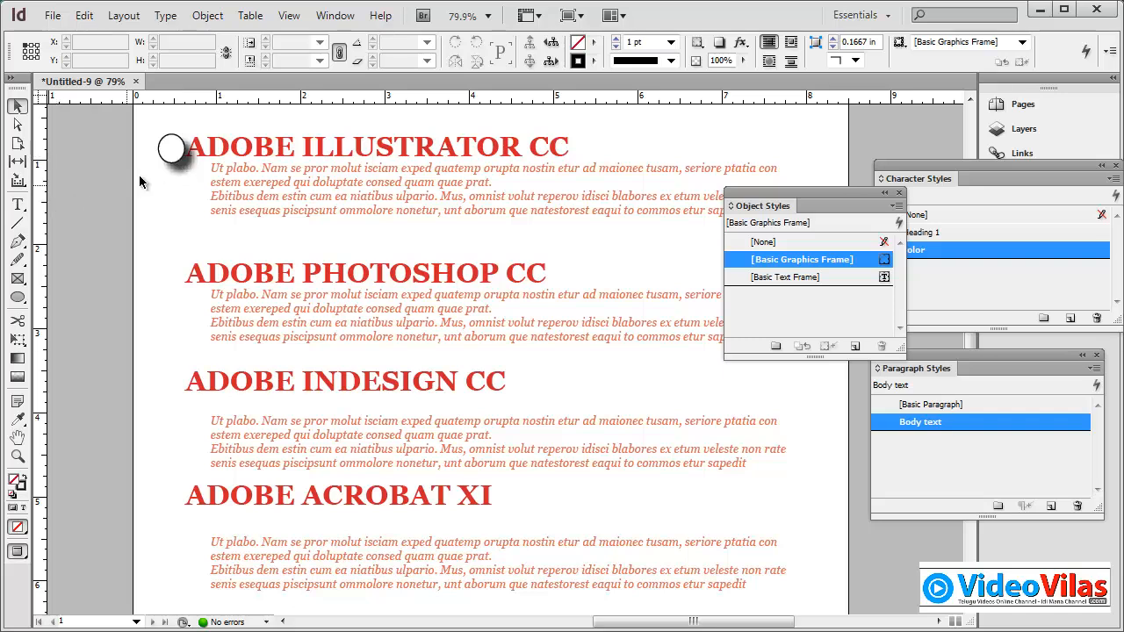
drag(175, 162, 173, 507)
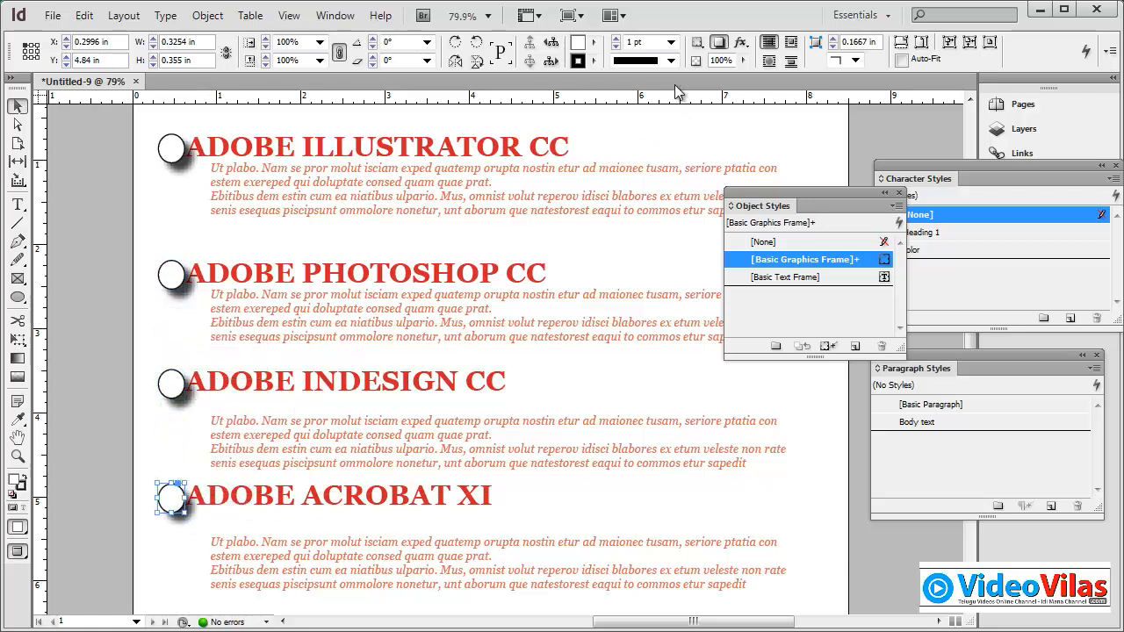
drag(117, 230, 173, 508)
key(Delete)
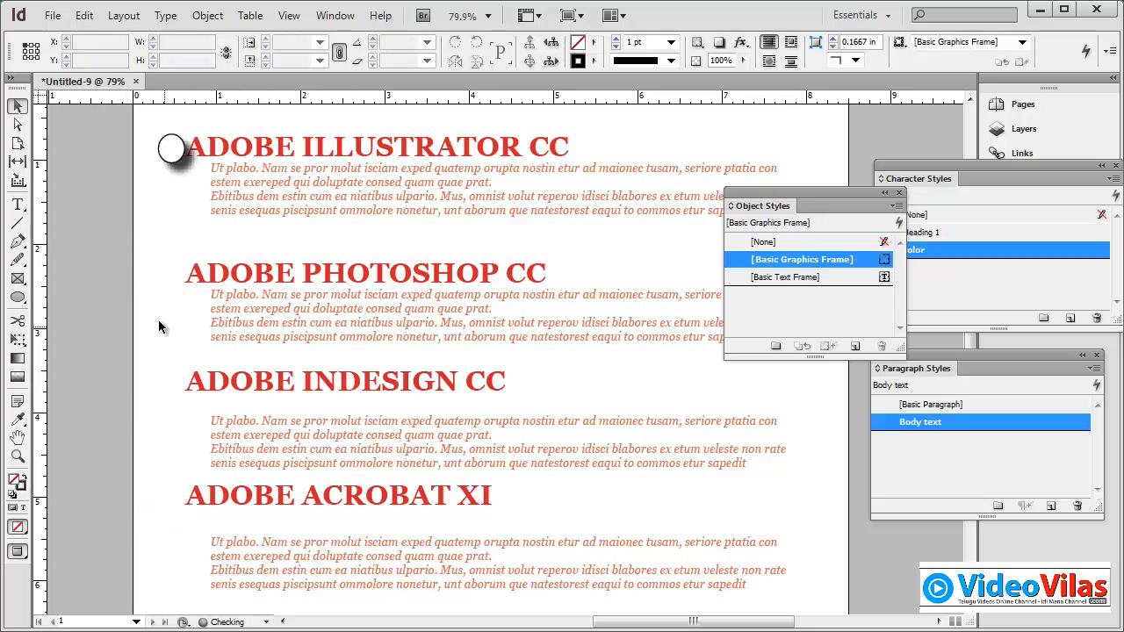
- Draw a plain circle about 0.33 in wide before the ADOBE PHOTOSHOP CC heading and copy it to the ADOBE INDESIGN CC and ADOBE ACROBAT XI headings
mouse_move(175, 272)
mouse_down()
mouse_move(167, 255)
mouse_move(186, 286)
mouse_up()
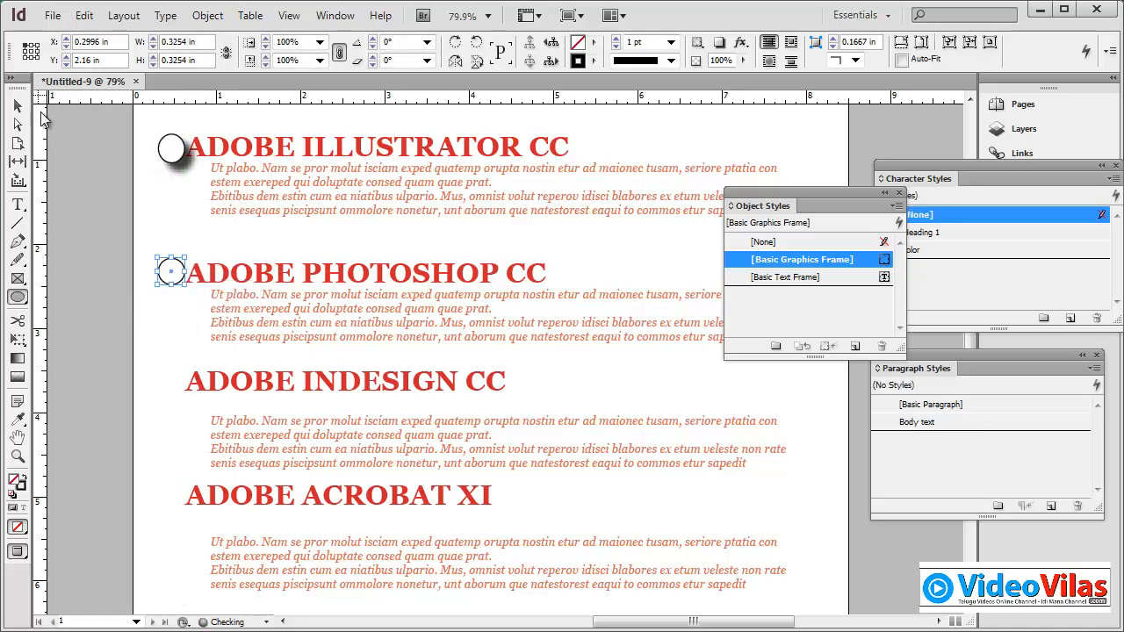
key(v)
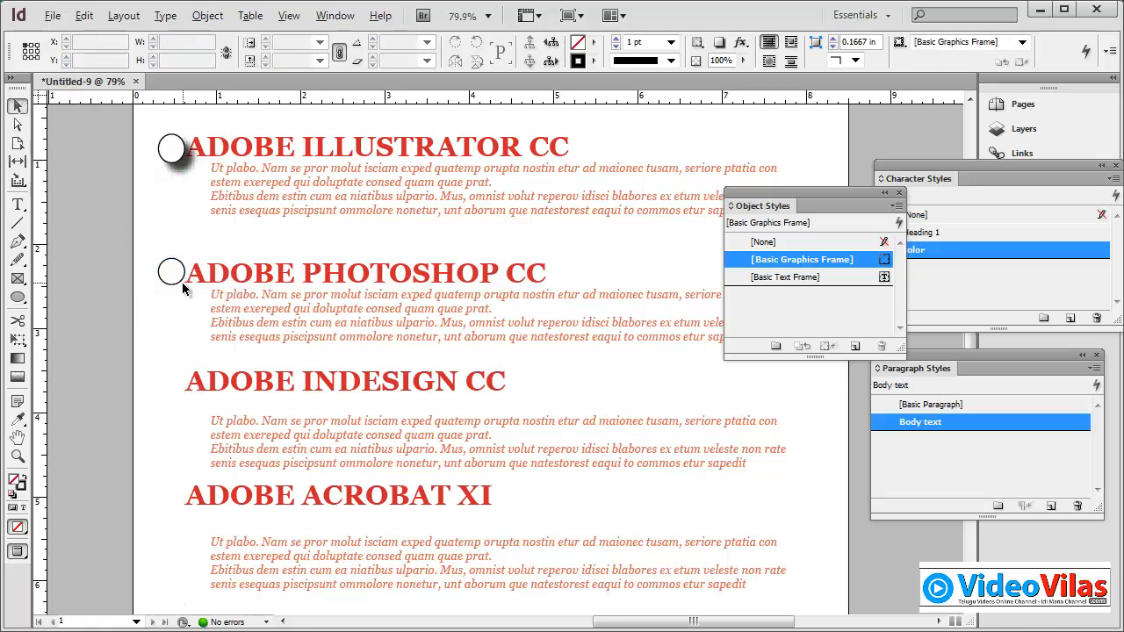
drag(182, 282, 182, 509)
- Create a new object style from the shadowed circle beside ADOBE ILLUSTRATOR CC, keeping the default name Object Style 1
click(178, 158)
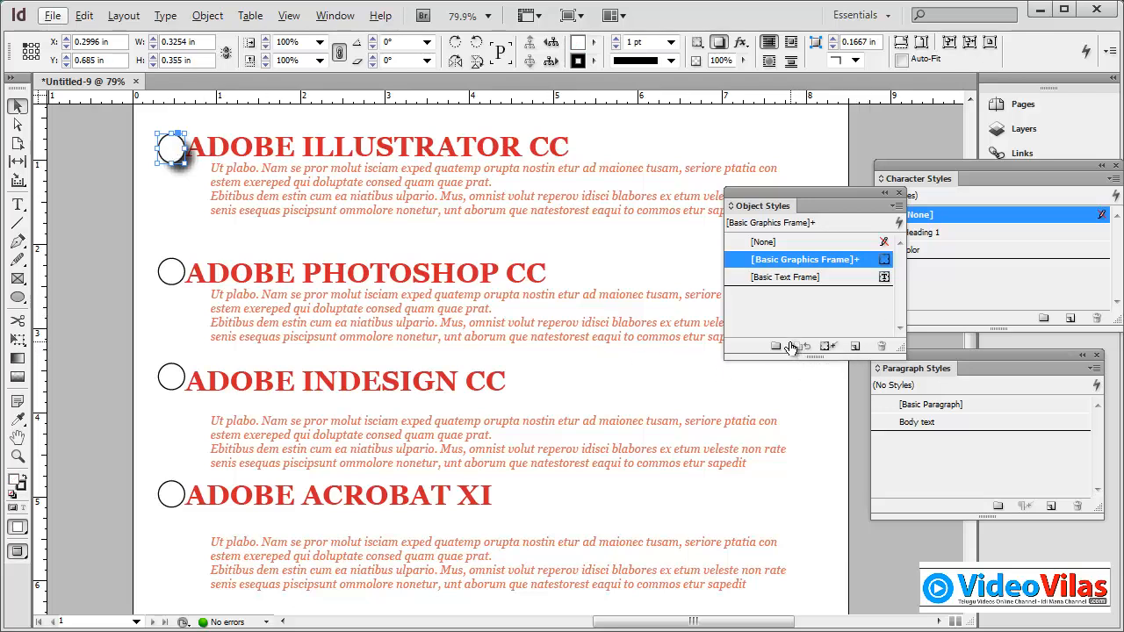
alt+click(857, 348)
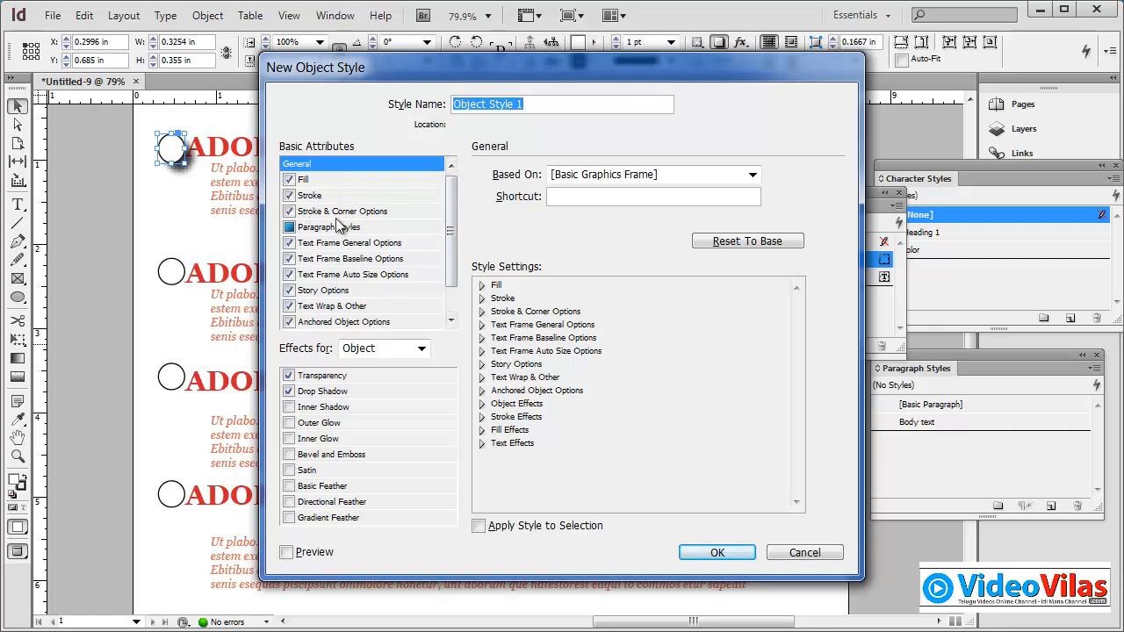
click(717, 551)
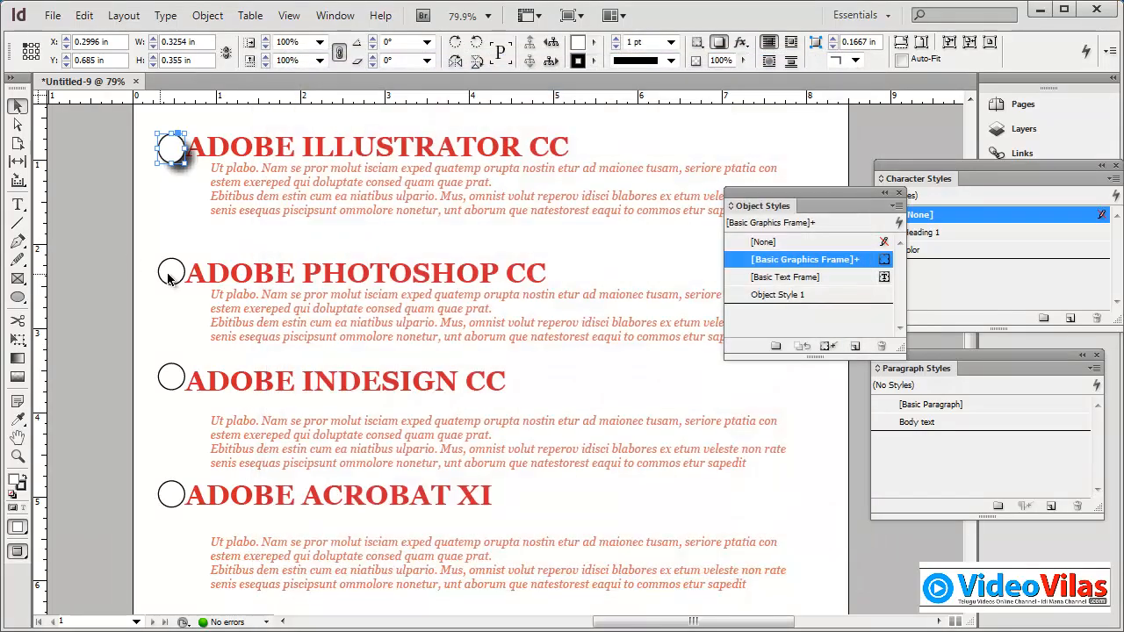
click(179, 276)
click(779, 295)
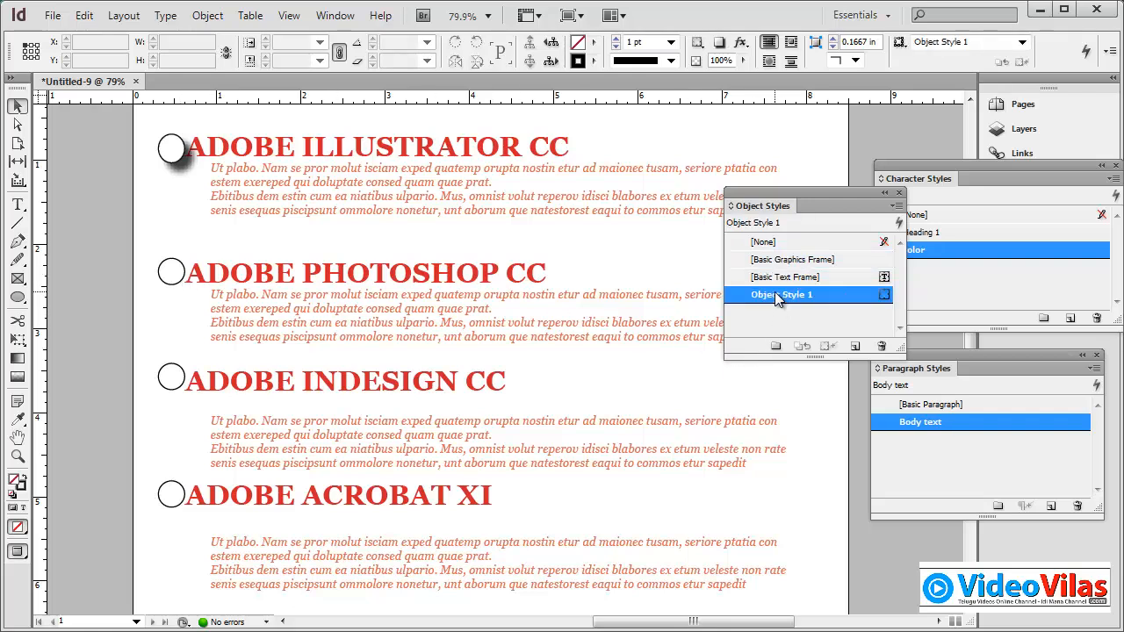
click(780, 297)
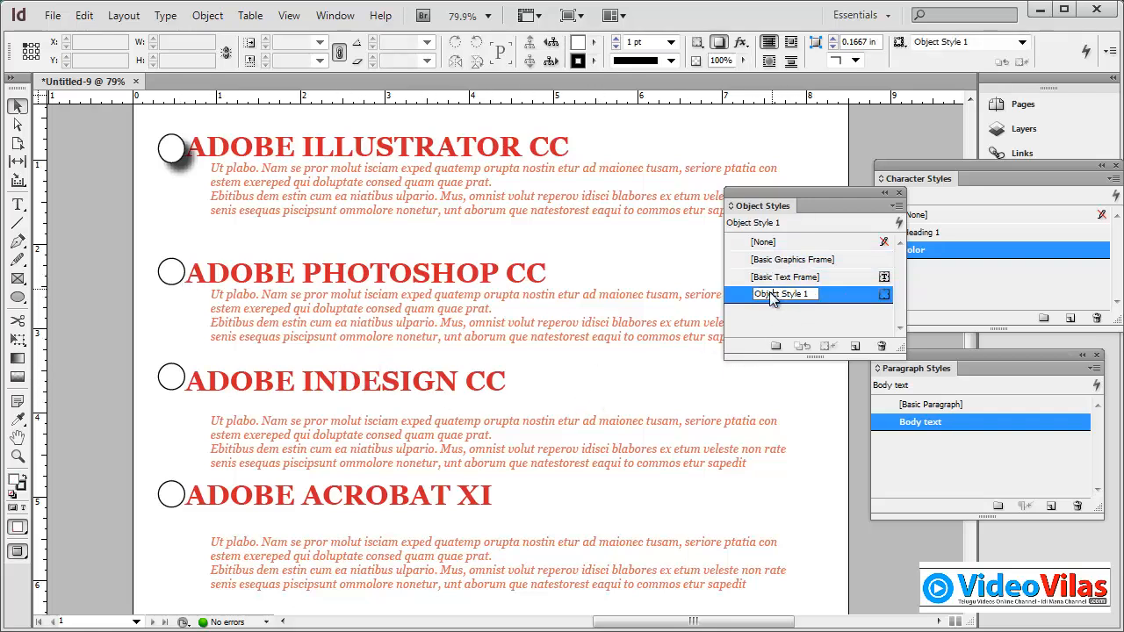
click(748, 311)
double_click(761, 298)
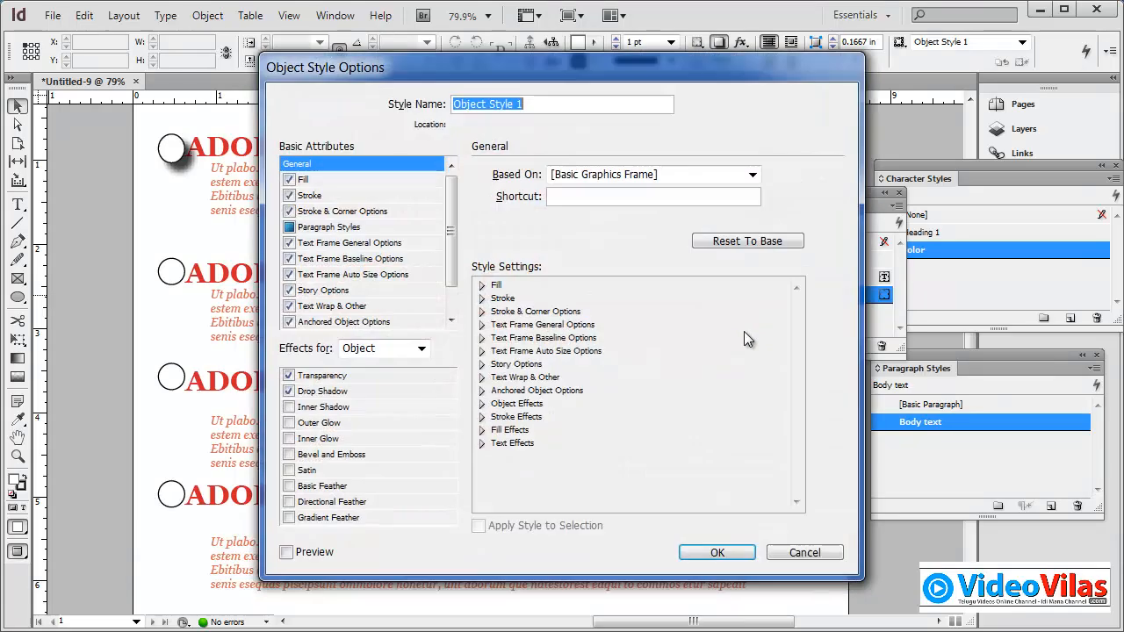
click(795, 551)
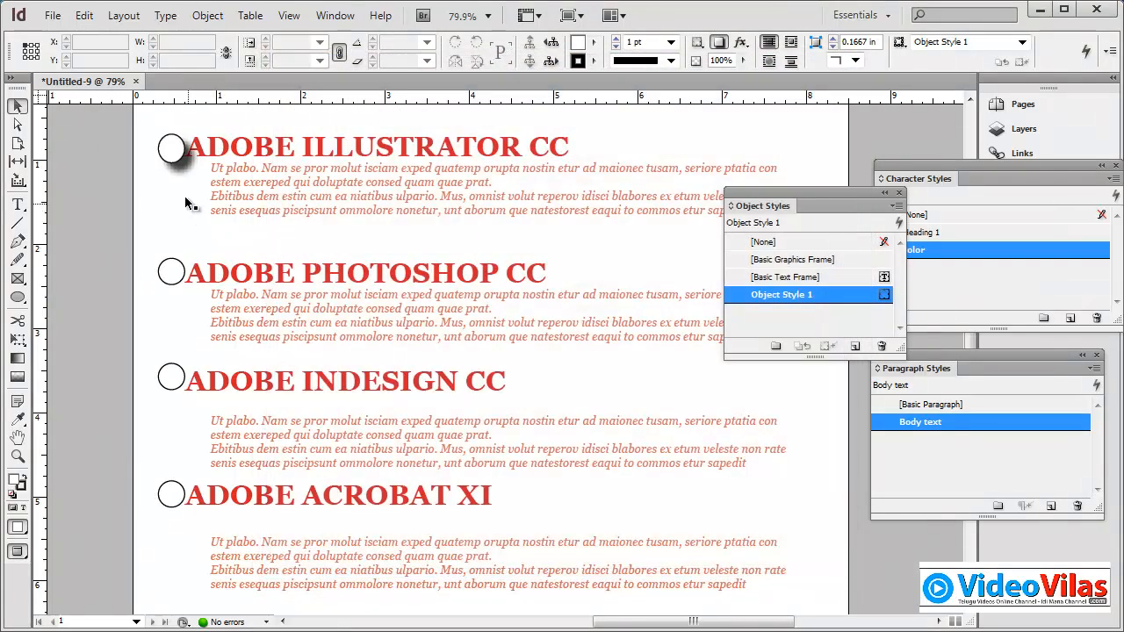
- Try the [None] and [Basic Graphics Frame] styles on the circle beside ADOBE ILLUSTRATOR CC, and finally apply Object Style 1 to it
click(175, 150)
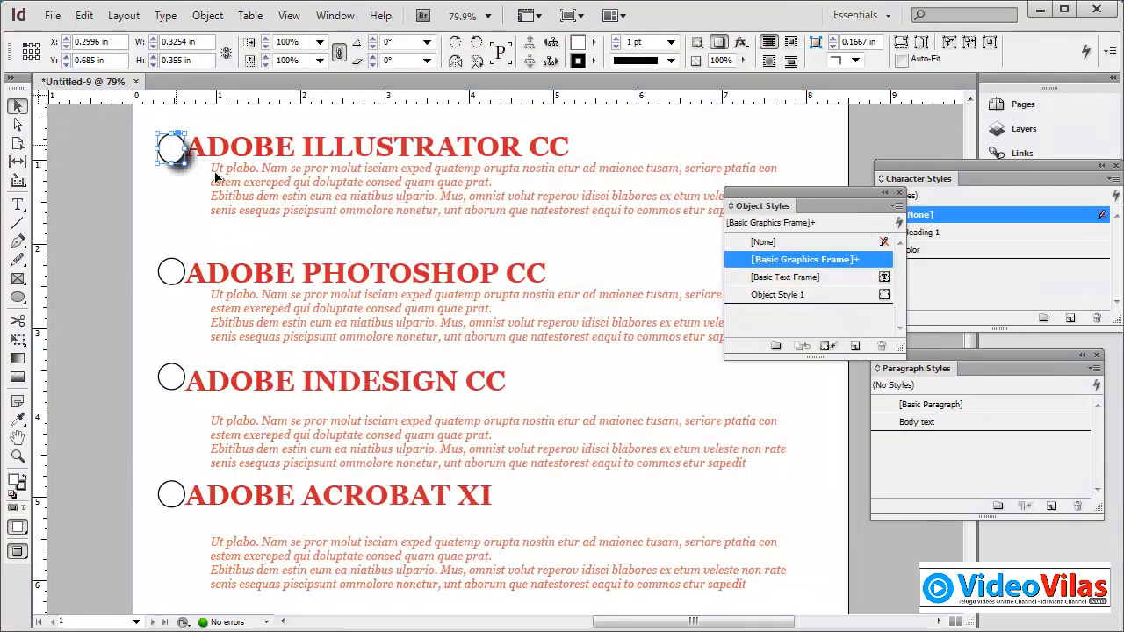
click(763, 243)
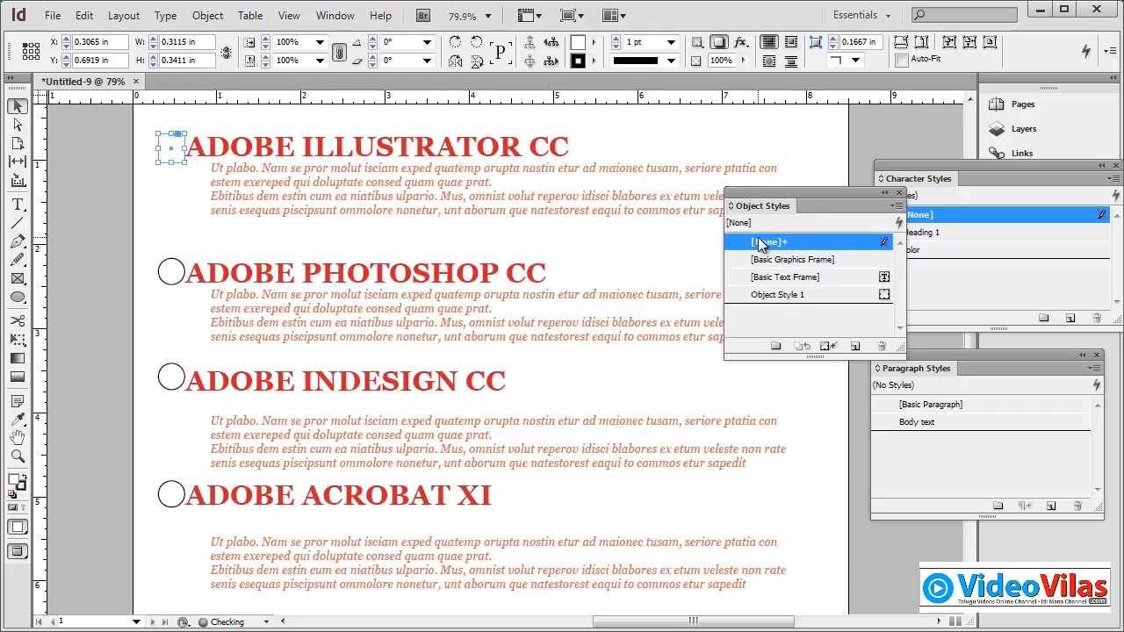
click(762, 262)
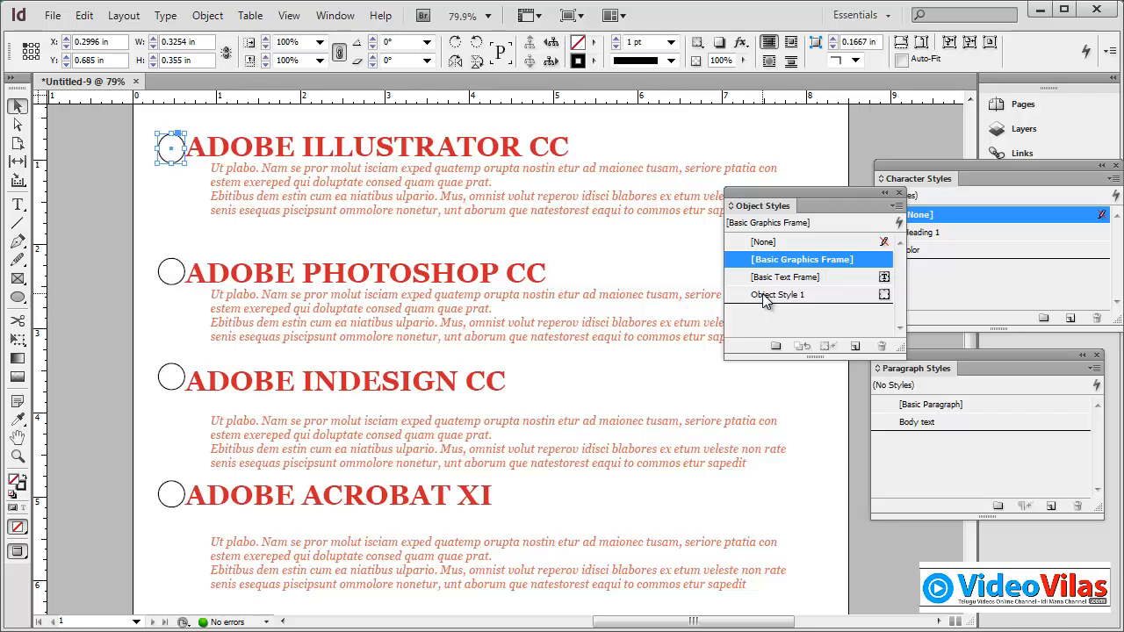
click(764, 296)
- Apply Object Style 1 to the circles beside the ADOBE PHOTOSHOP CC, ADOBE INDESIGN CC and ADOBE ACROBAT XI headings and deselect everything
click(172, 274)
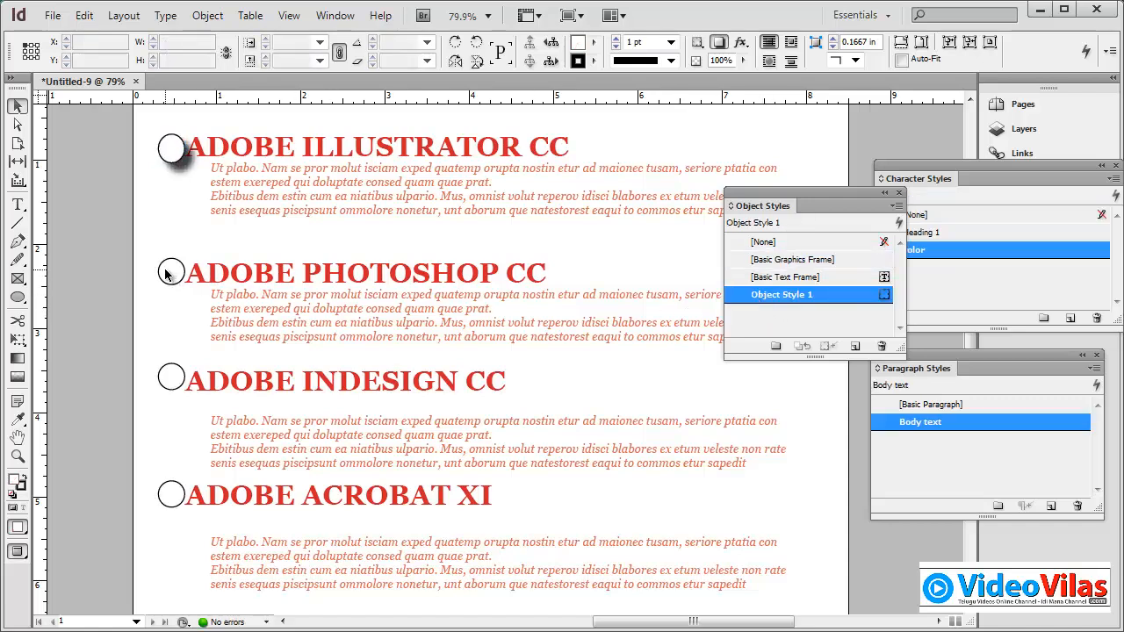
click(763, 296)
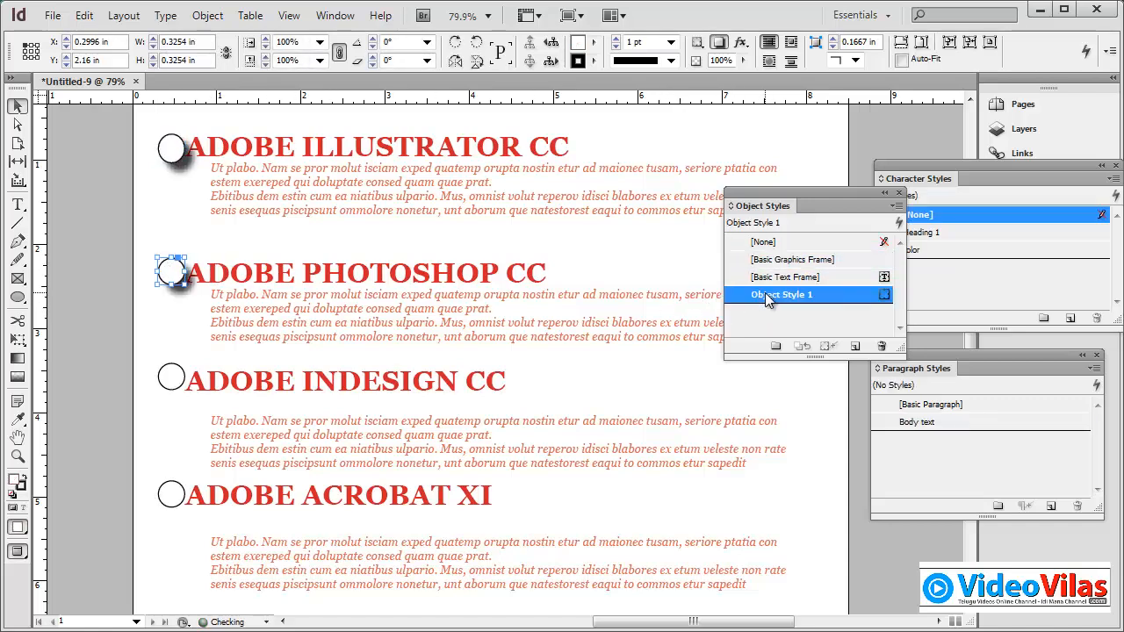
click(167, 372)
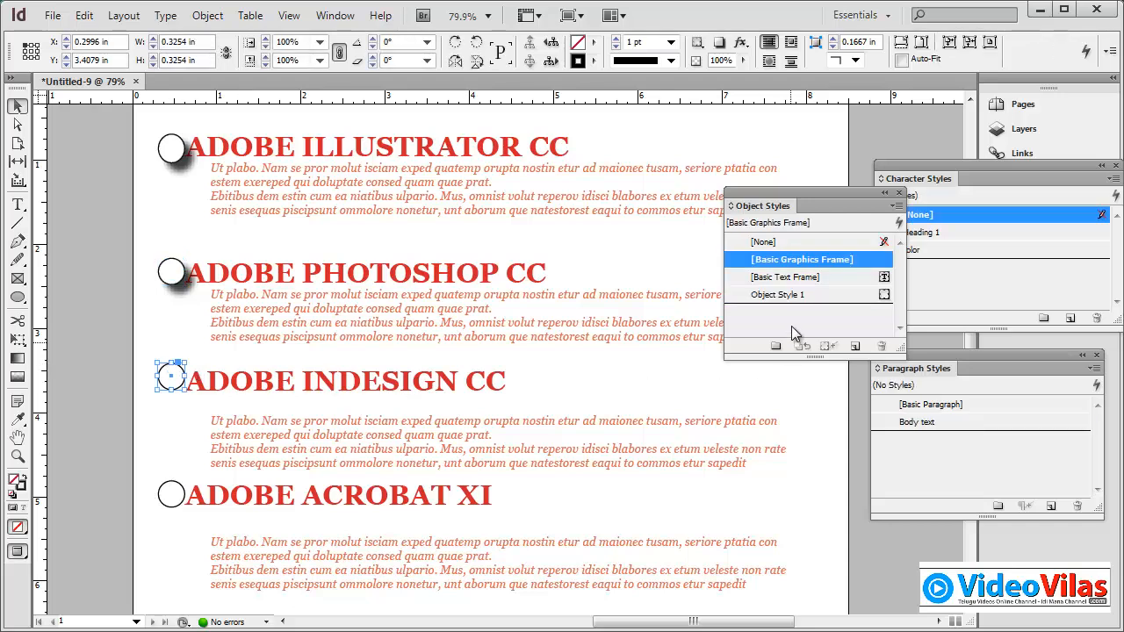
click(787, 295)
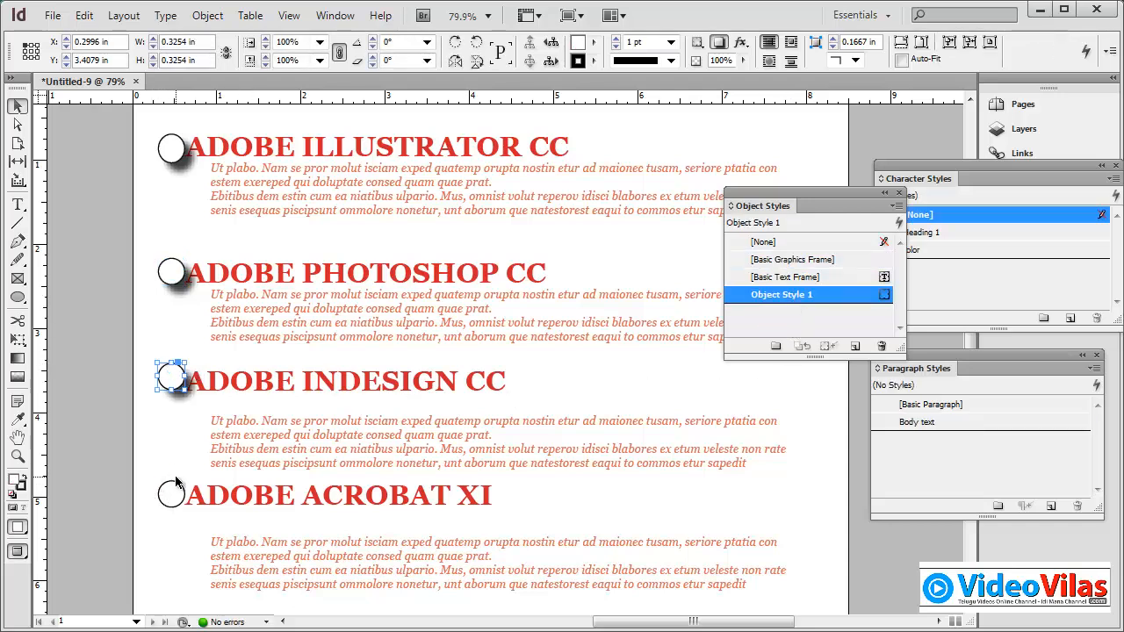
click(172, 487)
click(763, 295)
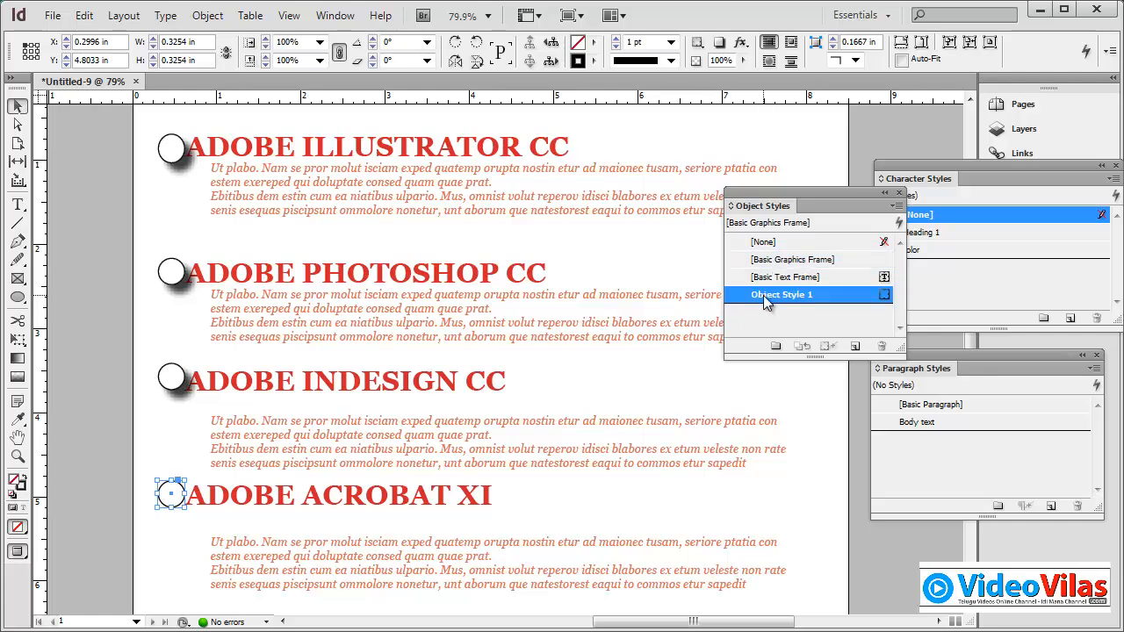
click(88, 355)
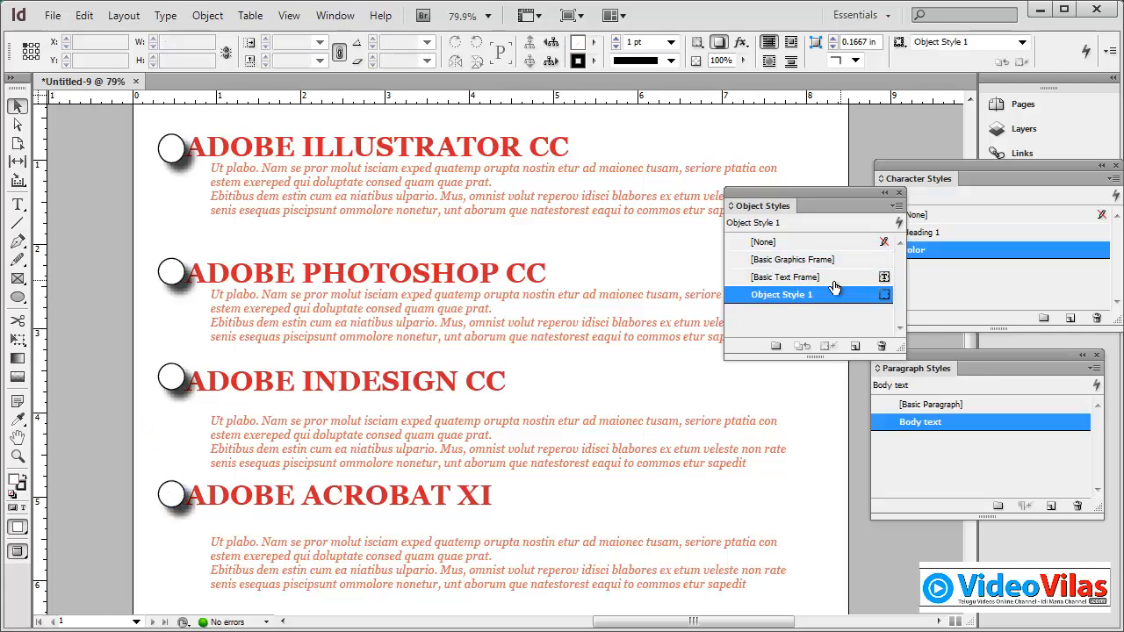
- Edit Object Style 1 to turn off its drop shadow and set its fill to C=0 M=100 Y=0 K=0, and save the style
double_click(809, 297)
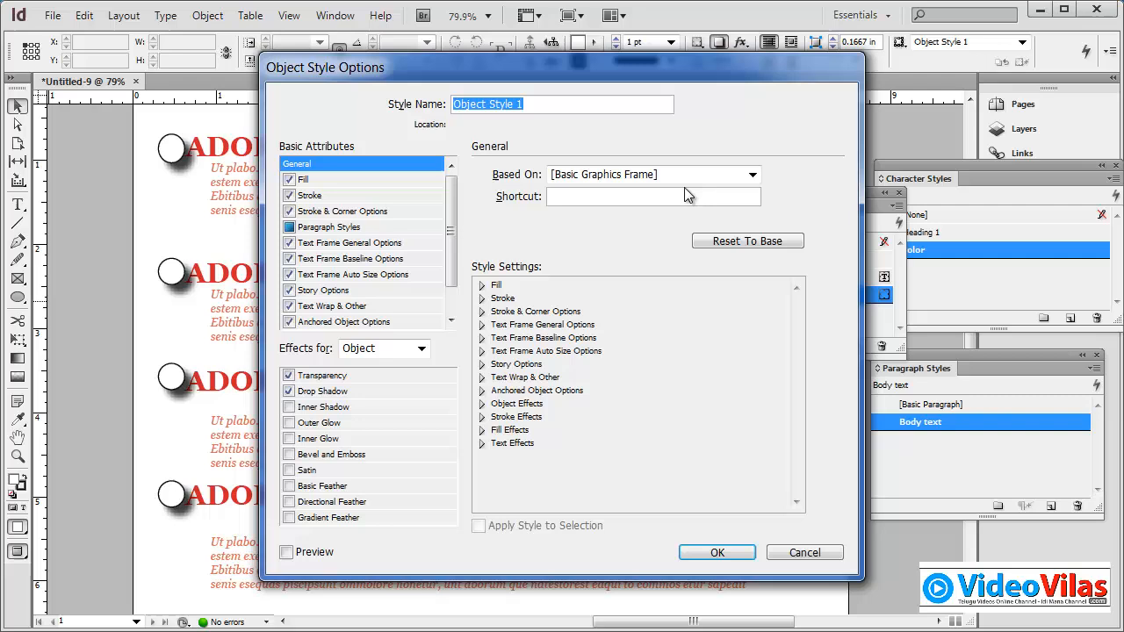
click(338, 391)
click(289, 391)
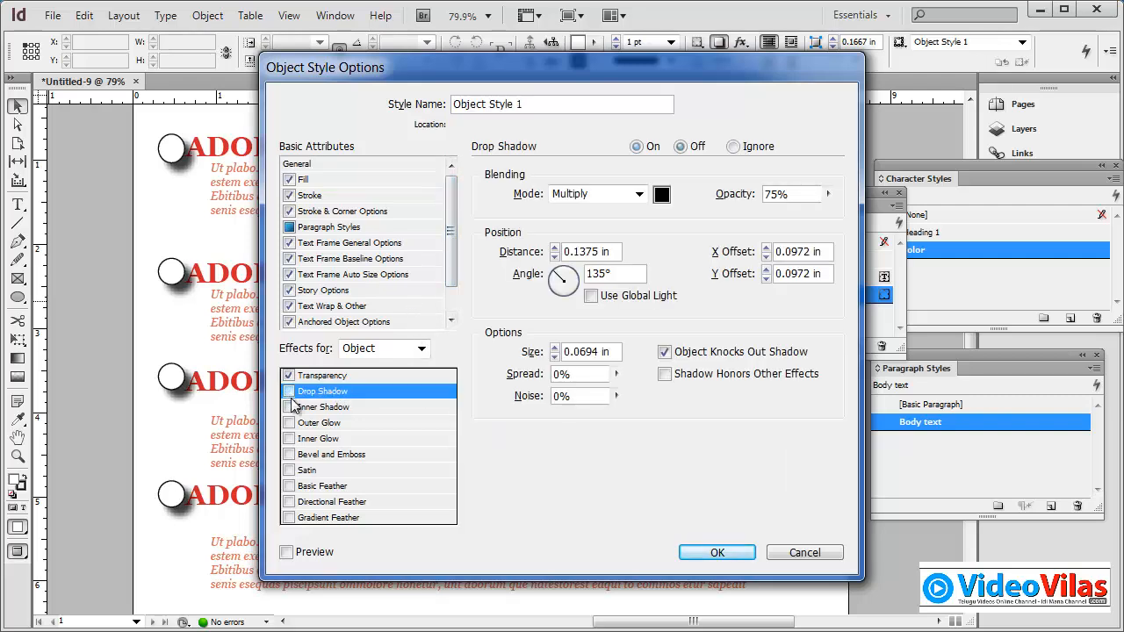
click(304, 180)
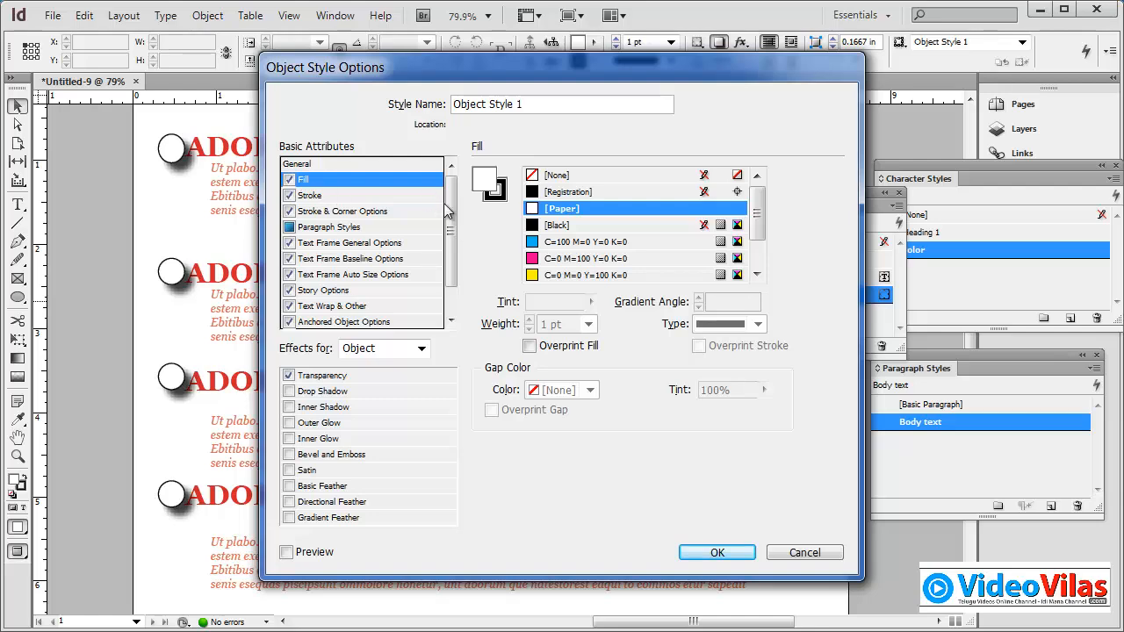
click(538, 258)
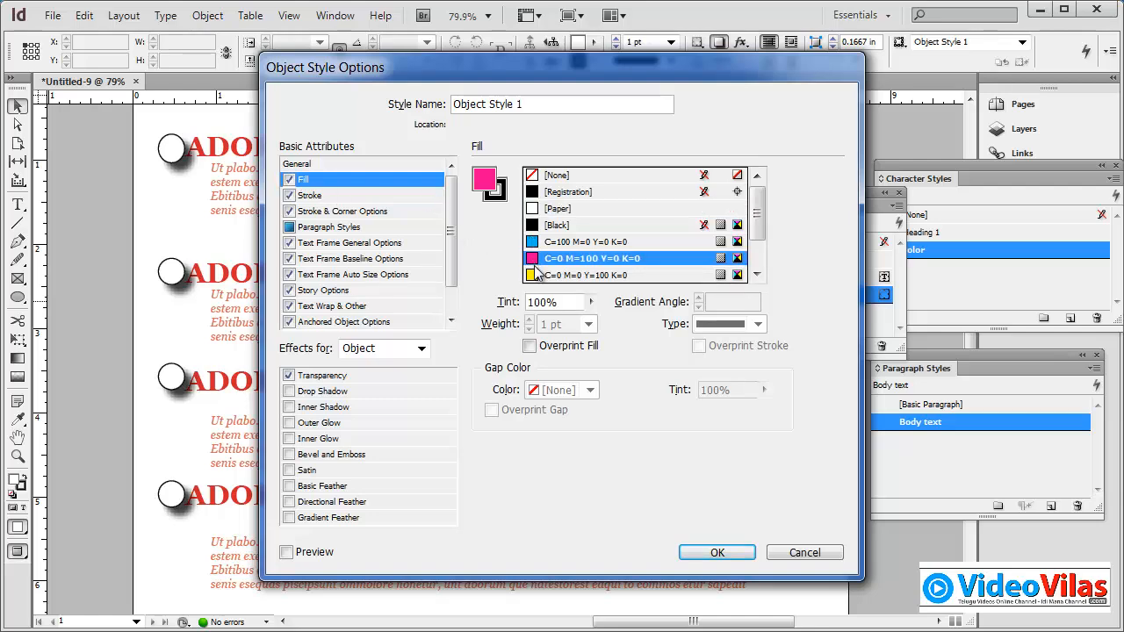
click(713, 551)
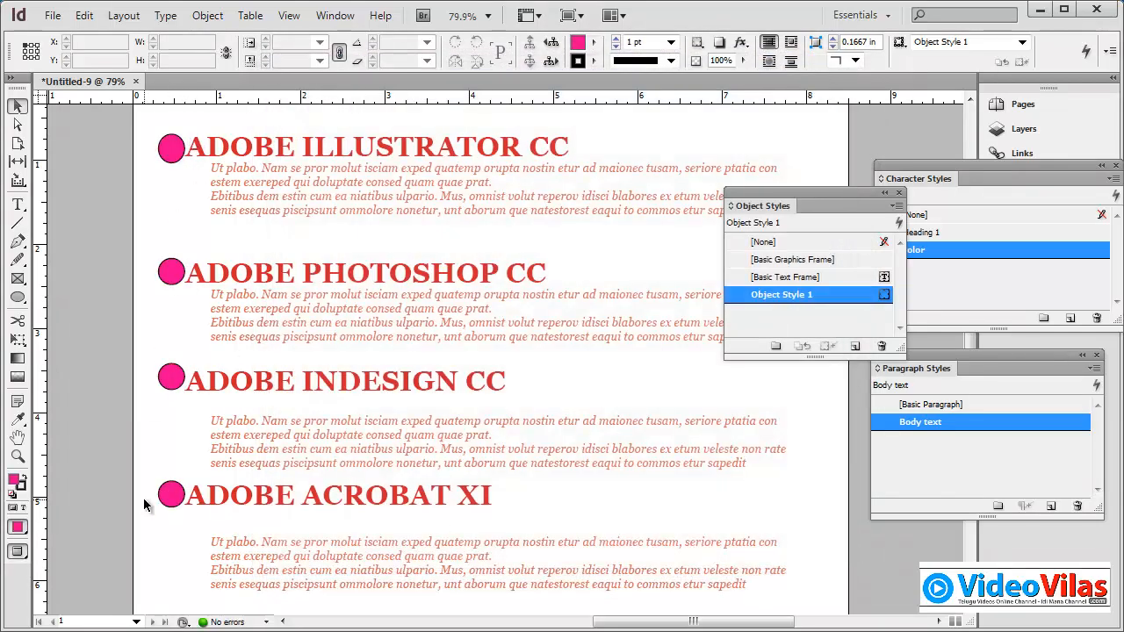
drag(836, 188, 641, 141)
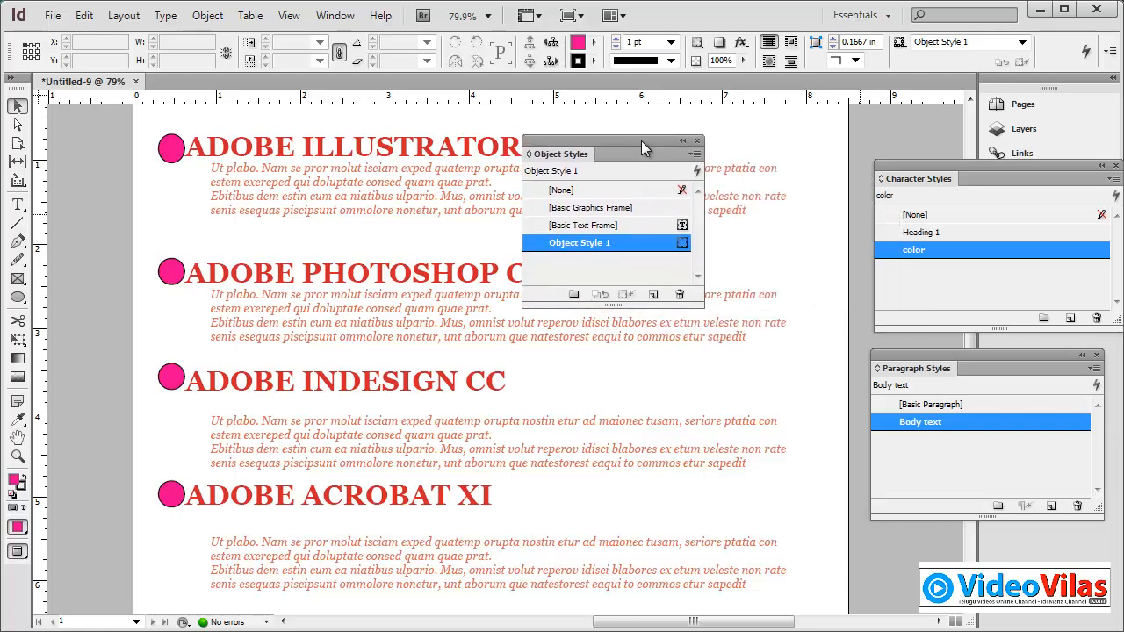
- Gather the floating Character Styles and Paragraph Styles panels beside and below the Object Styles panel
drag(909, 182, 752, 141)
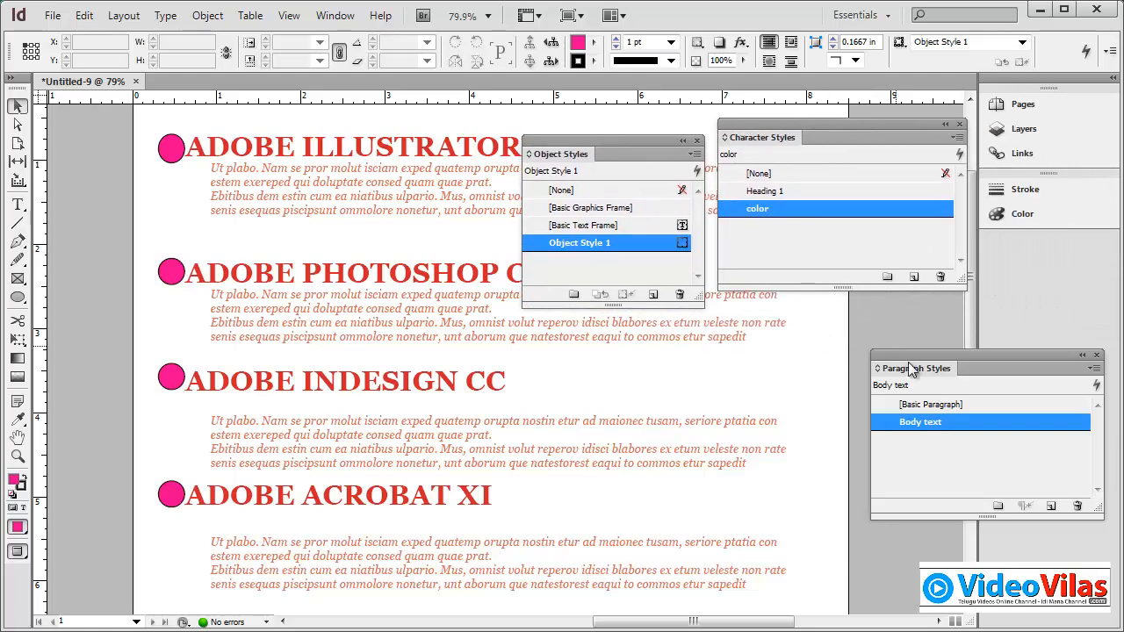
drag(928, 371, 667, 359)
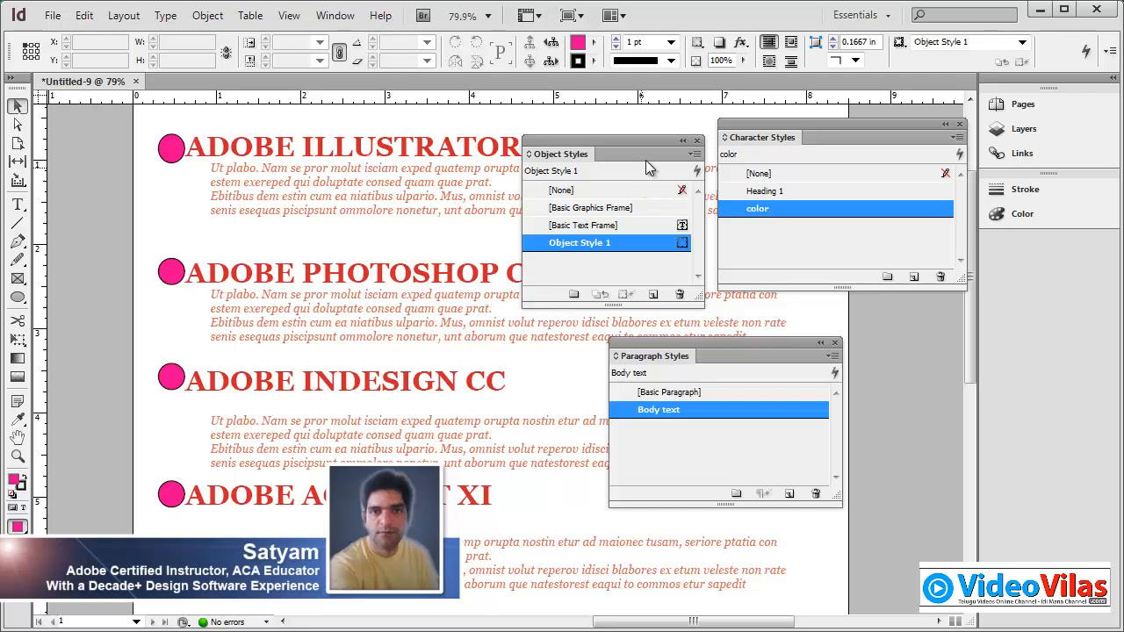
- Close the Object Styles, Paragraph Styles and Character Styles panels, and close the Untitled-9 document without saving its changes
click(697, 140)
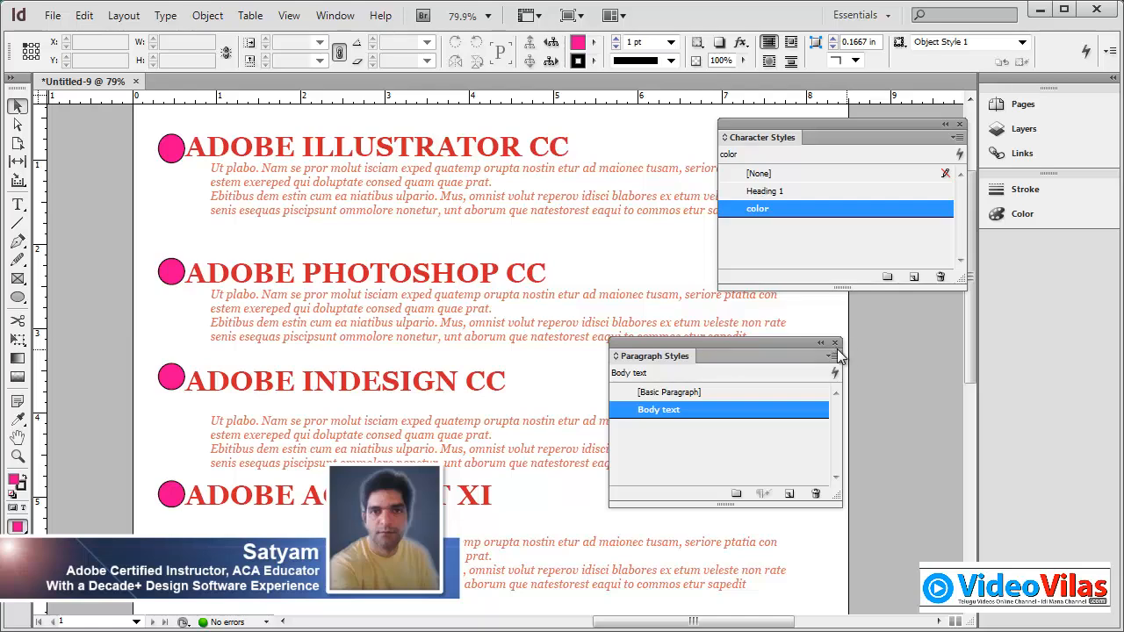
click(835, 342)
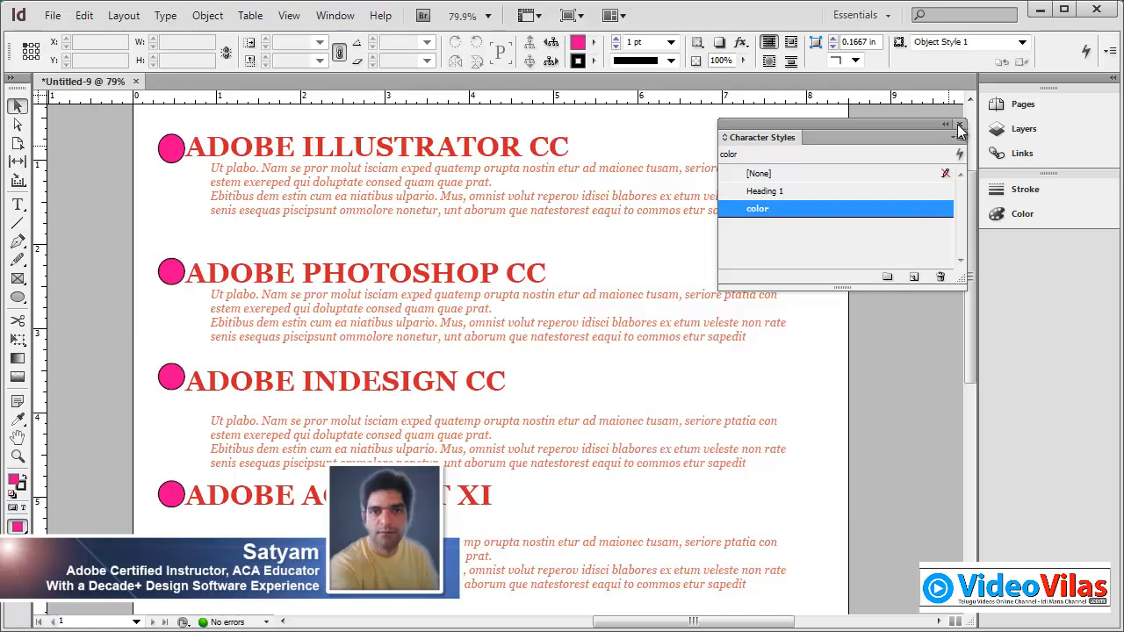
click(960, 124)
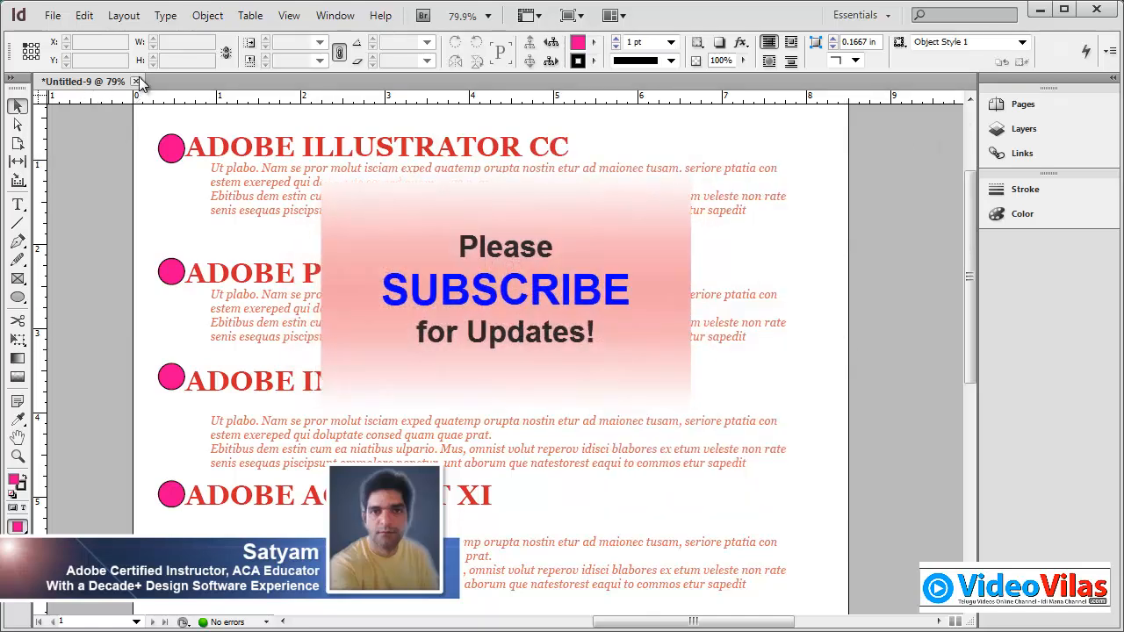
click(136, 81)
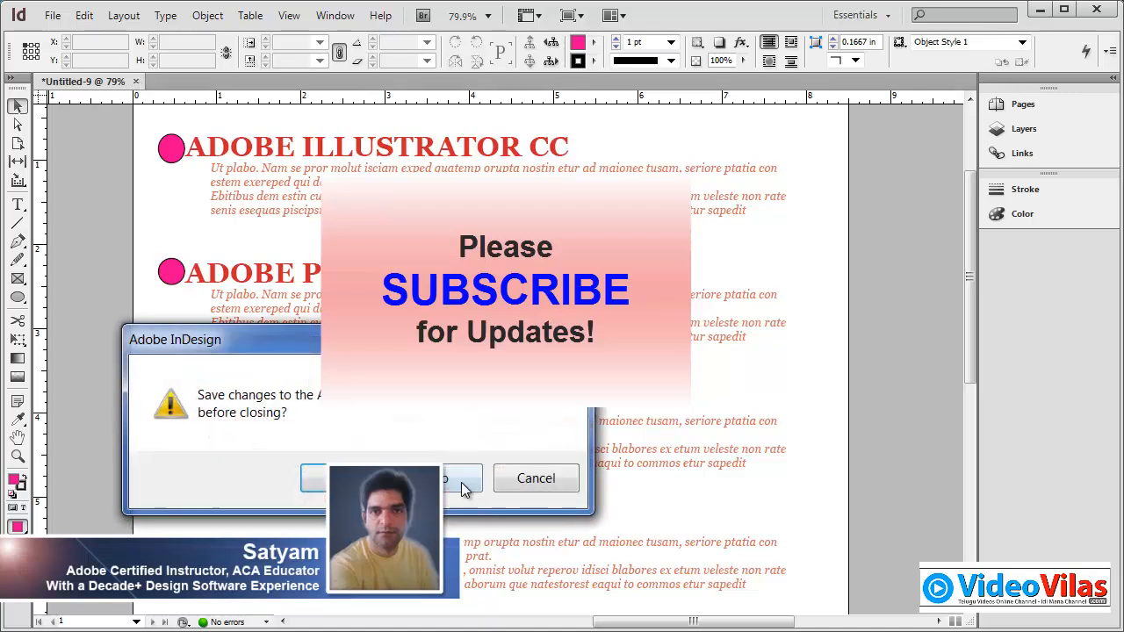
click(461, 482)
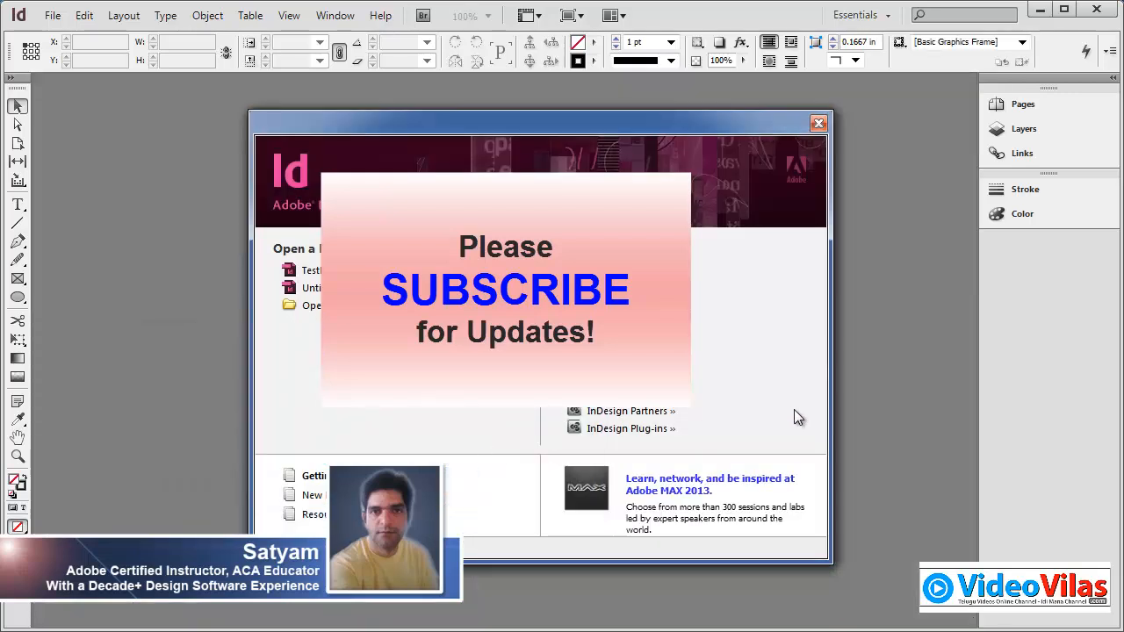